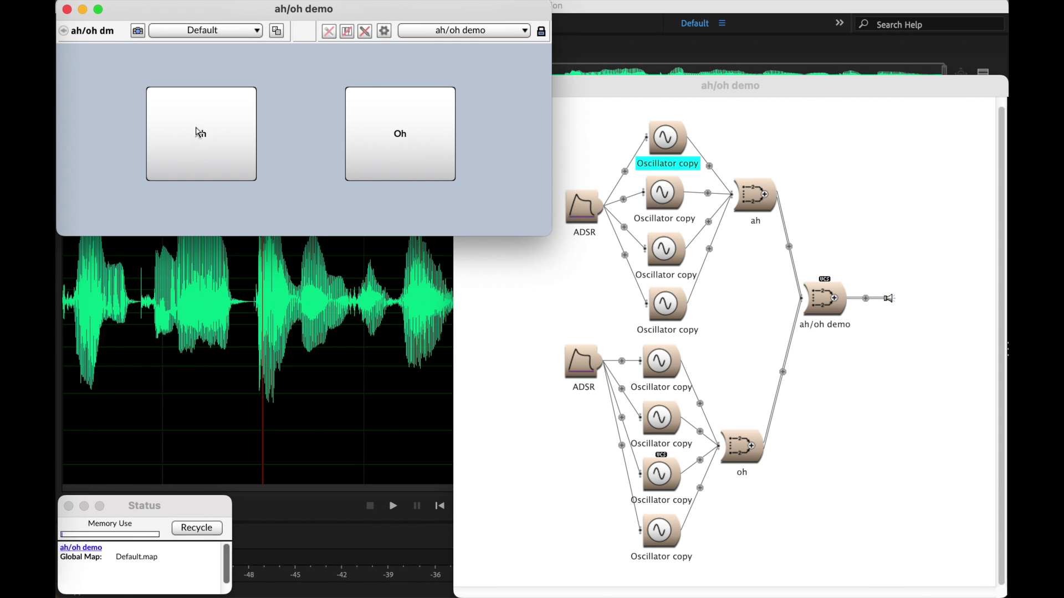
Play the Ah and Oh sounds alternately several times in the ah/oh demo to compare the two vowels
{"action": "left_click", "coordinate": [399, 148]}
{"action": "left_click", "coordinate": [179, 150]}
{"action": "left_click", "coordinate": [381, 111]}
{"action": "left_click", "coordinate": [220, 109]}
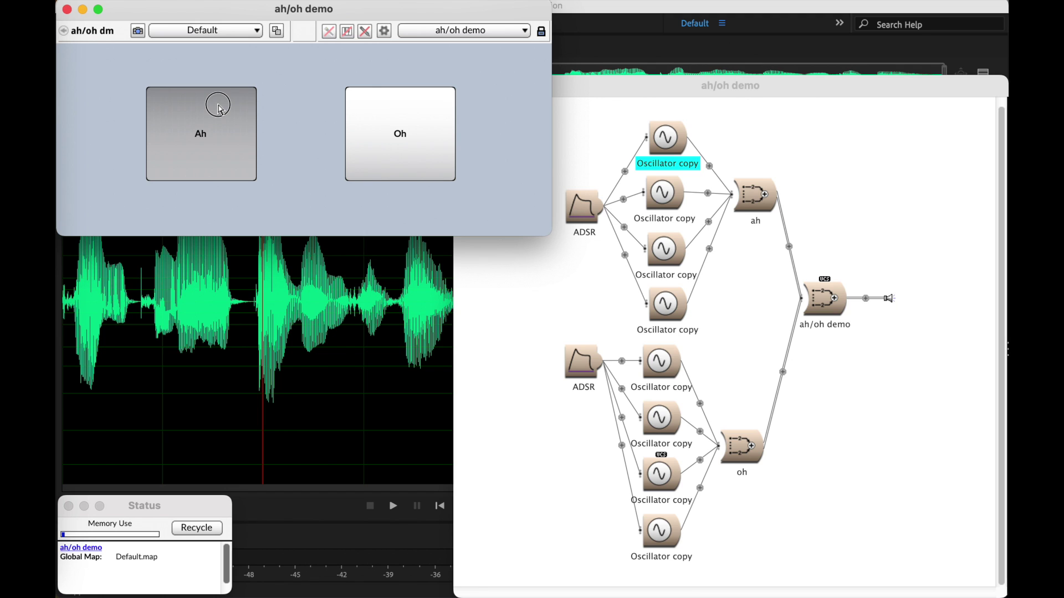
{"action": "left_click", "coordinate": [379, 121]}
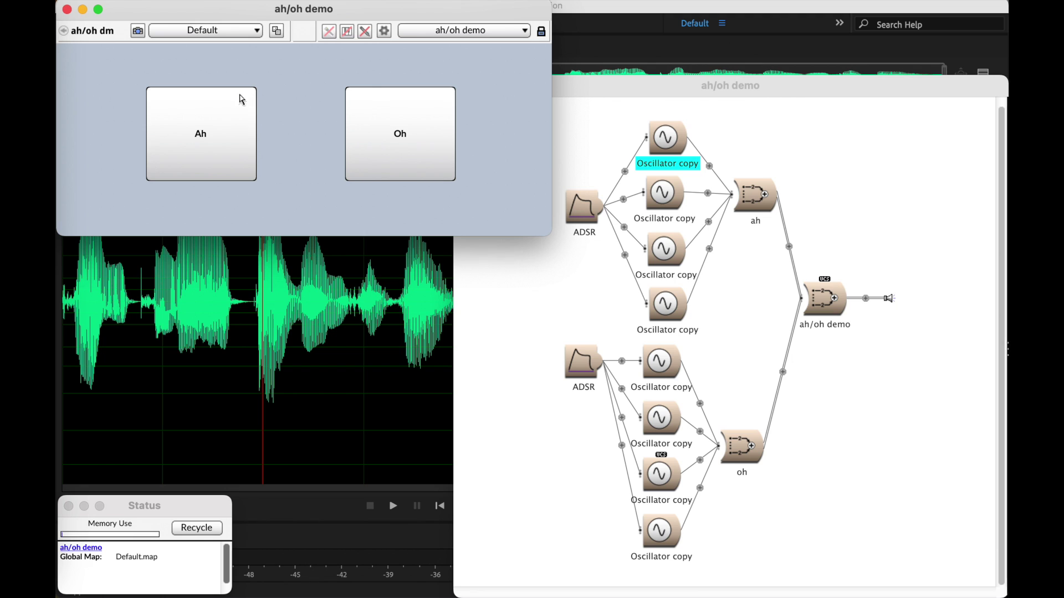
{"action": "left_click", "coordinate": [217, 113]}
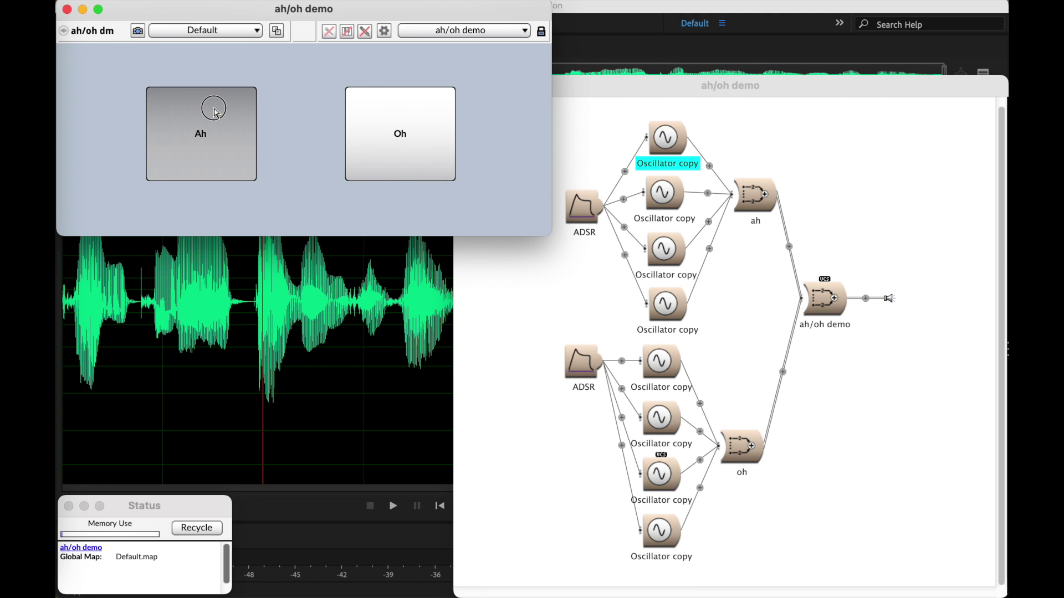
{"action": "left_click", "coordinate": [394, 114]}
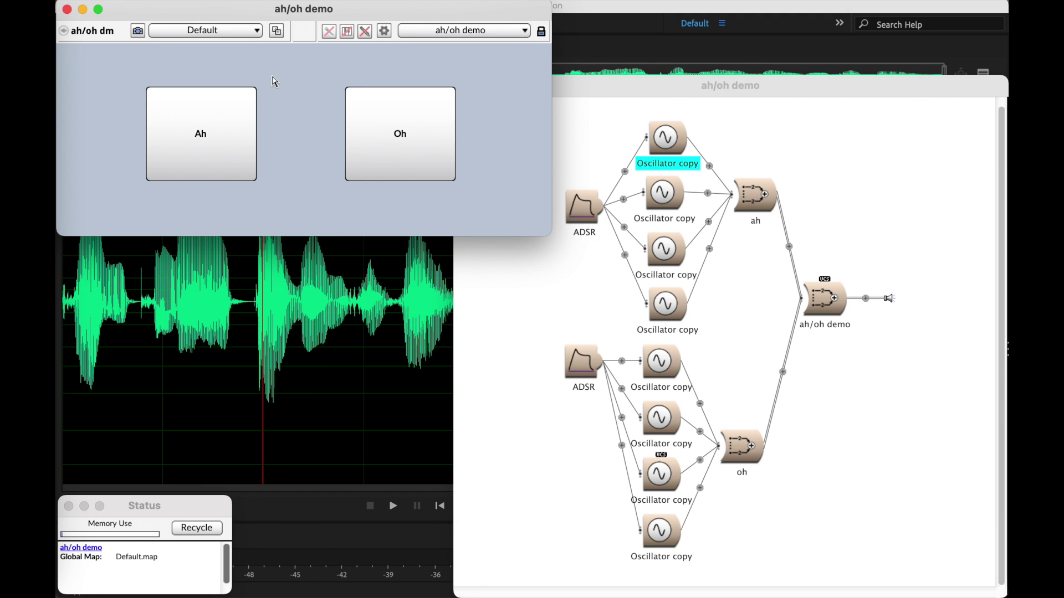
{"action": "left_click", "coordinate": [230, 119]}
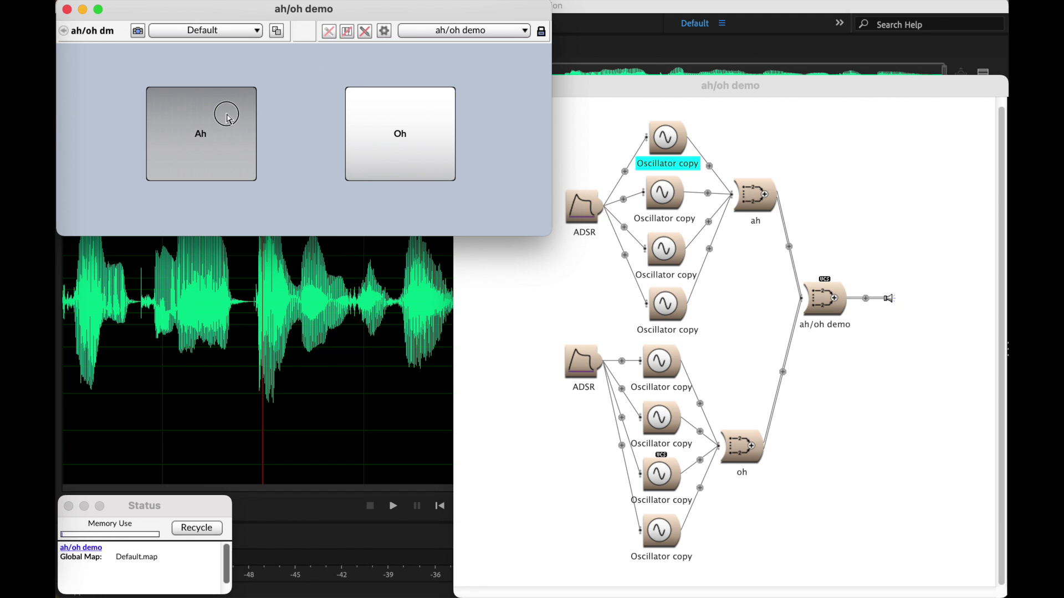
{"action": "left_click", "coordinate": [425, 113]}
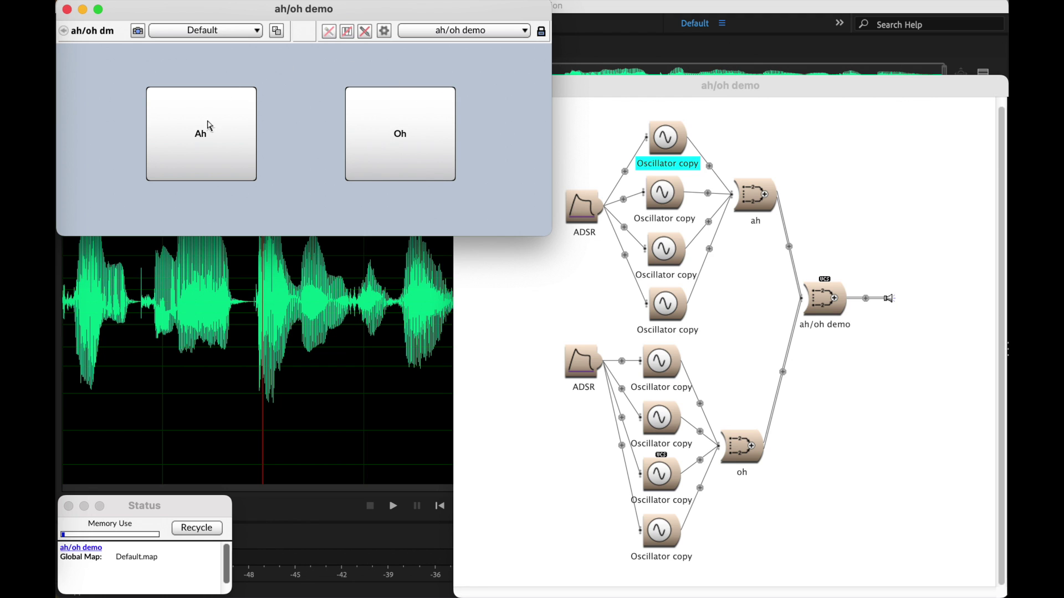
{"action": "left_click", "coordinate": [209, 123]}
{"action": "left_click", "coordinate": [428, 109]}
{"action": "left_click", "coordinate": [175, 122]}
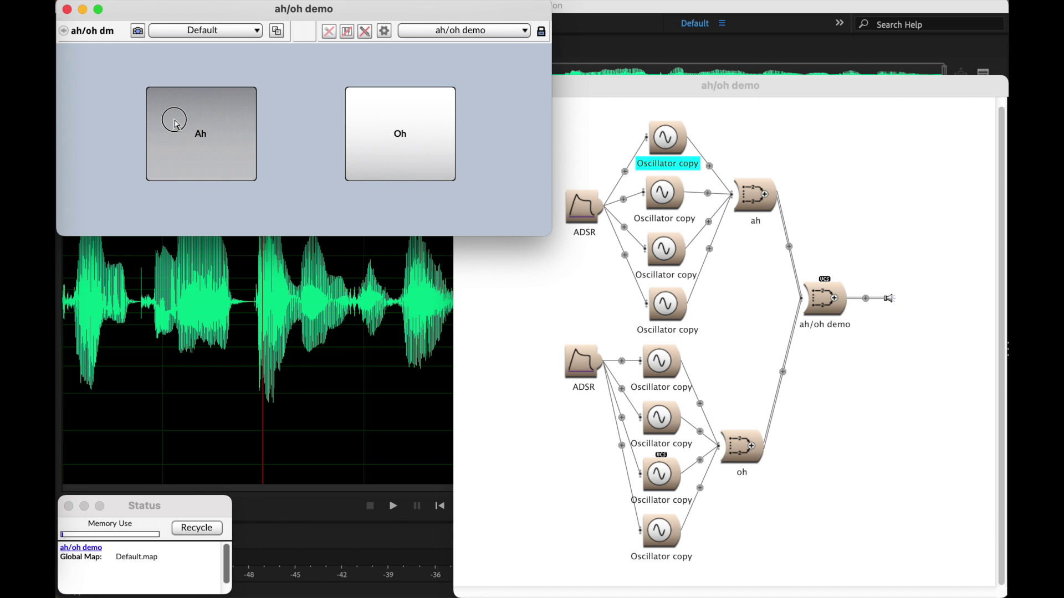
{"action": "left_click", "coordinate": [425, 118]}
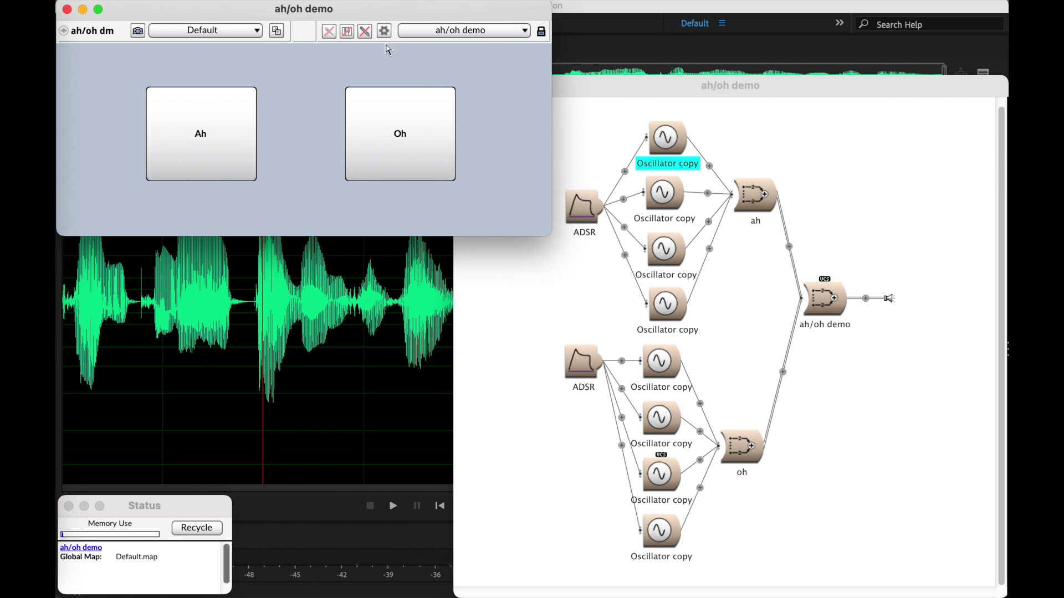
{"action": "left_click", "coordinate": [213, 106]}
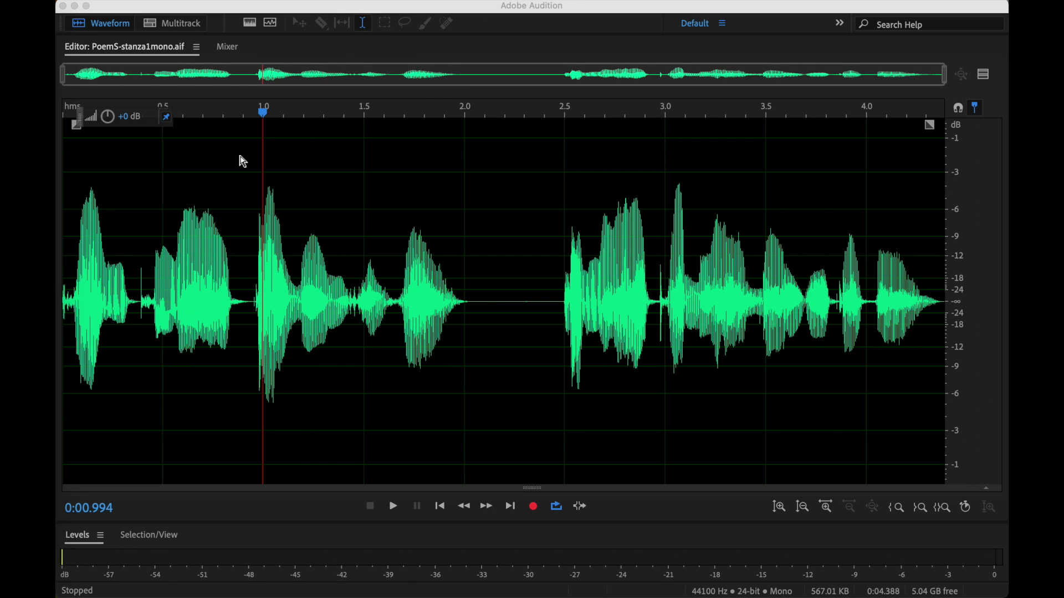
Switch to Adobe Audition, turn off looped playback and play the whole PoemS-stanza1mono.aif recording
{"action": "left_click", "coordinate": [570, 488]}
{"action": "double_click", "coordinate": [543, 417]}
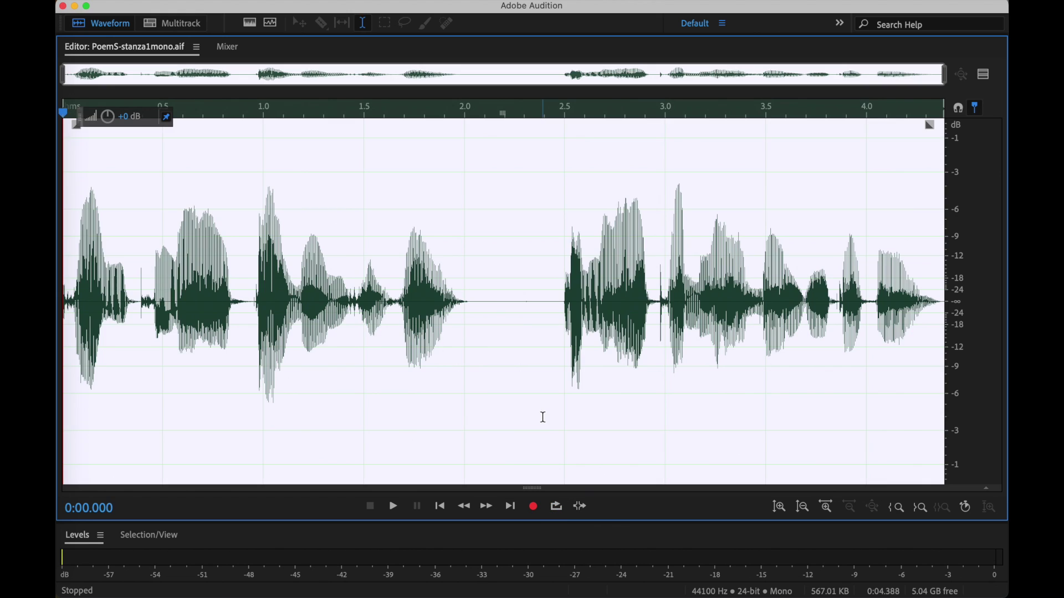
{"action": "key", "text": "space"}
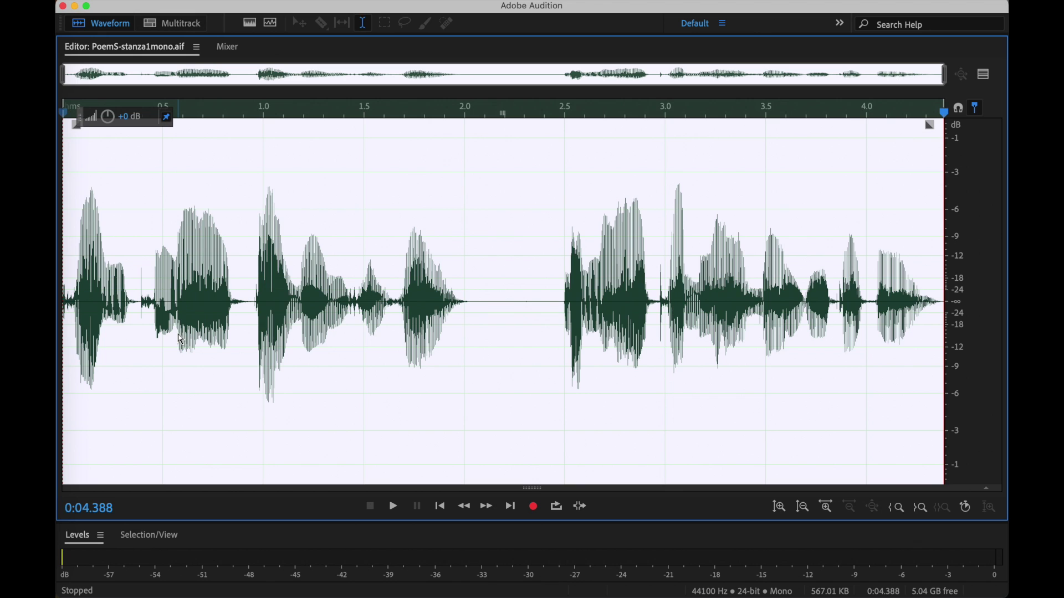
{"action": "key", "text": "space"}
{"action": "key", "text": "space"}
{"action": "key", "text": "space"}
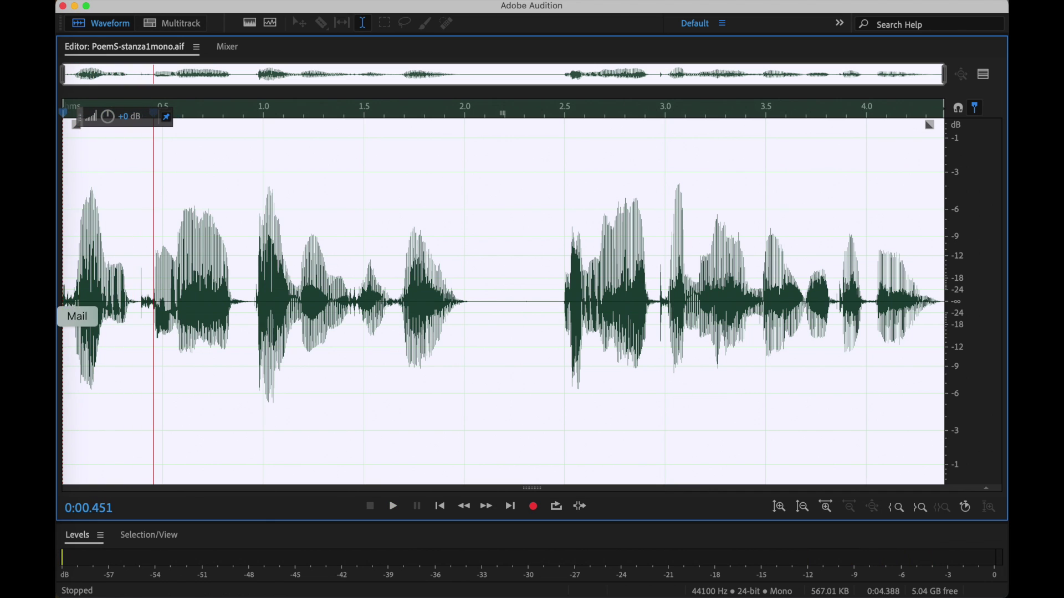
Examine the first vowel of the recording between about 0.142 and 0.165 s, down to its individual repeating cycles
{"action": "left_click", "coordinate": [99, 302]}
{"action": "scroll", "coordinate": [101, 302], "scroll_direction": "up", "scroll_amount": 5}
{"action": "scroll", "coordinate": [166, 291], "scroll_direction": "left", "scroll_amount": 3}
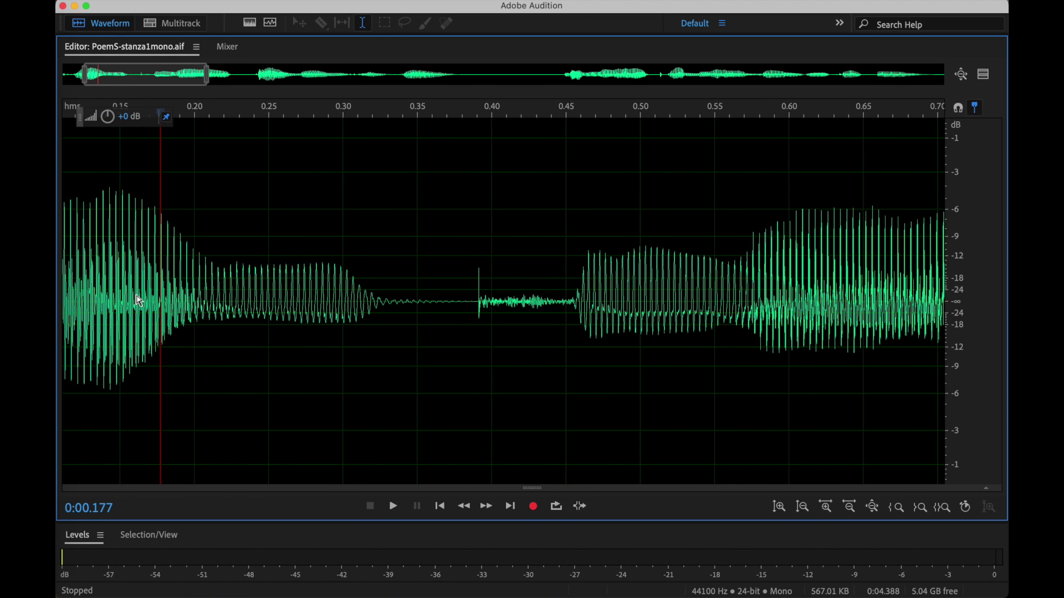
{"action": "scroll", "coordinate": [181, 288], "scroll_direction": "left", "scroll_amount": 5}
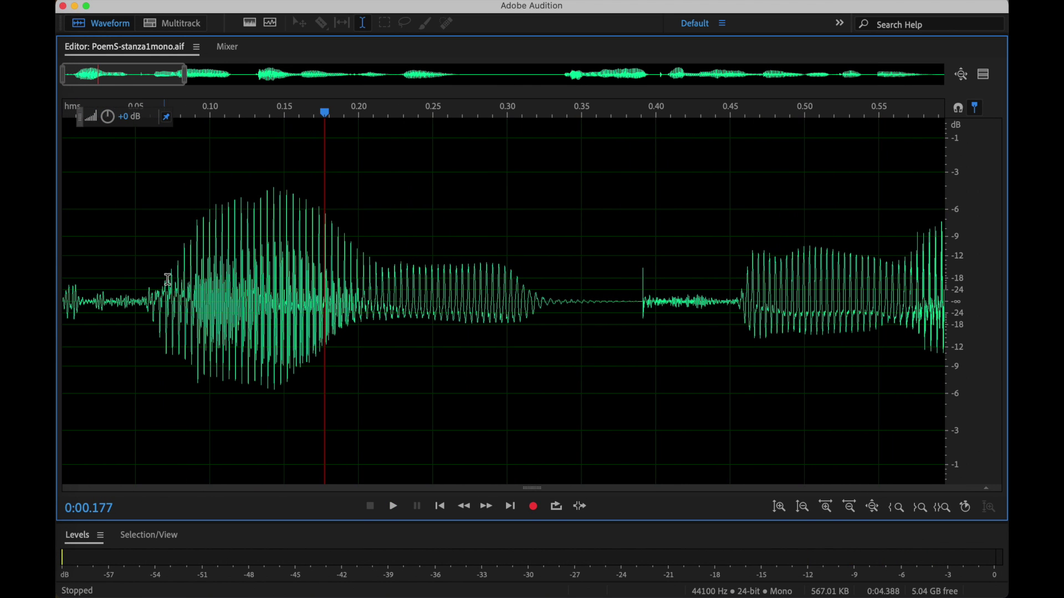
{"action": "left_click", "coordinate": [211, 277]}
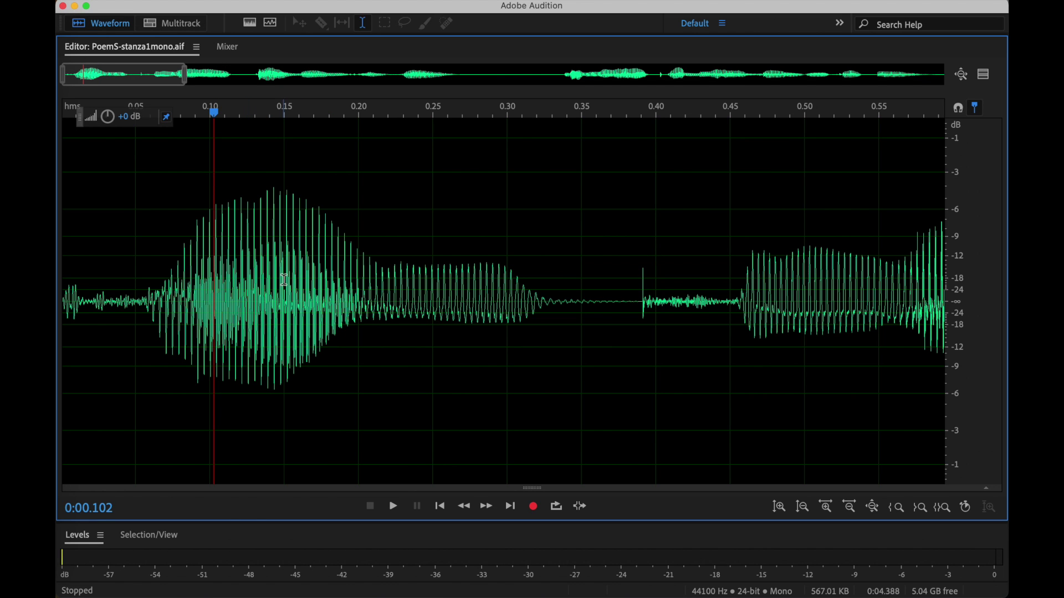
{"action": "left_click_drag", "start_coordinate": [284, 280], "coordinate": [353, 270]}
{"action": "left_click", "coordinate": [304, 277]}
{"action": "scroll", "coordinate": [282, 282], "scroll_direction": "up", "scroll_amount": 5}
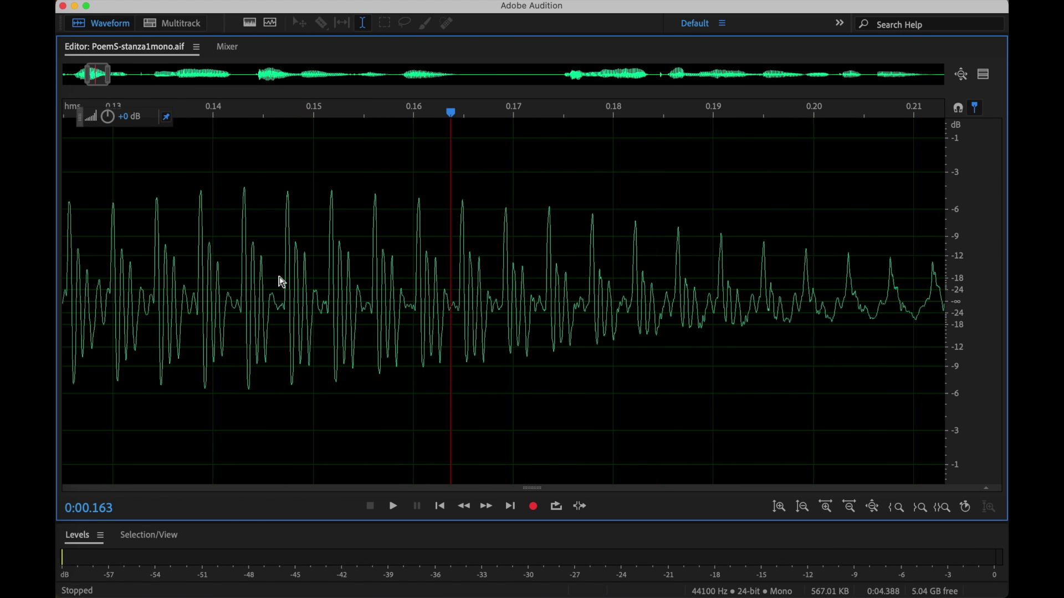
{"action": "scroll", "coordinate": [282, 281], "scroll_direction": "up", "scroll_amount": 4}
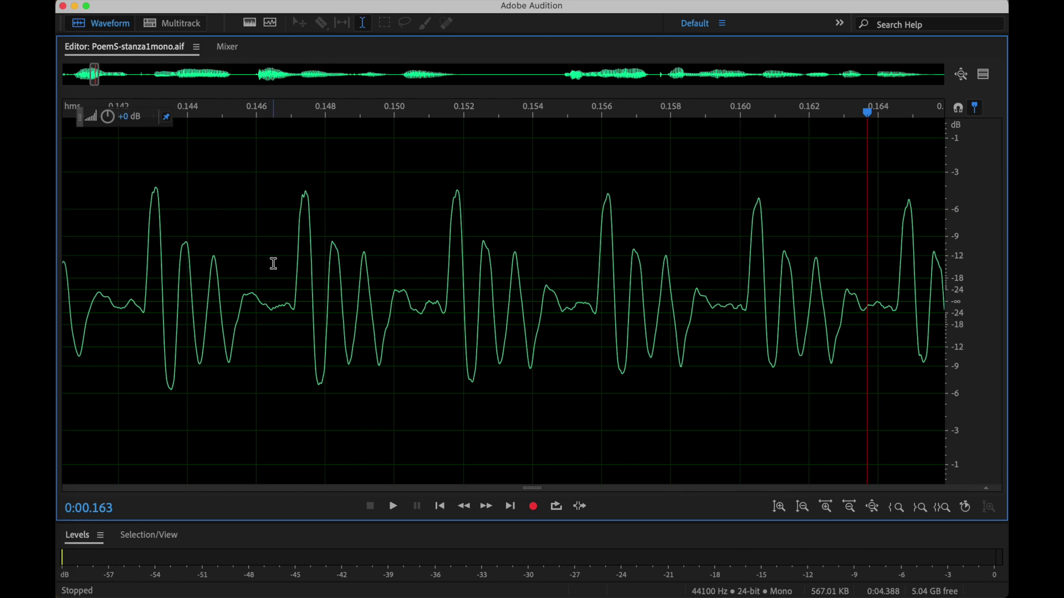
Copy one vowel cycle with a small margin, about 0.1465 to 0.1518 s, into a new 44100 Hz, mono, 24-bit audio file
{"action": "left_click_drag", "start_coordinate": [275, 260], "coordinate": [278, 257]}
{"action": "left_click", "coordinate": [297, 226]}
{"action": "left_click", "coordinate": [294, 220]}
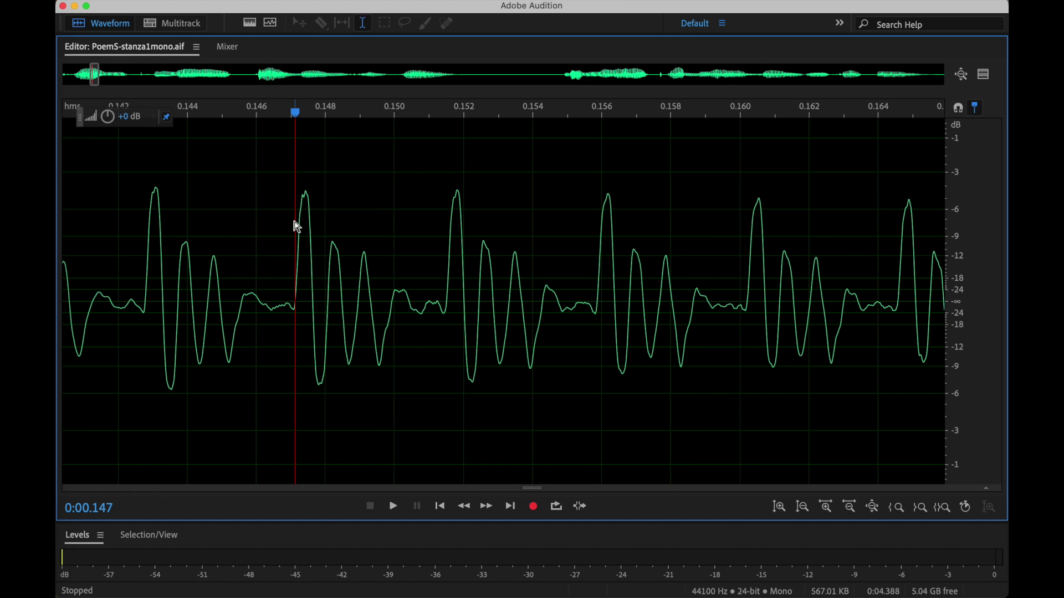
{"action": "left_click", "coordinate": [444, 272]}
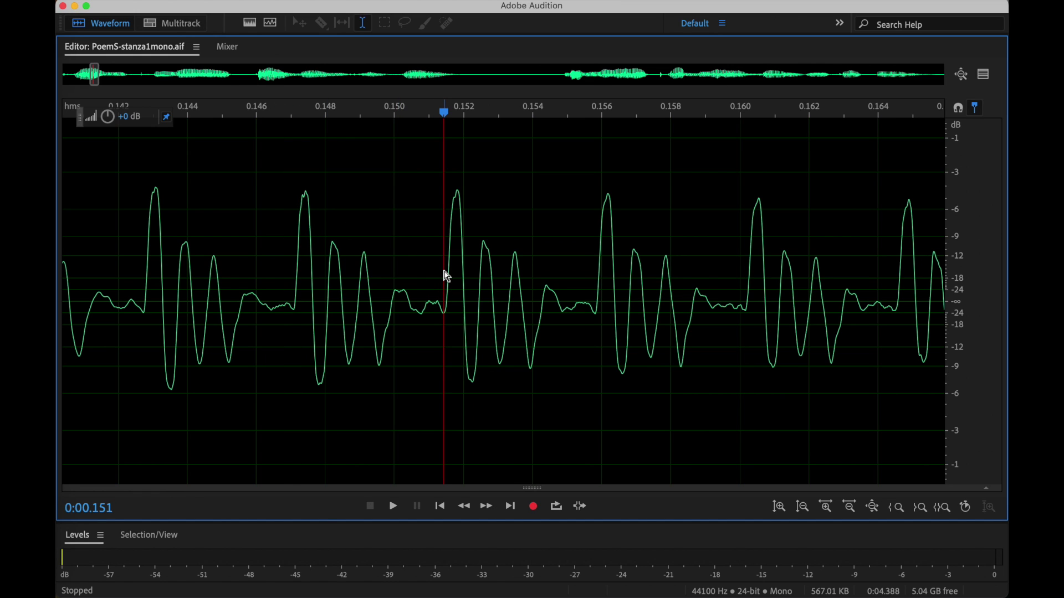
{"action": "left_click", "coordinate": [274, 260]}
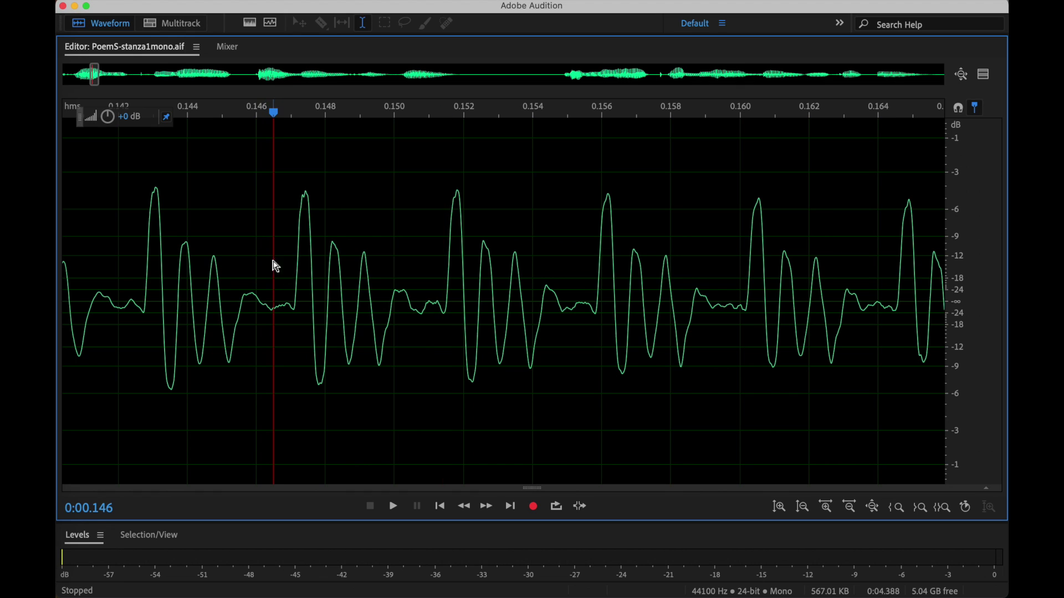
{"action": "left_click_drag", "start_coordinate": [274, 257], "coordinate": [456, 261]}
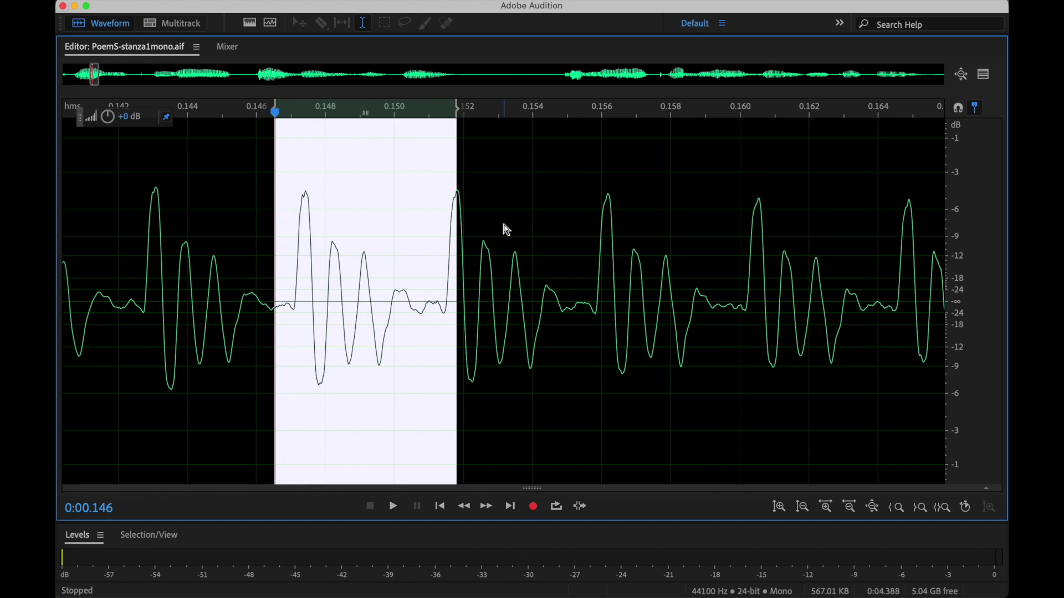
{"action": "key", "text": "super+c"}
{"action": "key", "text": "super+shift+n"}
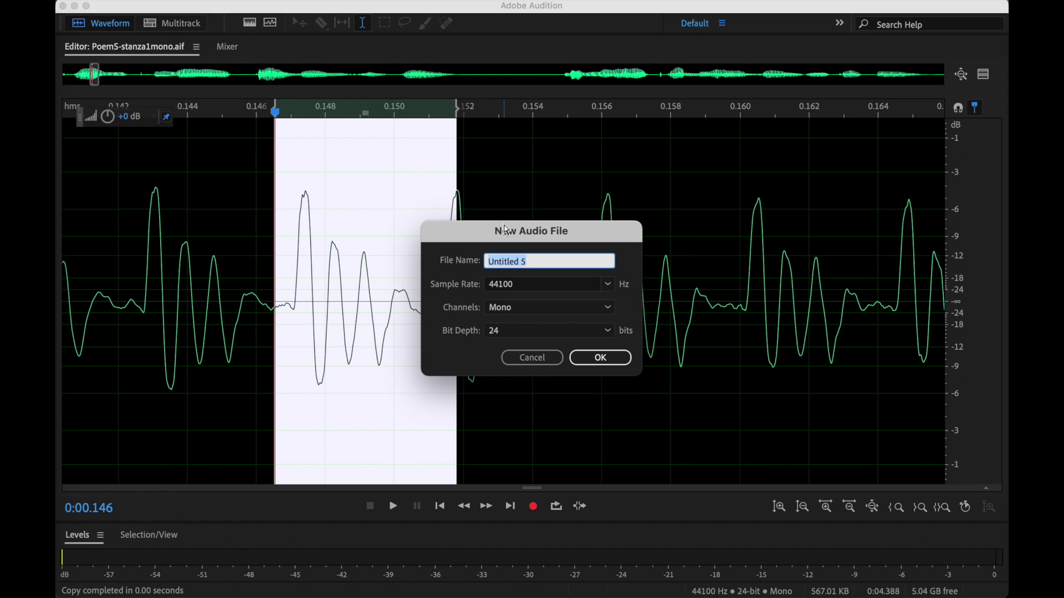
{"action": "left_click", "coordinate": [600, 358]}
{"action": "key", "text": "super+v"}
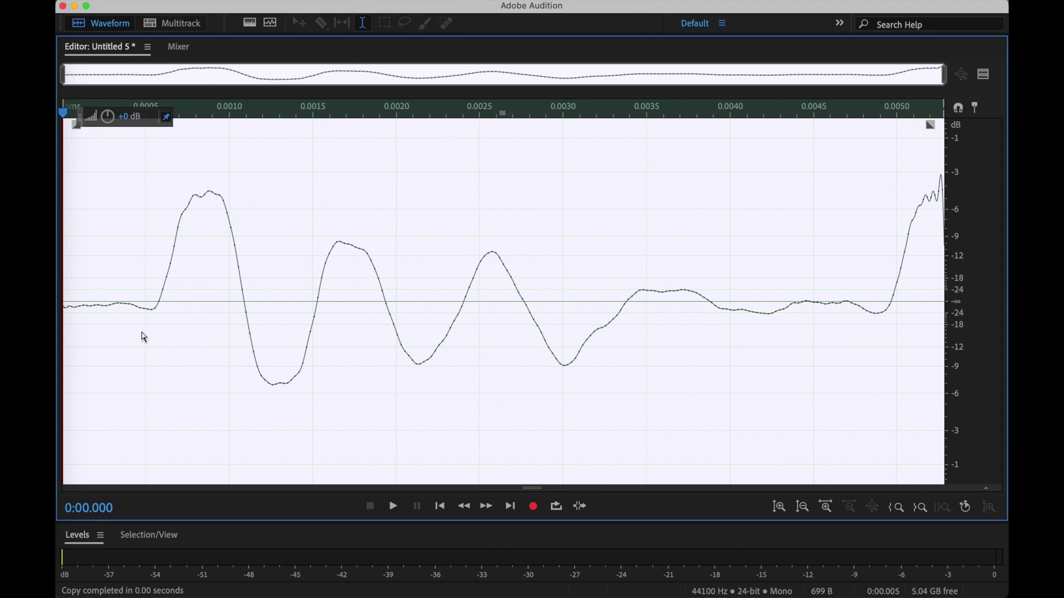
Delete the excess audio before the cycle's first rise and silence the first sample of the trimmed file
{"action": "left_click_drag", "start_coordinate": [151, 319], "coordinate": [61, 315]}
{"action": "left_click", "coordinate": [88, 321]}
{"action": "scroll", "coordinate": [89, 321], "scroll_direction": "up", "scroll_amount": 3}
{"action": "key", "text": "Delete"}
{"action": "left_click", "coordinate": [327, 0]}
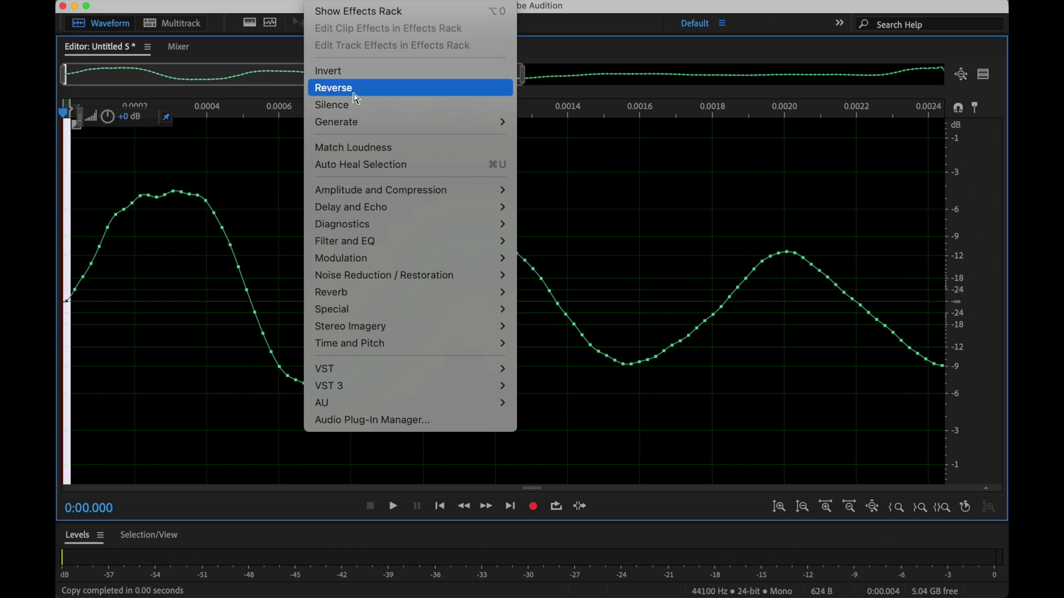
{"action": "left_click", "coordinate": [382, 105]}
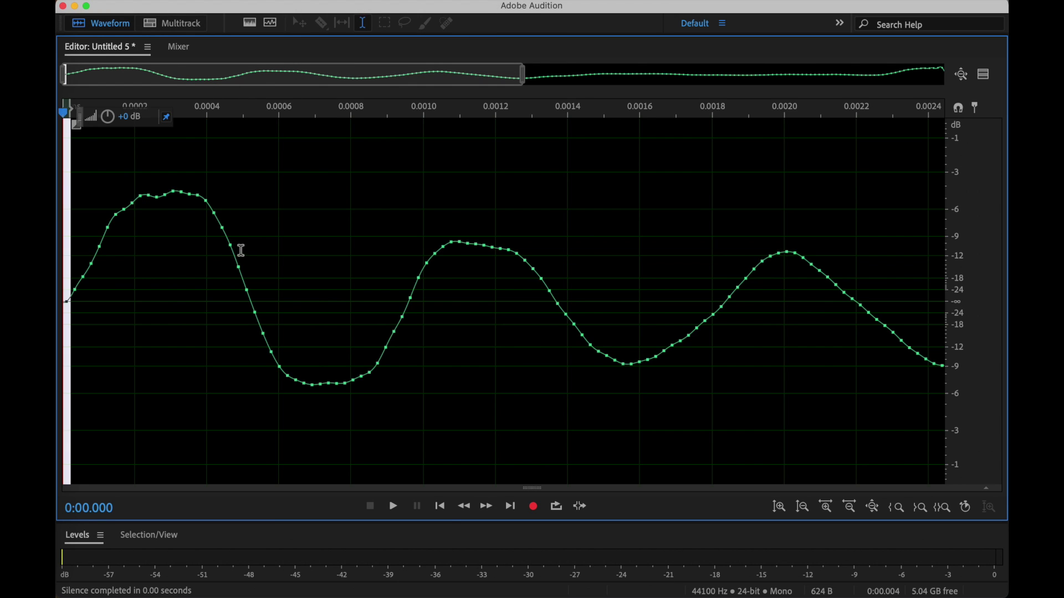
Delete the excess audio where the next cycle begins at the end of the file and silence the last sample
{"action": "scroll", "coordinate": [244, 252], "scroll_direction": "right", "scroll_amount": 5}
{"action": "scroll", "coordinate": [252, 249], "scroll_direction": "right", "scroll_amount": 3}
{"action": "left_click", "coordinate": [835, 266]}
{"action": "left_click_drag", "start_coordinate": [838, 268], "coordinate": [1006, 255]}
{"action": "key", "text": "Delete"}
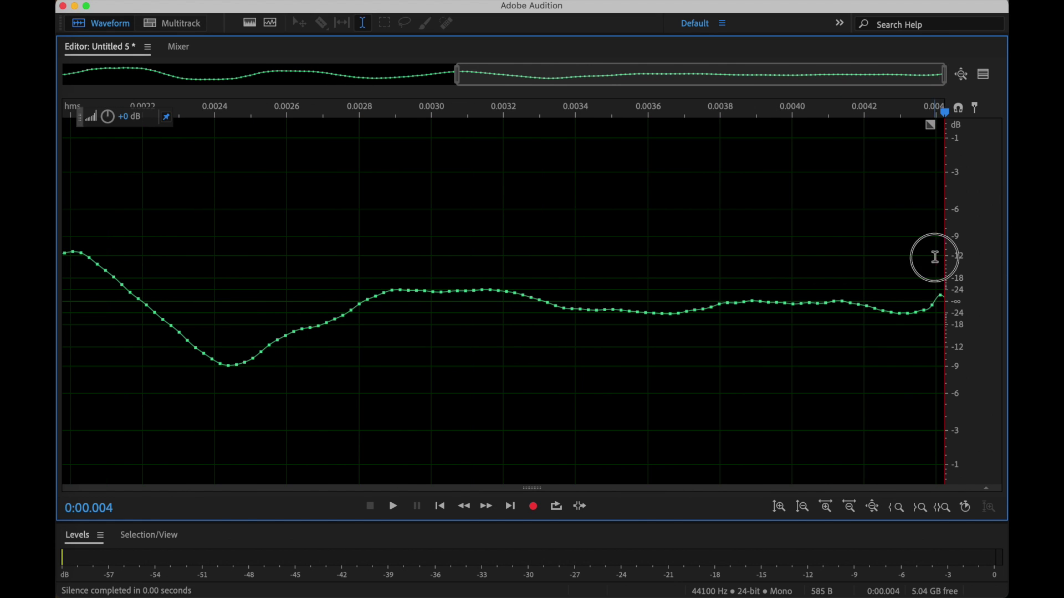
{"action": "left_click_drag", "start_coordinate": [936, 257], "coordinate": [952, 256]}
{"action": "left_click", "coordinate": [313, 6]}
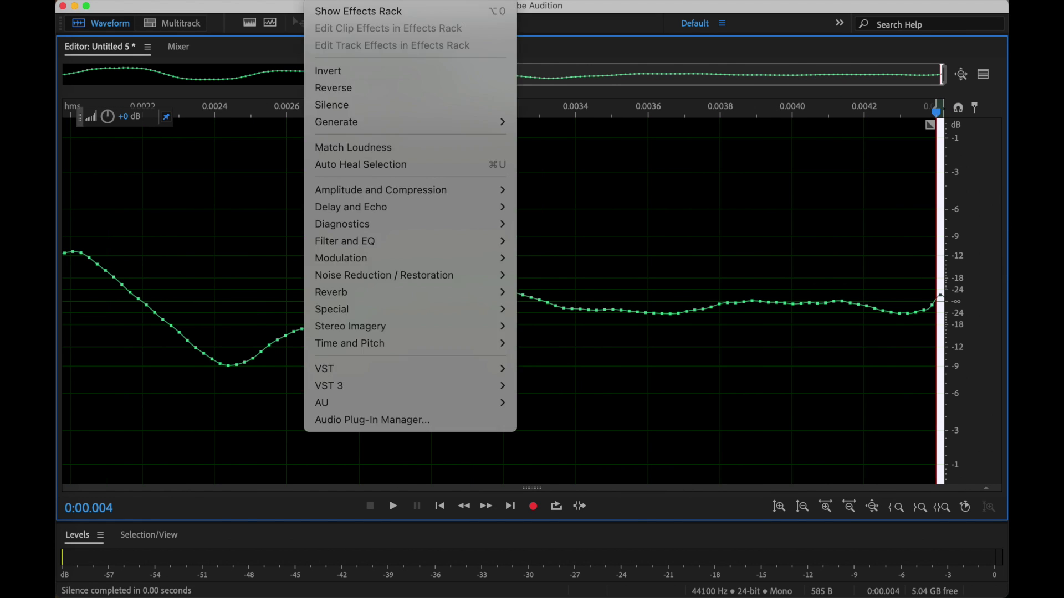
{"action": "left_click", "coordinate": [368, 102]}
Normalize the entire single-cycle waveform to -0.1 dB
{"action": "scroll", "coordinate": [506, 220], "scroll_direction": "down", "scroll_amount": 4}
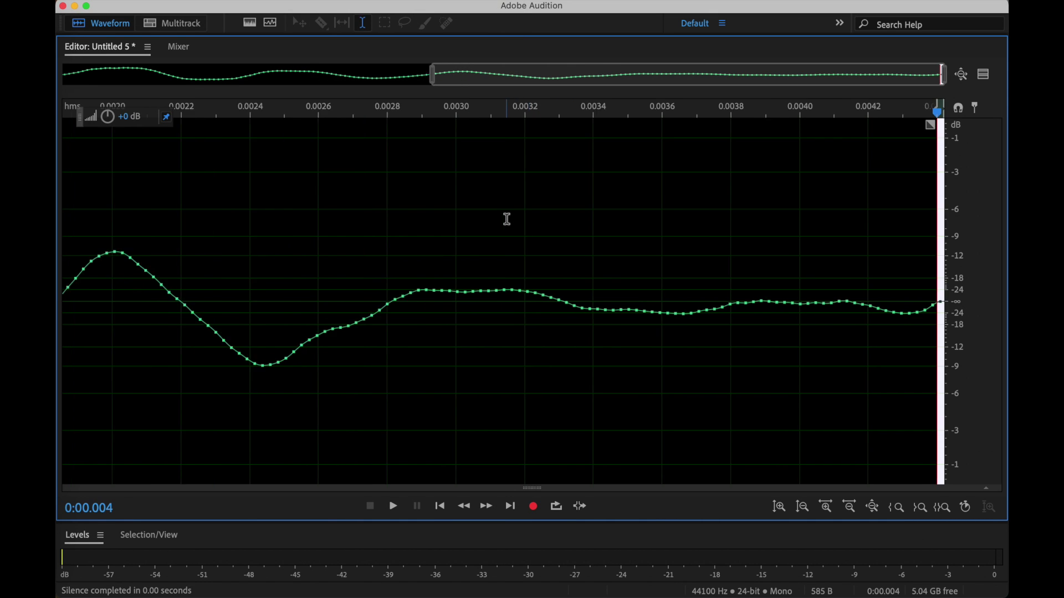
{"action": "left_click", "coordinate": [502, 225]}
{"action": "left_click", "coordinate": [591, 223]}
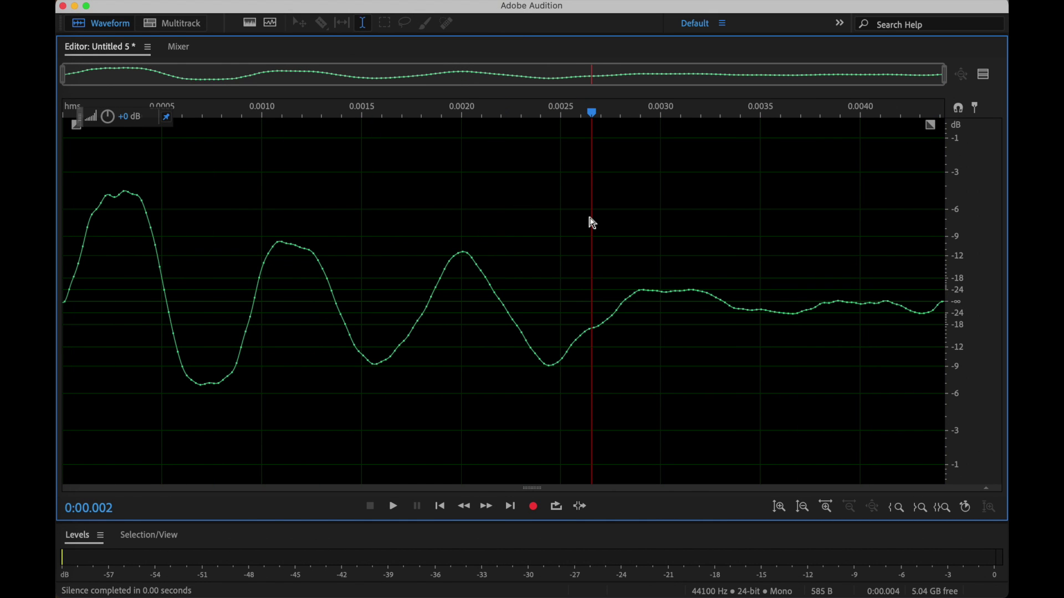
{"action": "key", "text": "super+a"}
{"action": "left_click", "coordinate": [377, 3]}
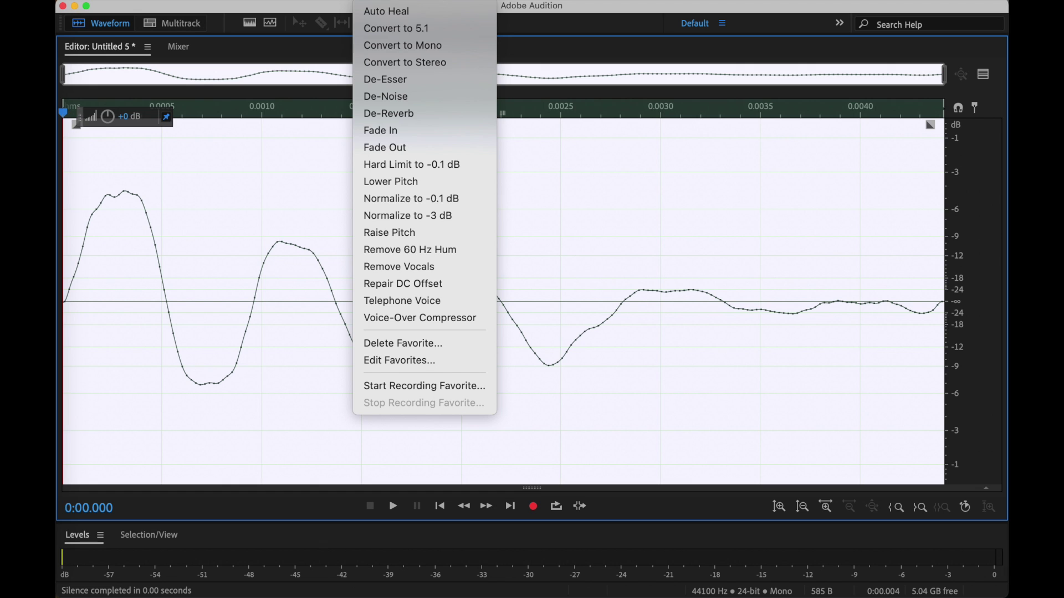
{"action": "left_click", "coordinate": [468, 206]}
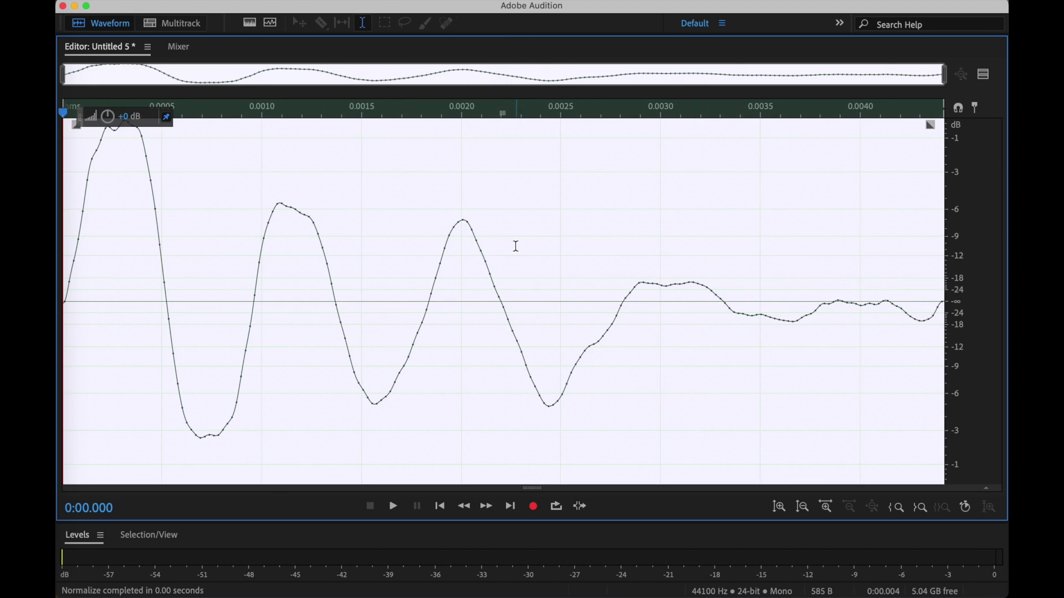
Save the single-cycle file as Ah.wav on the Desktop in Wave PCM format
{"action": "left_click", "coordinate": [516, 247]}
{"action": "left_click", "coordinate": [154, 1]}
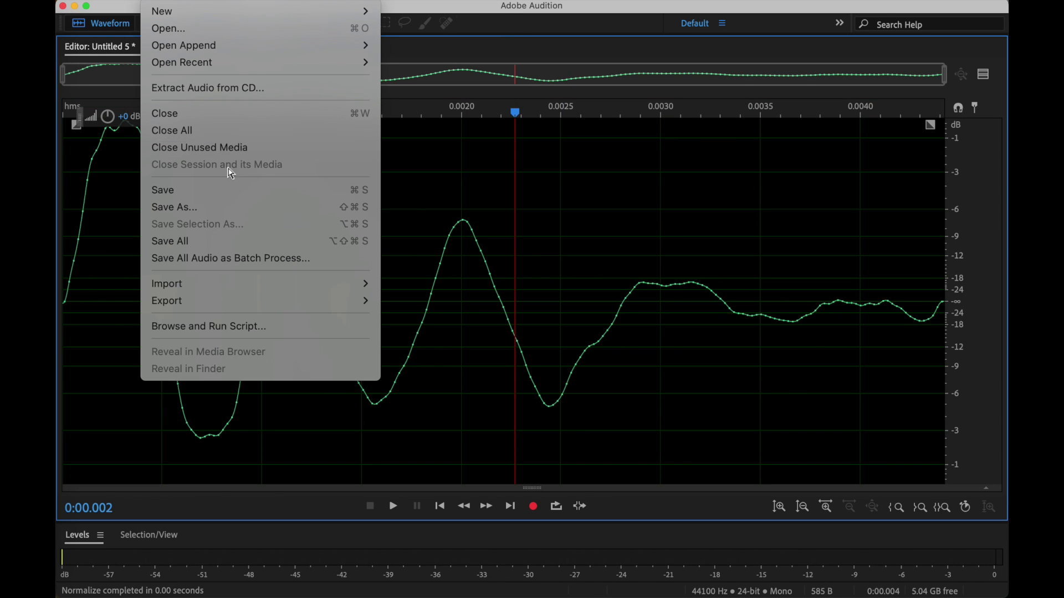
{"action": "left_click", "coordinate": [231, 203]}
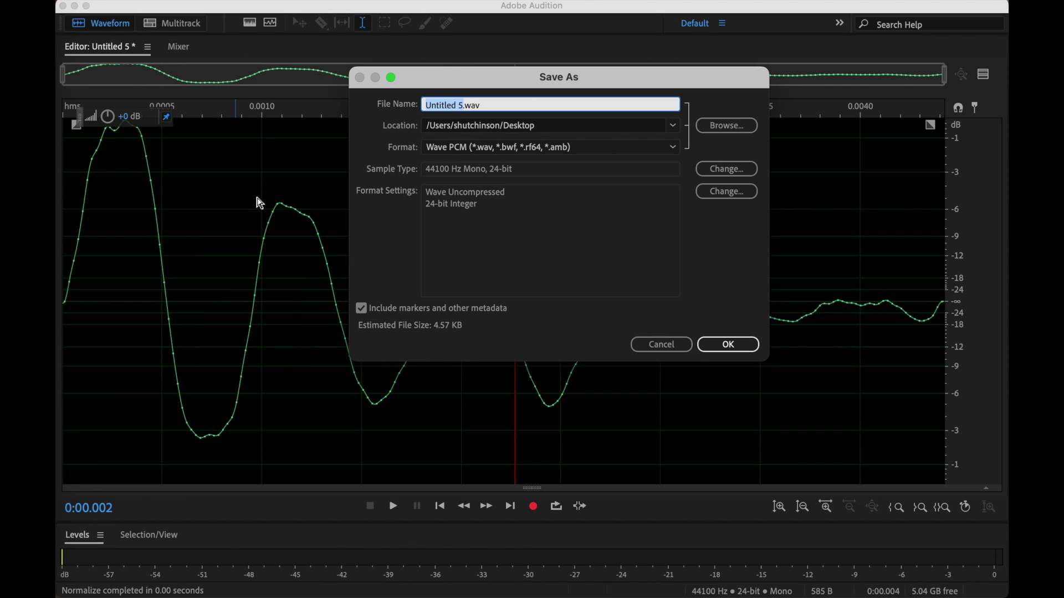
{"action": "type", "text": "Ah"}
{"action": "key", "text": "Return"}
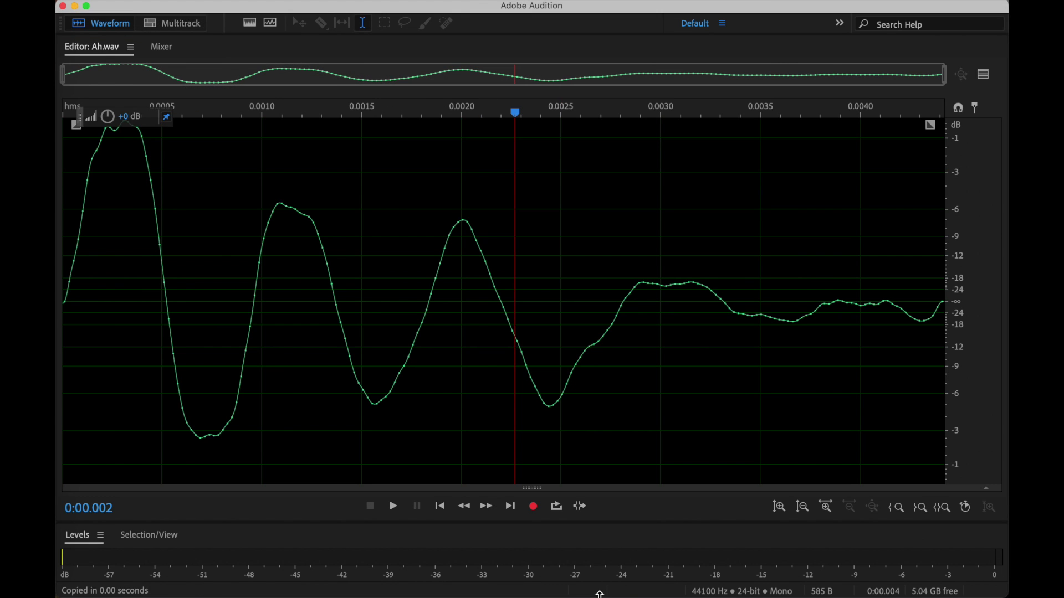
Enable looped playback and audition the single-cycle Ah.wav waveform
{"action": "left_click", "coordinate": [556, 507]}
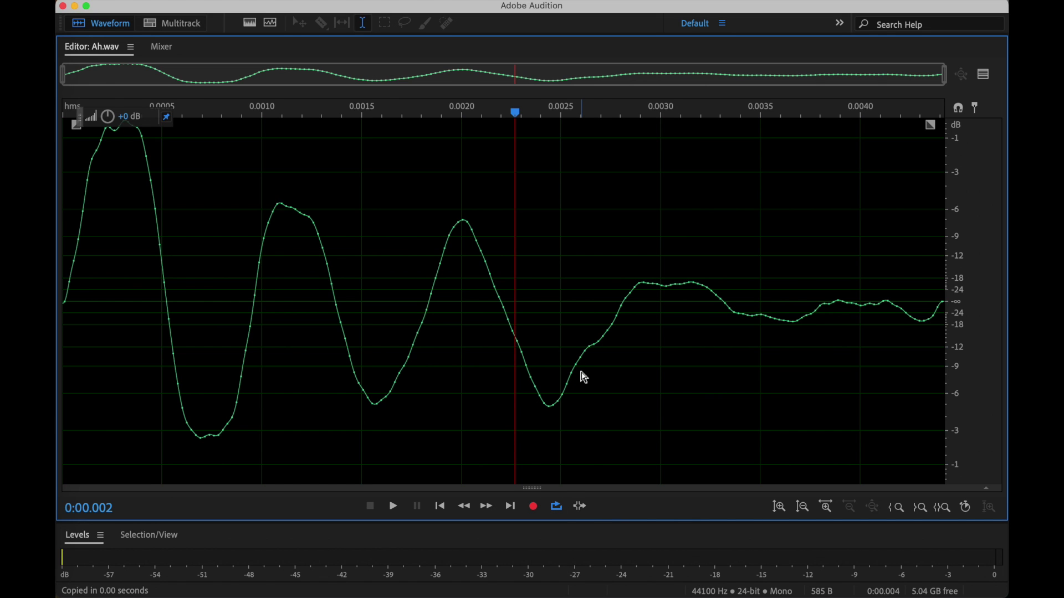
{"action": "key", "text": "space"}
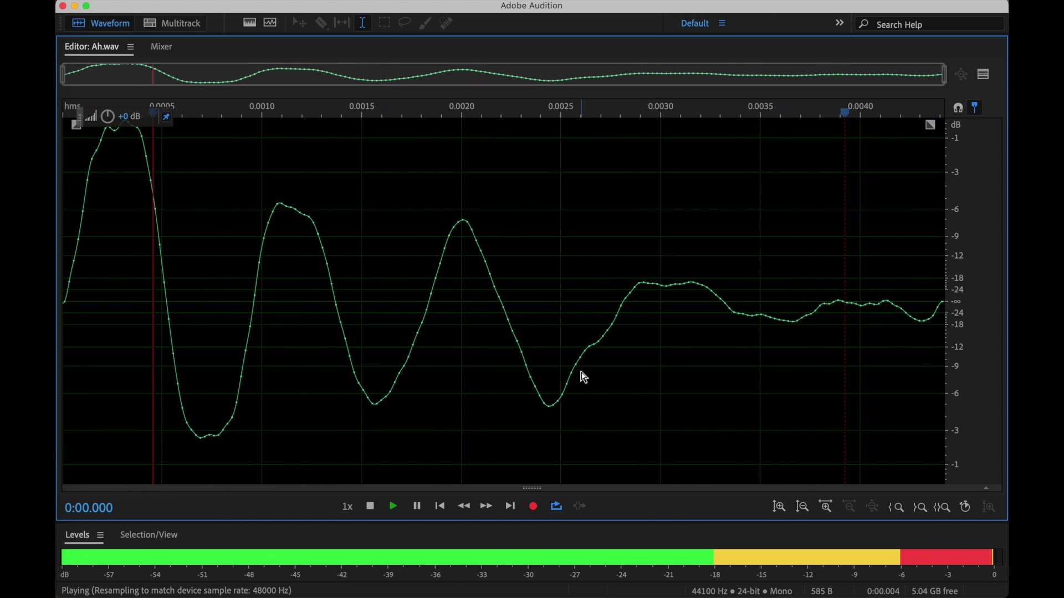
{"action": "key", "text": "space"}
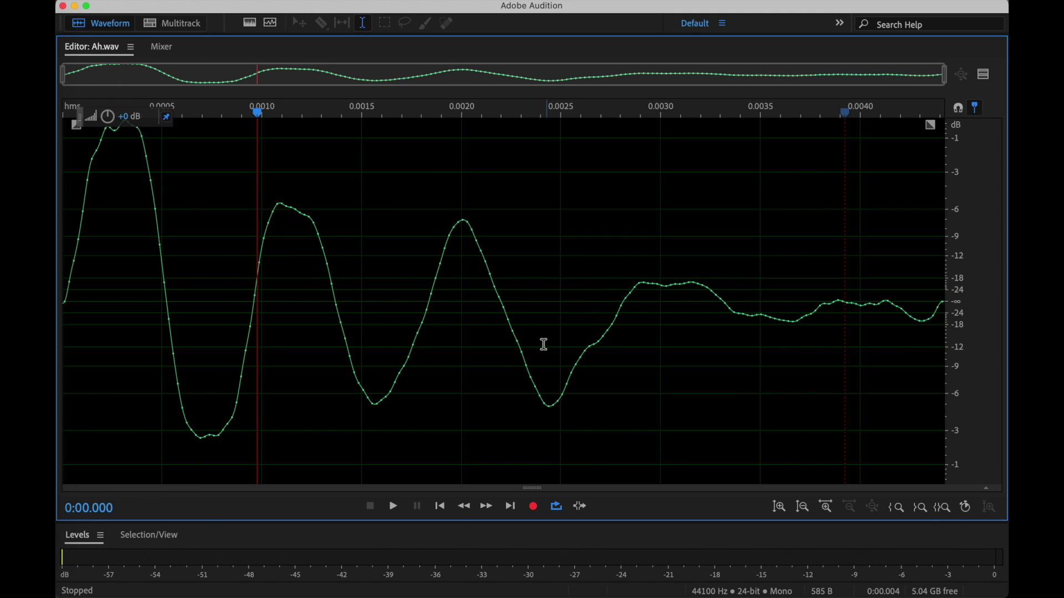
{"action": "left_click", "coordinate": [178, 0]}
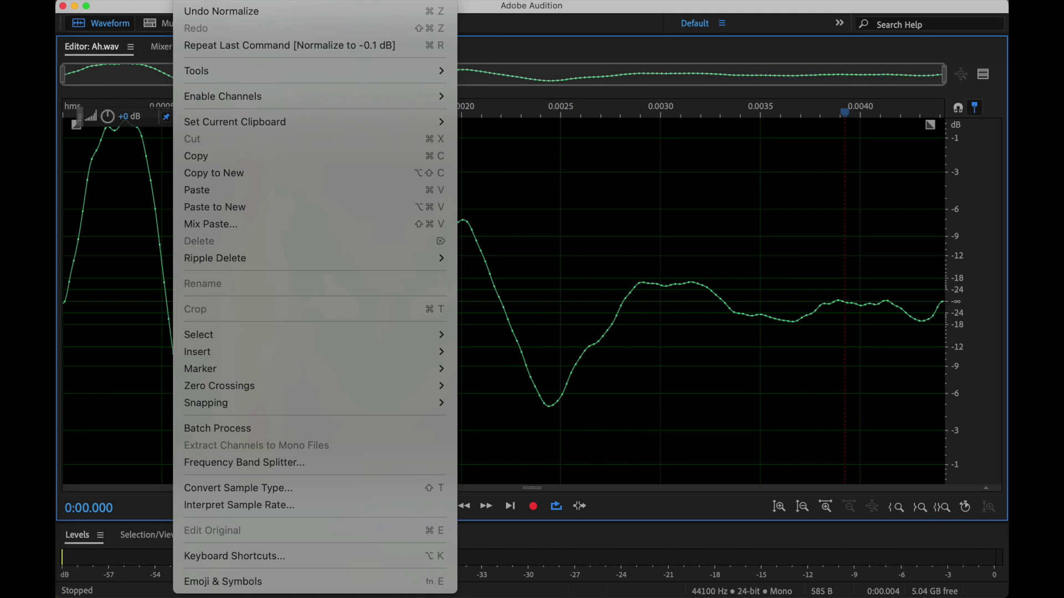
{"action": "mouse_move", "coordinate": [152, 0]}
{"action": "left_click", "coordinate": [637, 260]}
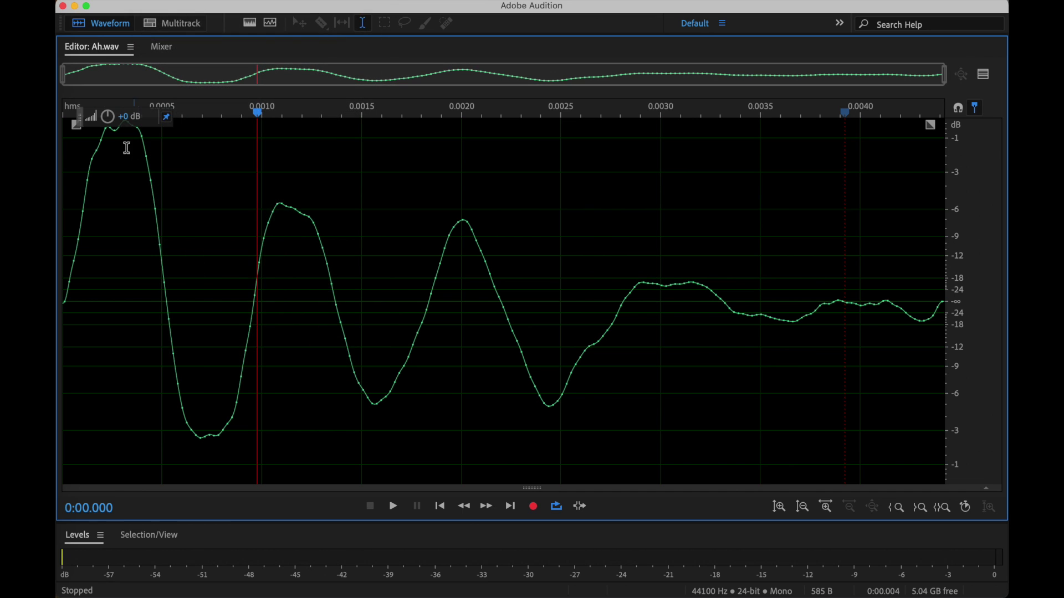
Switch to Kyma and open Ah.wav from the Desktop in its waveform editor
{"action": "left_click", "coordinate": [33, 221]}
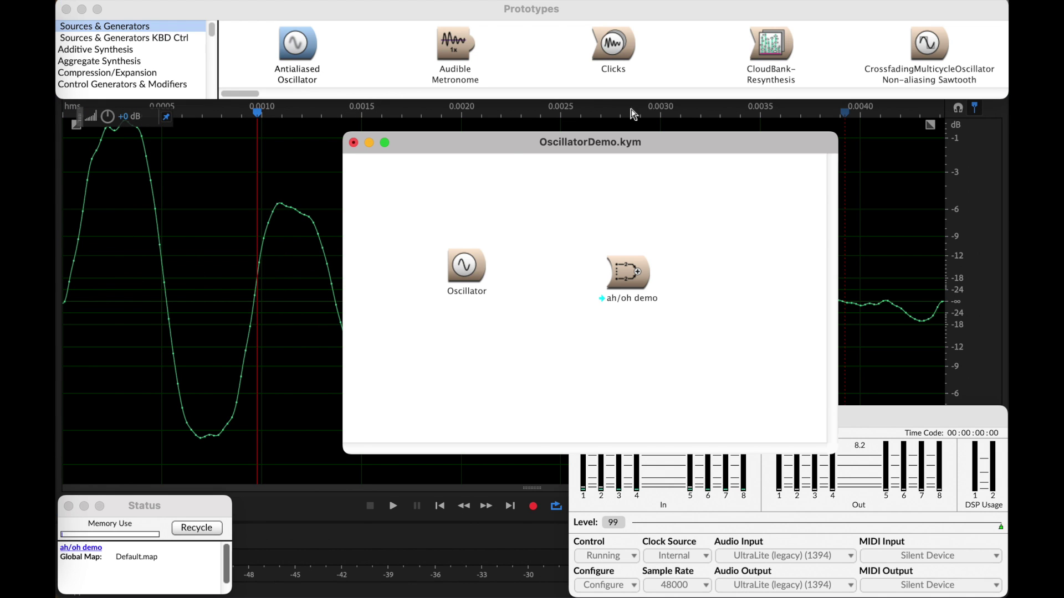
{"action": "left_click_drag", "start_coordinate": [509, 148], "coordinate": [339, 184]}
{"action": "left_click", "coordinate": [33, 0]}
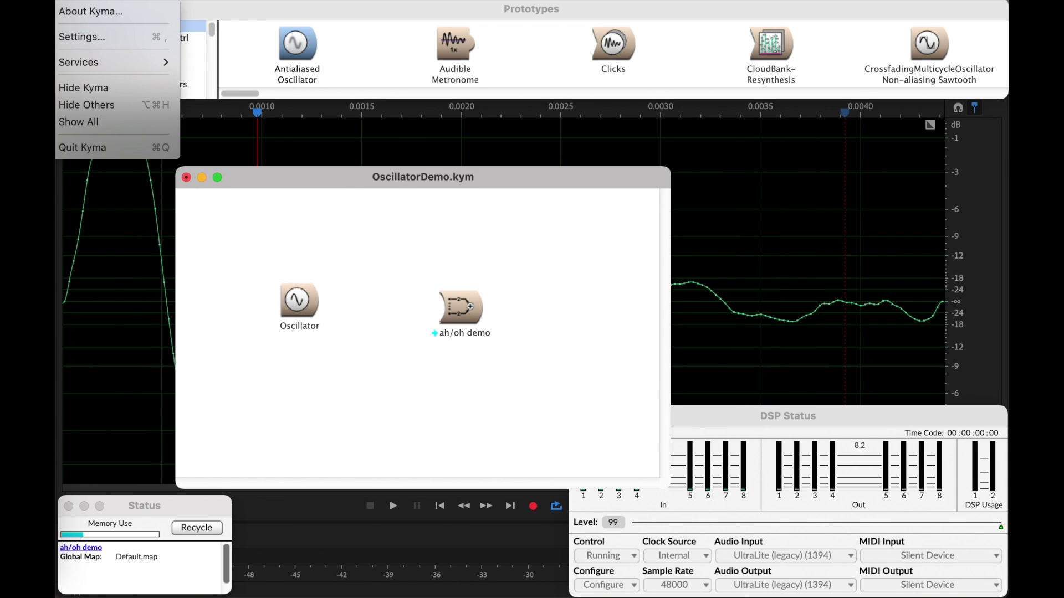
{"action": "mouse_move", "coordinate": [105, 0]}
{"action": "left_click", "coordinate": [118, 28]}
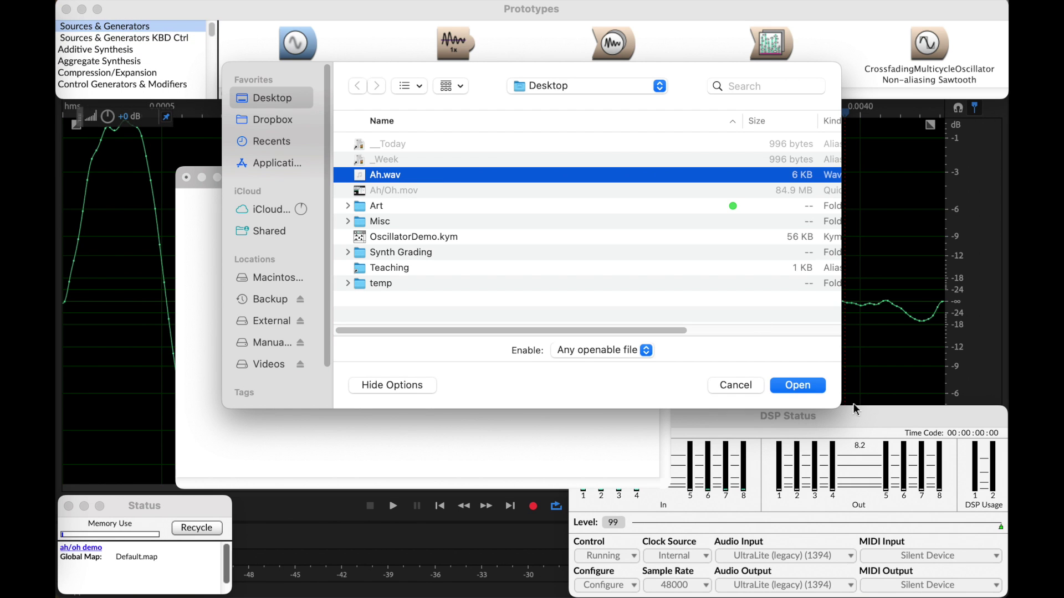
{"action": "left_click", "coordinate": [797, 384]}
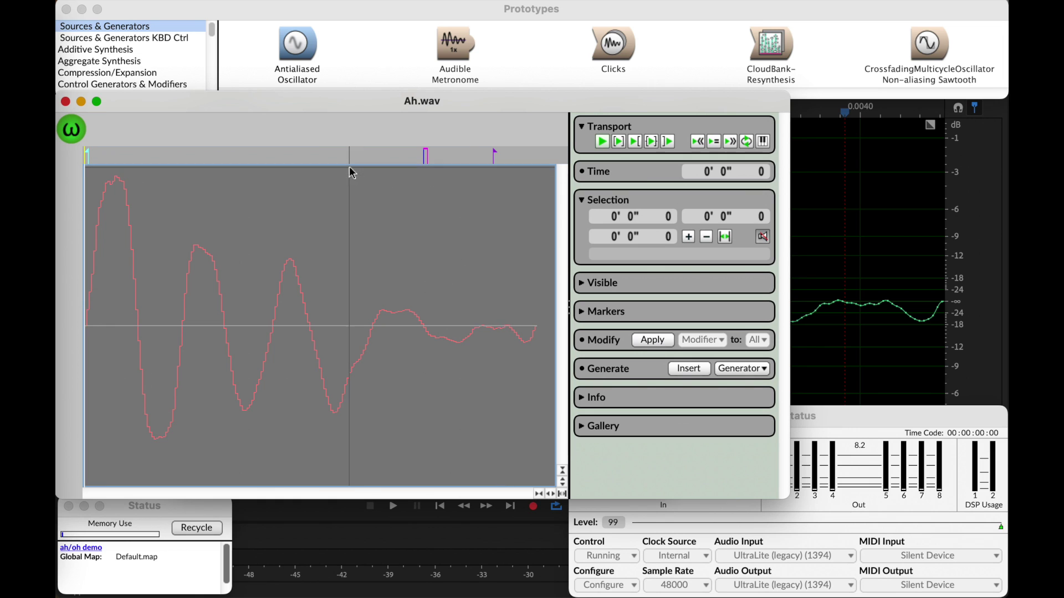
{"action": "left_click_drag", "start_coordinate": [307, 100], "coordinate": [398, 89]}
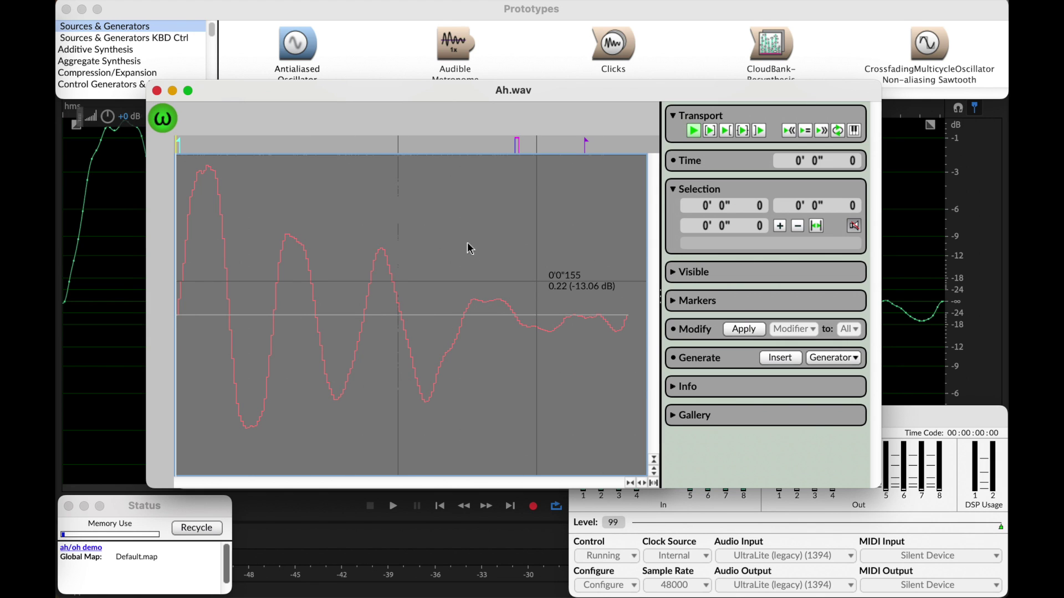
Change the duration of the entire Ah.wav waveform to 4096 samples with 4 interpolation points, then save and close the file
{"action": "key", "text": "super+a"}
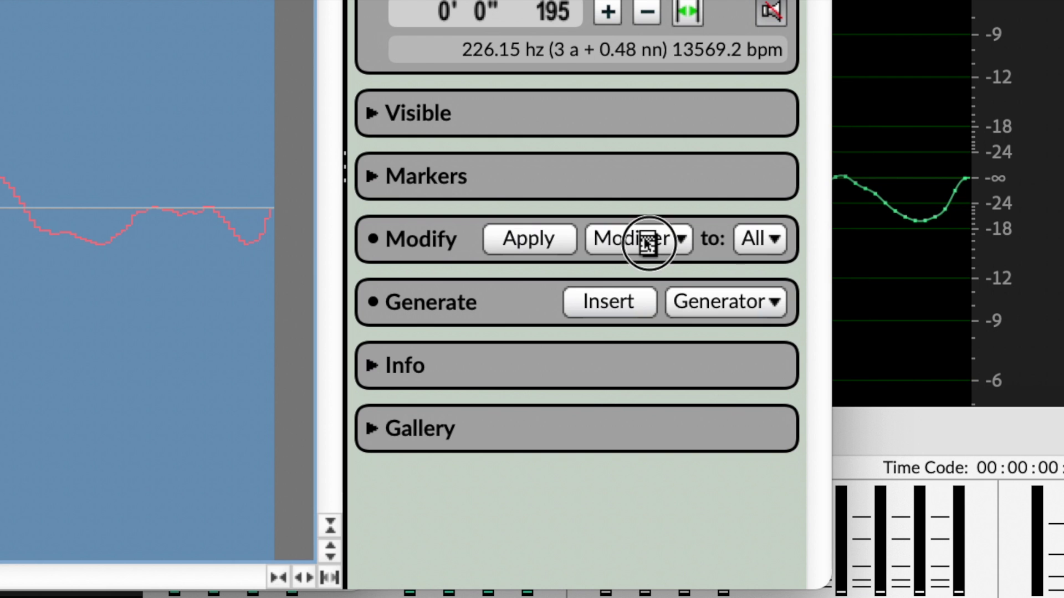
{"action": "left_click", "coordinate": [798, 331]}
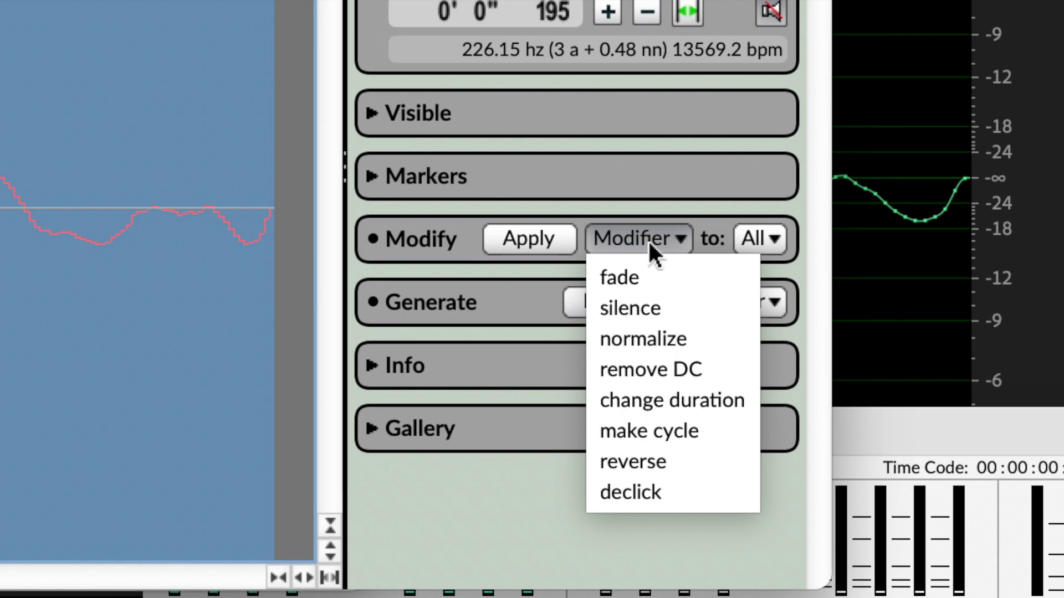
{"action": "left_click", "coordinate": [685, 400]}
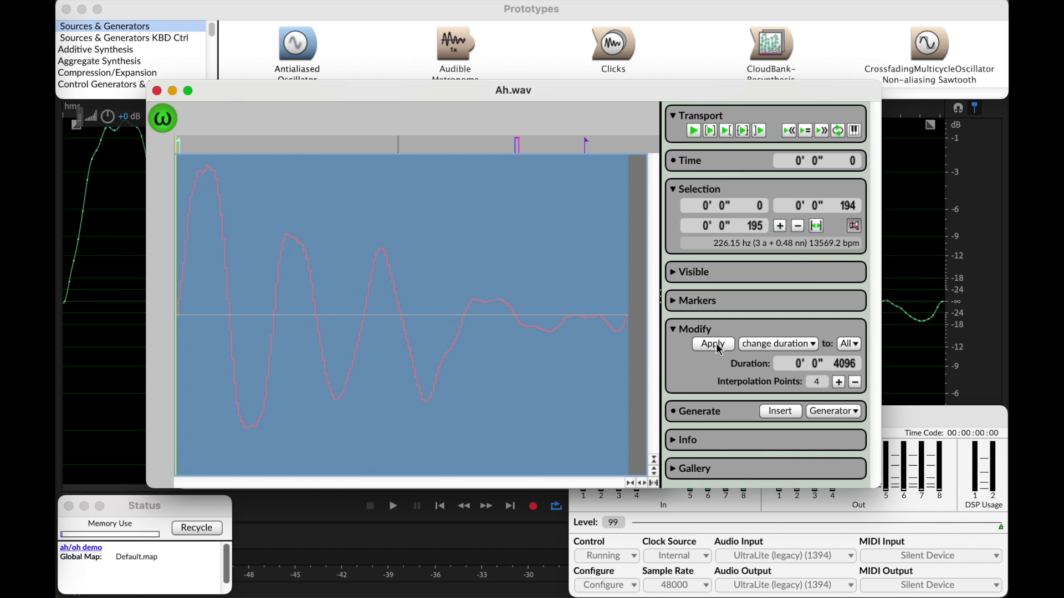
{"action": "left_click", "coordinate": [715, 345]}
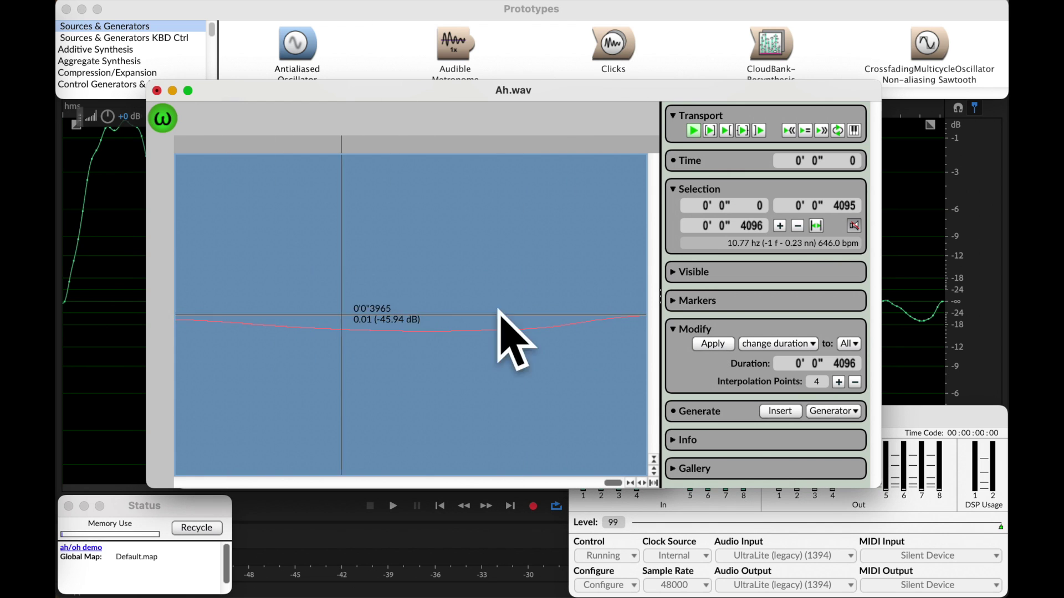
{"action": "left_click", "coordinate": [655, 484]}
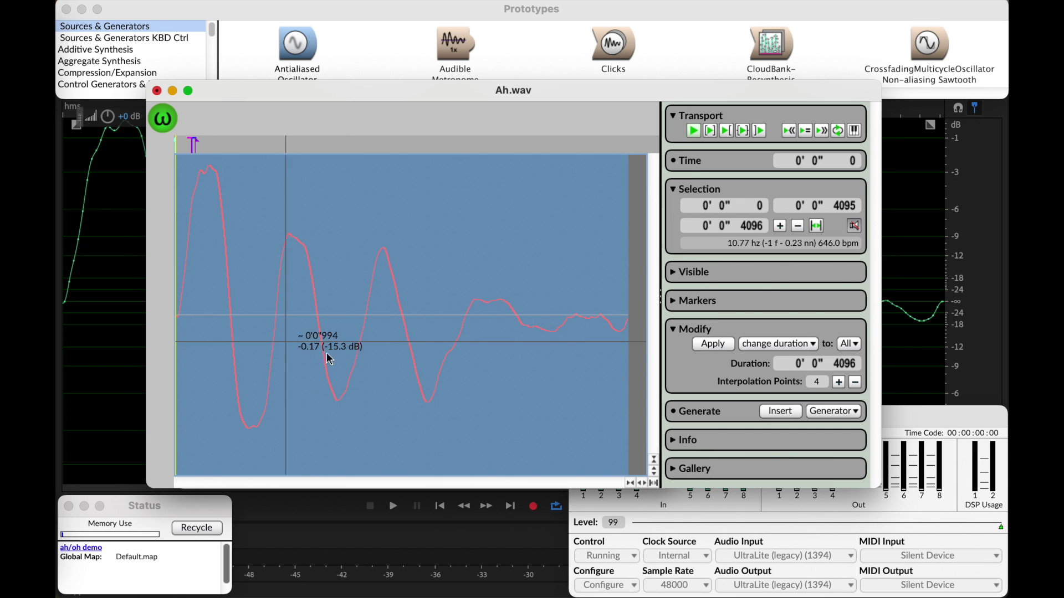
{"action": "double_click", "coordinate": [502, 286]}
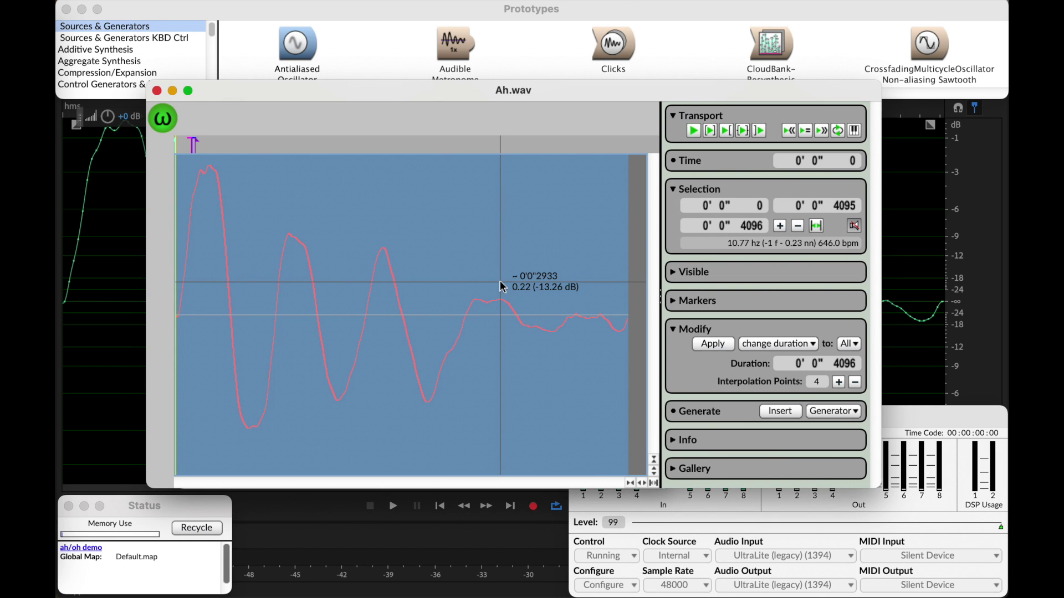
{"action": "key", "text": "super+w"}
Find the Oscillator prototype by searching for "oscillator" and open it for editing
{"action": "key", "text": "super+f"}
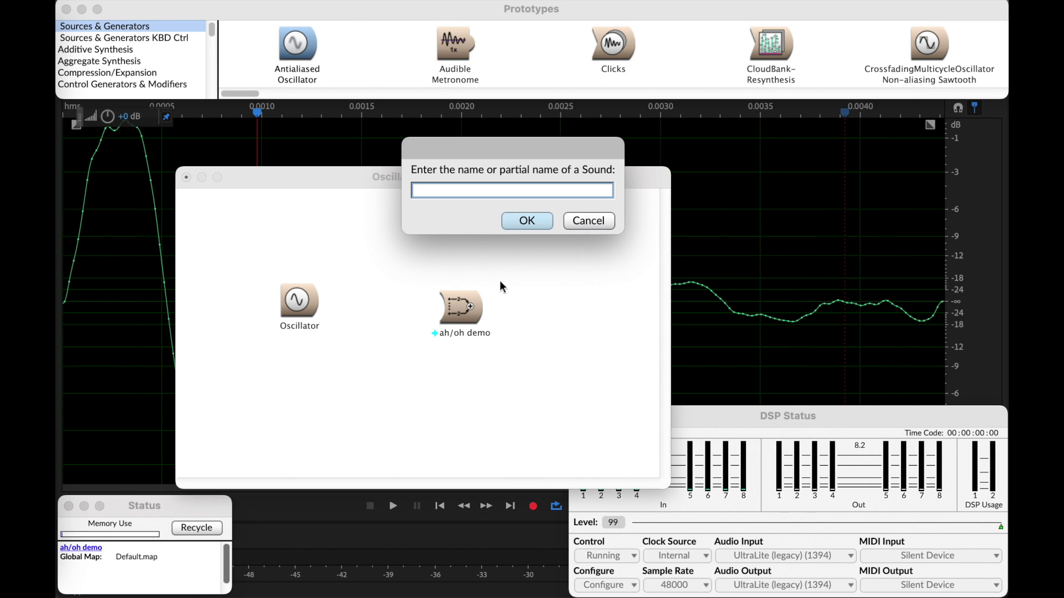
{"action": "type", "text": "oscillator"}
{"action": "key", "text": "Return"}
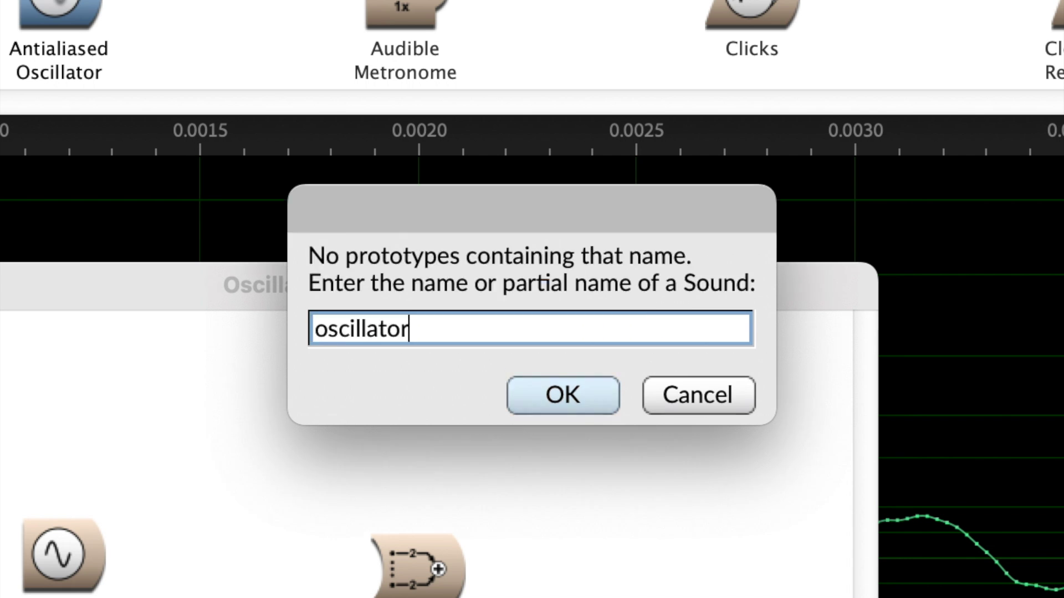
{"action": "key", "text": "Return"}
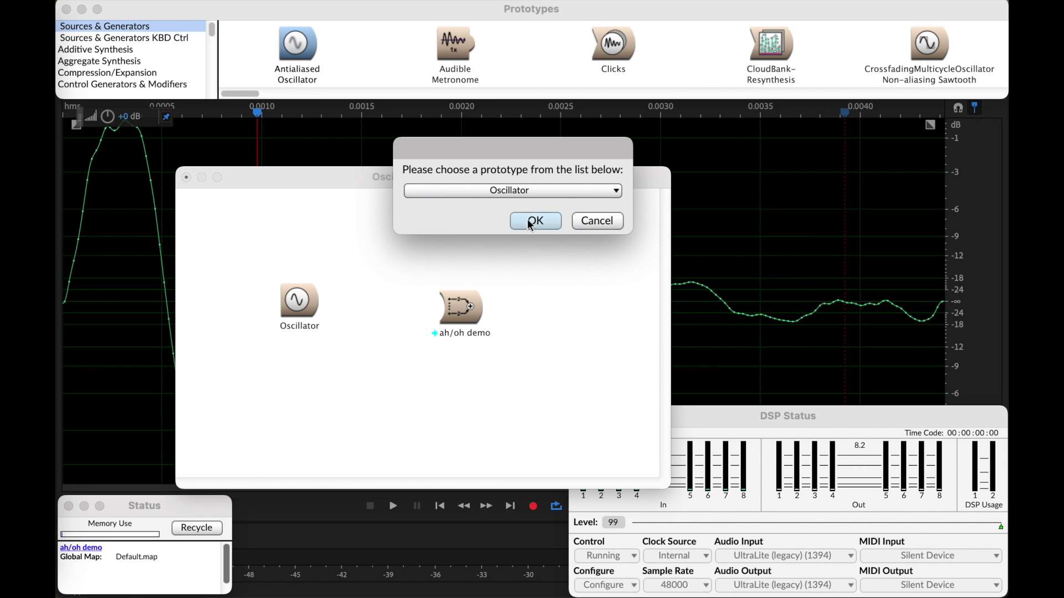
{"action": "left_click", "coordinate": [551, 393]}
{"action": "double_click", "coordinate": [317, 49]}
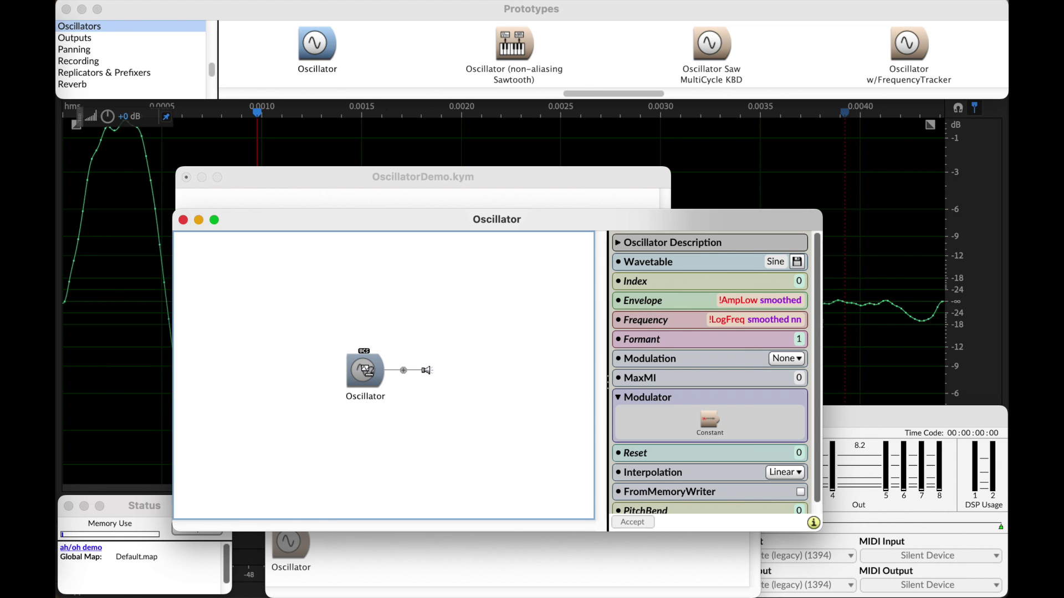
Play the Oscillator with its default Sine wavetable and sweep LogFreq down to about 50.4
{"action": "key", "text": "ctrl+space"}
{"action": "left_click_drag", "start_coordinate": [158, 150], "coordinate": [152, 146]}
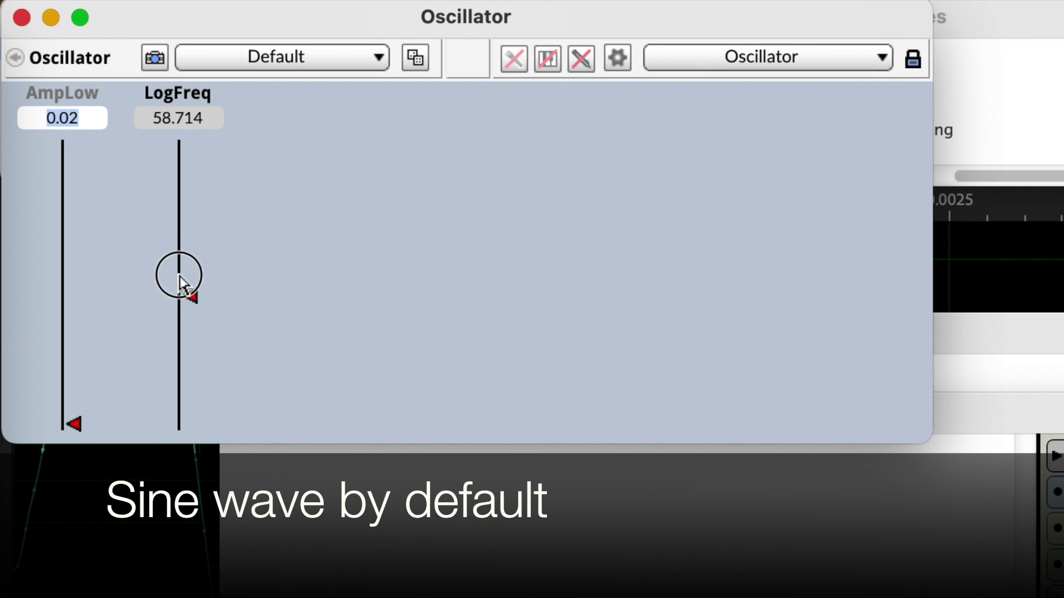
{"action": "left_click_drag", "start_coordinate": [180, 276], "coordinate": [209, 312]}
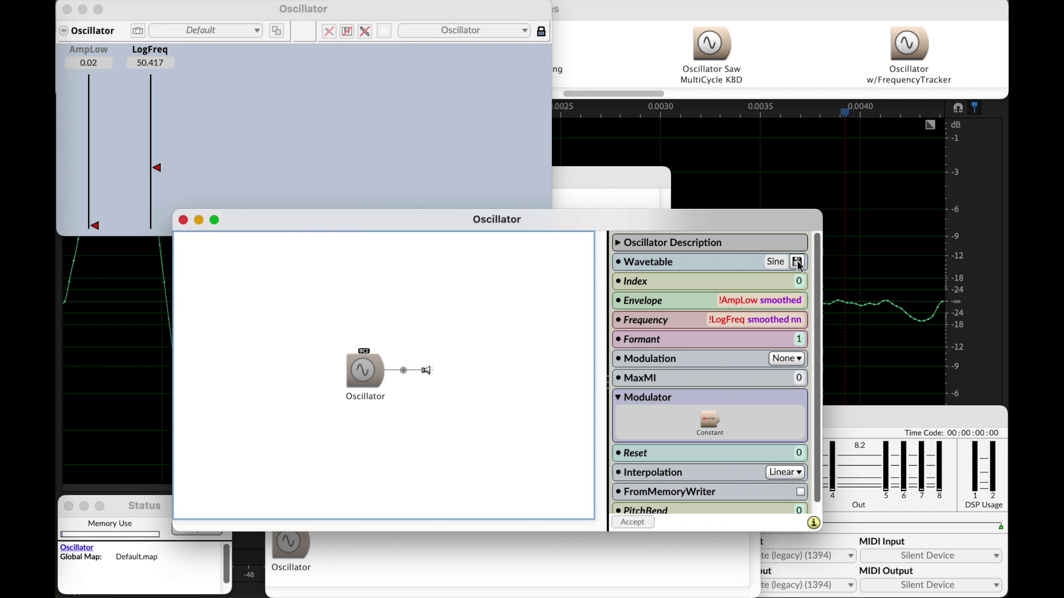
Load Ah.wav from the Desktop as the Oscillator's wavetable and select the Oscillator for playback
{"action": "left_click", "coordinate": [799, 265]}
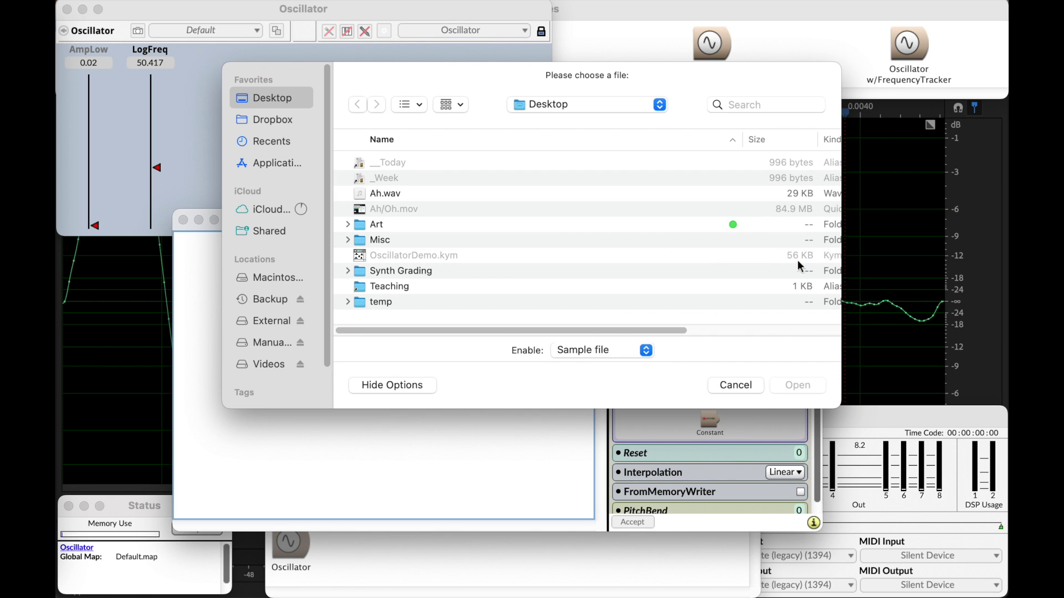
{"action": "double_click", "coordinate": [386, 193]}
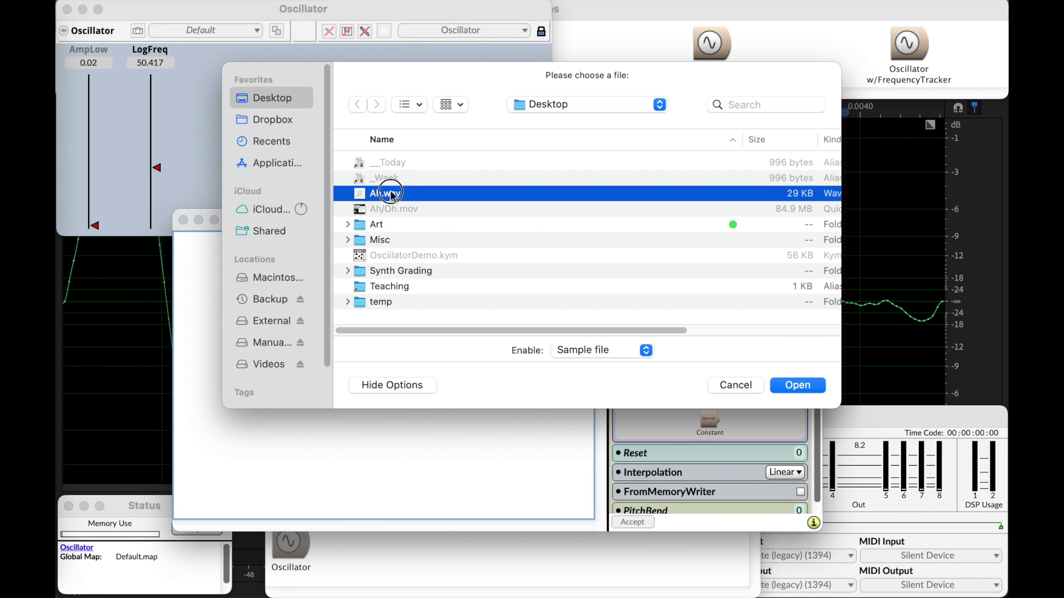
{"action": "left_click", "coordinate": [371, 371]}
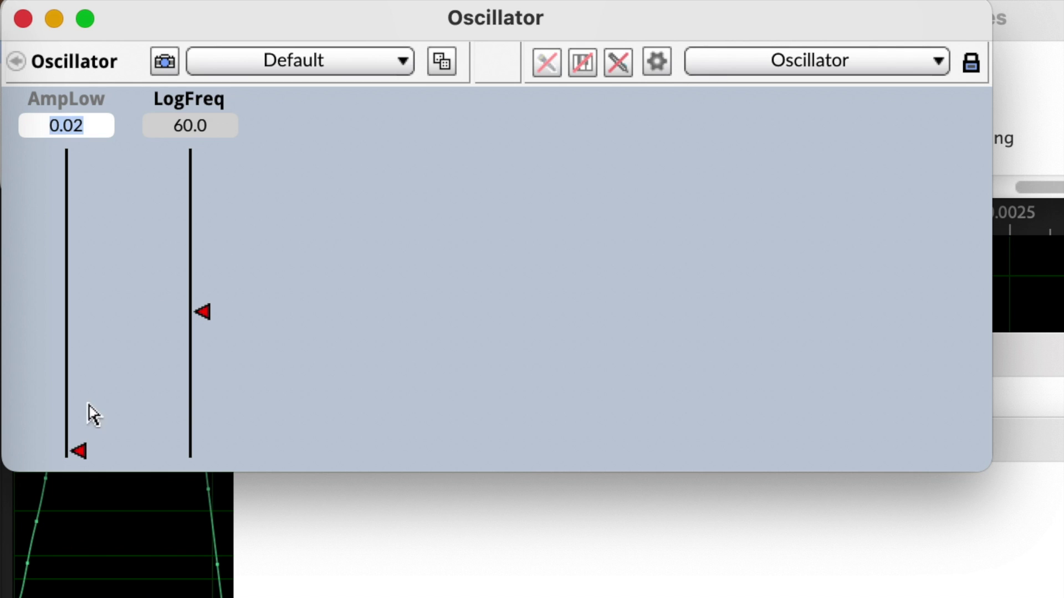
Audition the Ah.wav Oscillator with AmpLow at 0.09 and LogFreq at about 60.6, then lower its amplitude
{"action": "type", "text": "0.08"}
{"action": "key", "text": "BackSpace"}
{"action": "type", "text": "9"}
{"action": "key", "text": "Return"}
{"action": "mouse_move", "coordinate": [204, 323]}
{"action": "left_mouse_down"}
{"action": "mouse_move", "coordinate": [187, 339]}
{"action": "mouse_move", "coordinate": [193, 409]}
{"action": "mouse_move", "coordinate": [204, 268]}
{"action": "mouse_move", "coordinate": [206, 332]}
{"action": "mouse_move", "coordinate": [217, 277]}
{"action": "mouse_move", "coordinate": [211, 331]}
{"action": "mouse_move", "coordinate": [226, 295]}
{"action": "mouse_move", "coordinate": [218, 311]}
{"action": "left_mouse_up"}
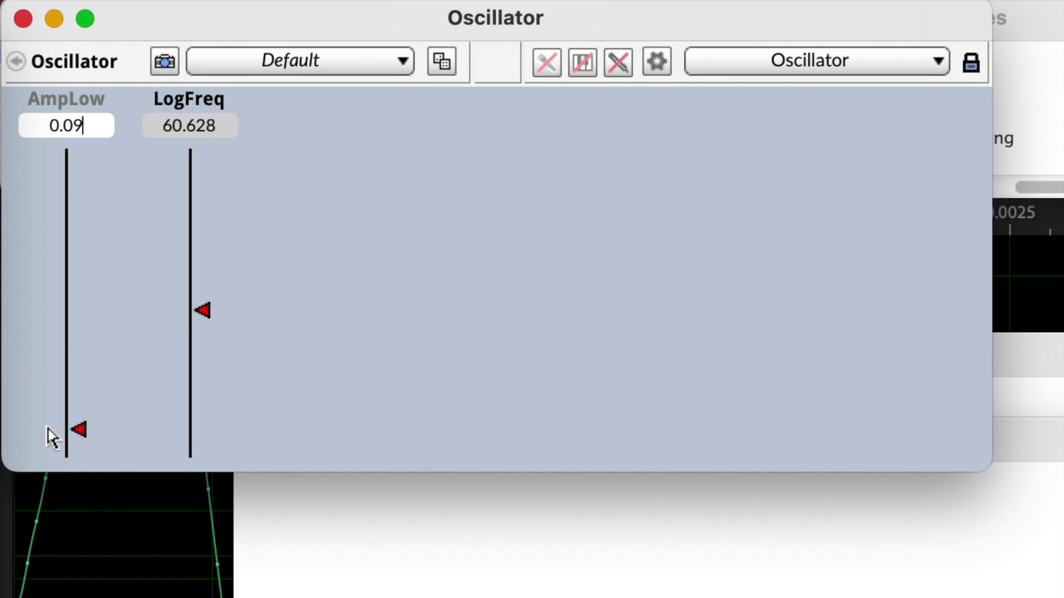
{"action": "left_click_drag", "start_coordinate": [67, 411], "coordinate": [142, 386]}
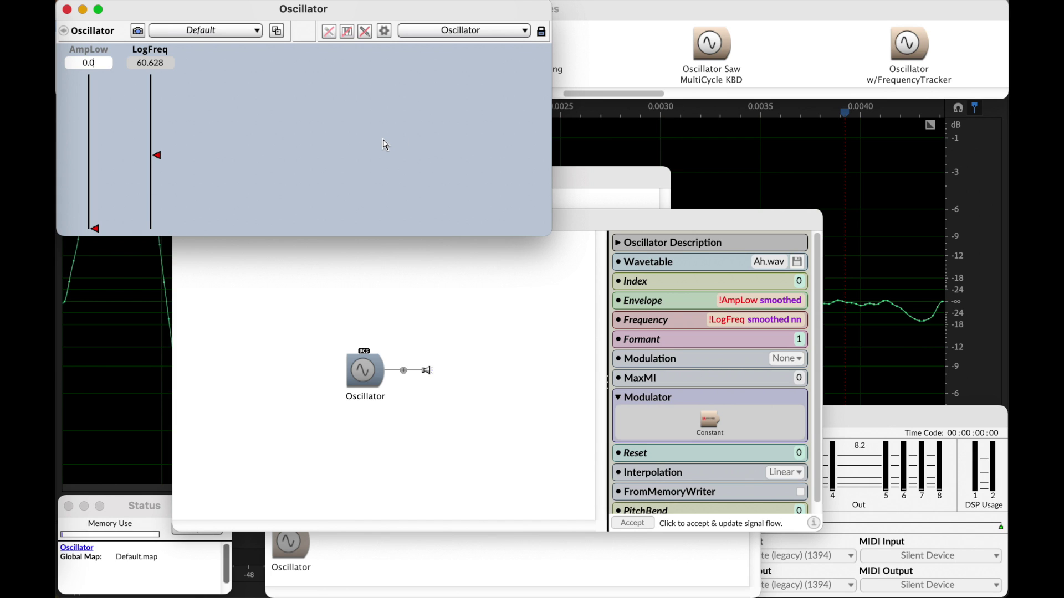
Compare the Oscillator's sound at AmpLow values of 0.01, 0.08 and 0.03, then return to its signal flow
{"action": "type", "text": "1"}
{"action": "key", "text": "BackSpace"}
{"action": "type", "text": "8"}
{"action": "key", "text": "BackSpace"}
{"action": "type", "text": "3"}
{"action": "left_click", "coordinate": [259, 323]}
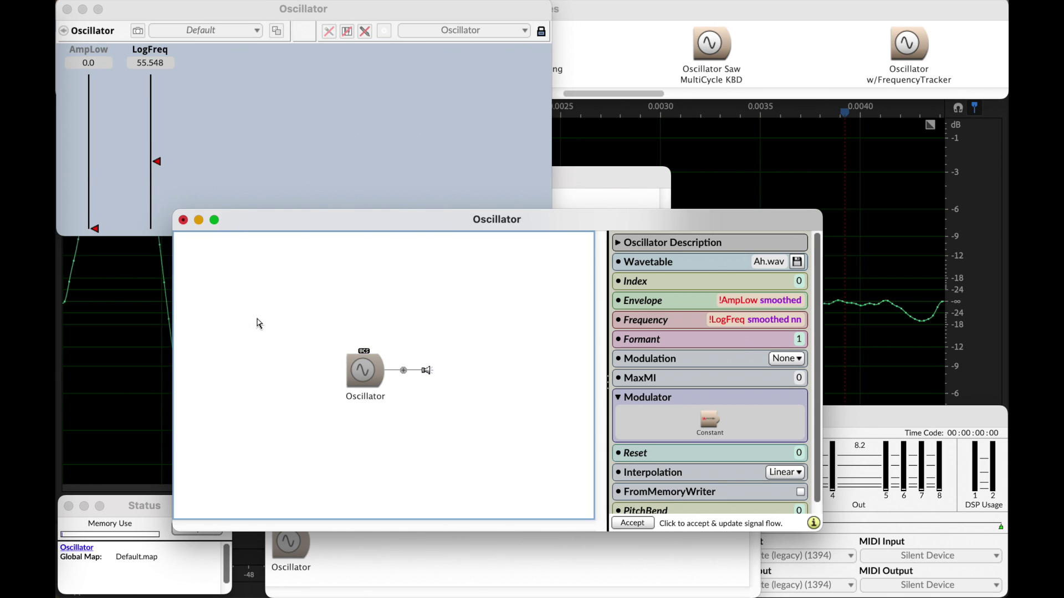
Record the Oscillator's output to disk on the Desktop as Ah Test.aif
{"action": "left_click", "coordinate": [368, 360]}
{"action": "left_click", "coordinate": [211, 1]}
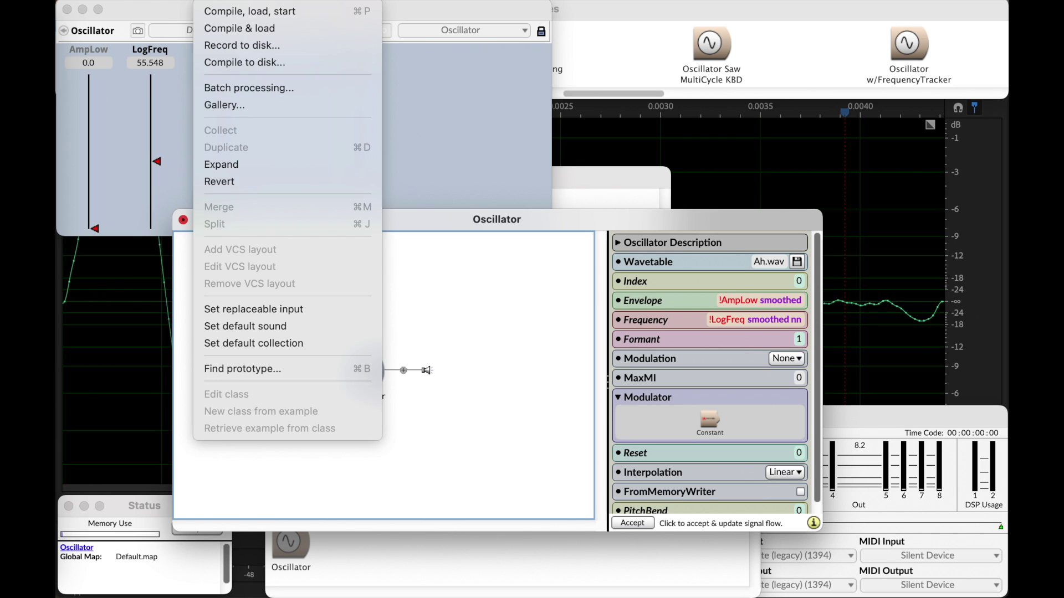
{"action": "left_click", "coordinate": [280, 47]}
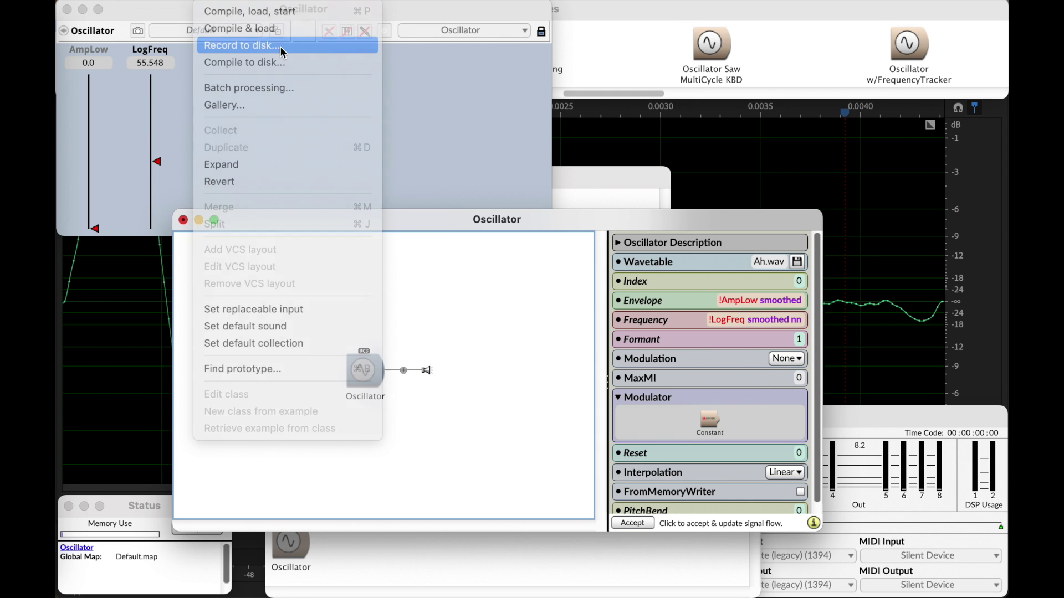
{"action": "left_click", "coordinate": [580, 264]}
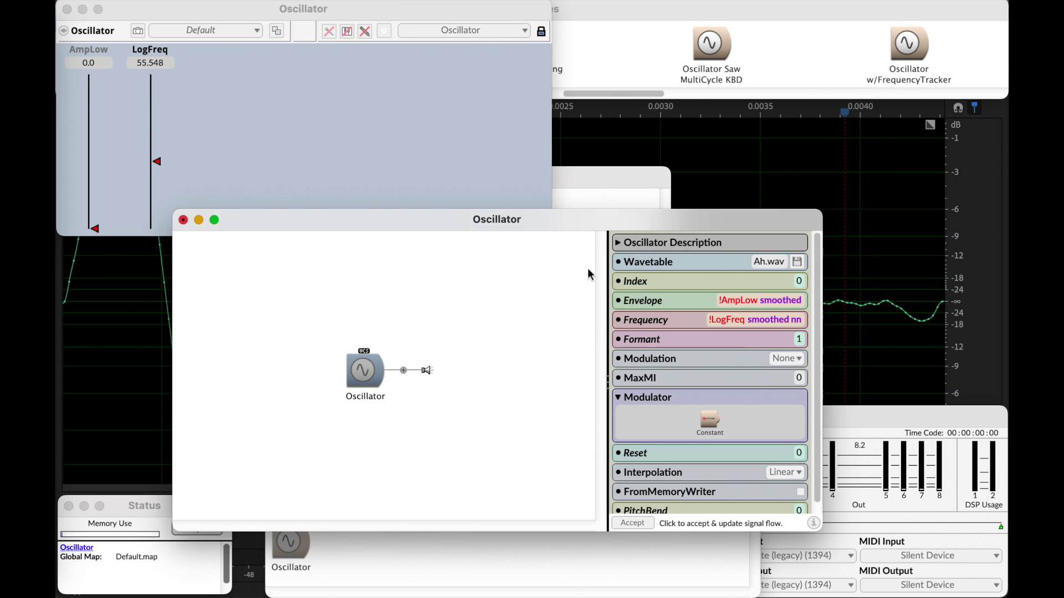
{"action": "type", "text": "Te.aif"}
{"action": "key", "text": "Return"}
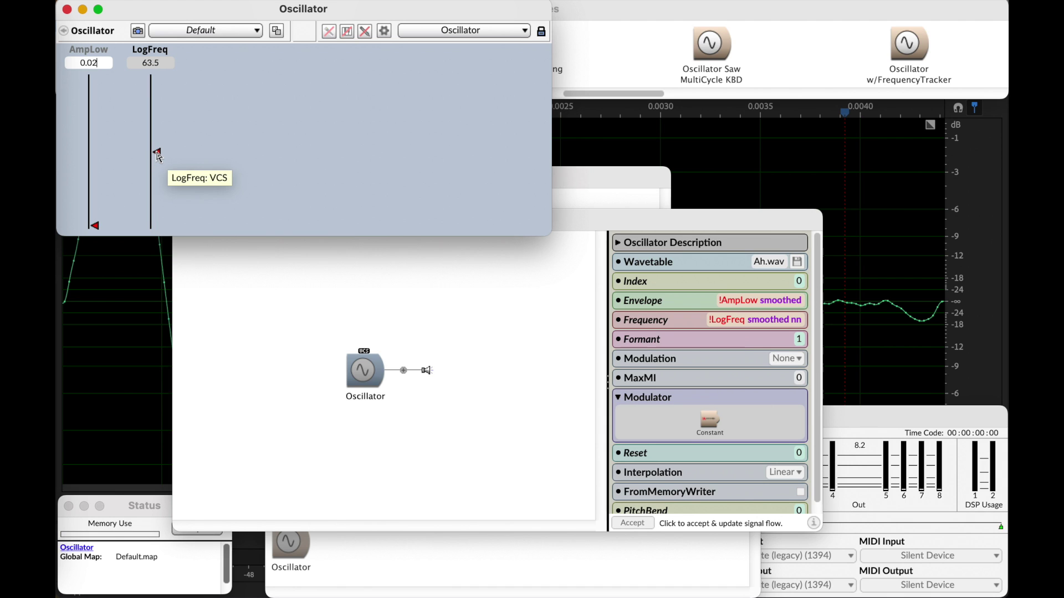
Open the Ah Test.aif recording from the Desktop in Adobe Audition
{"action": "left_click", "coordinate": [299, 284]}
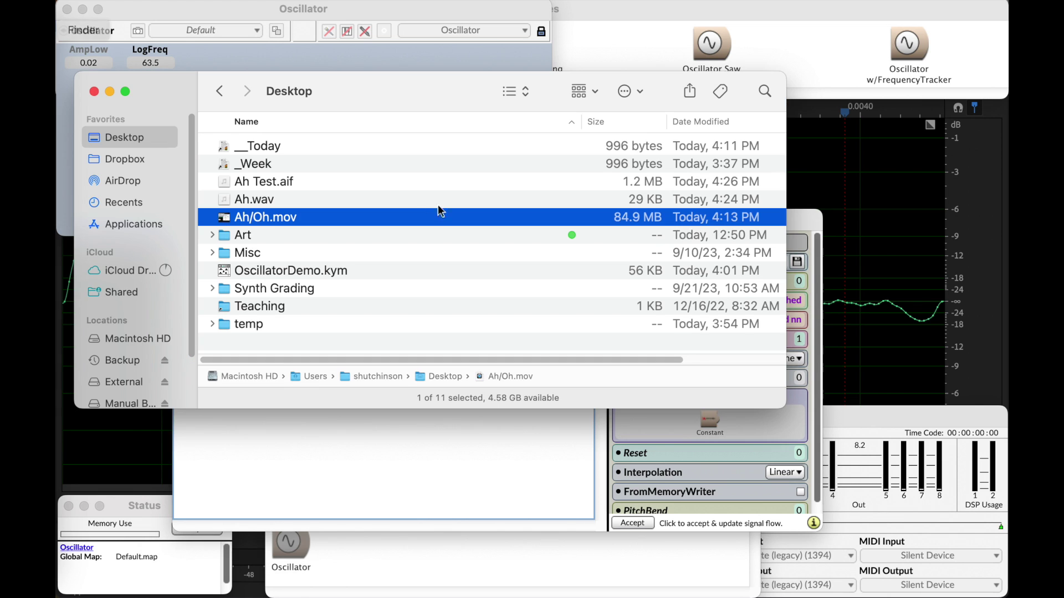
{"action": "left_click_drag", "start_coordinate": [252, 181], "coordinate": [22, 102]}
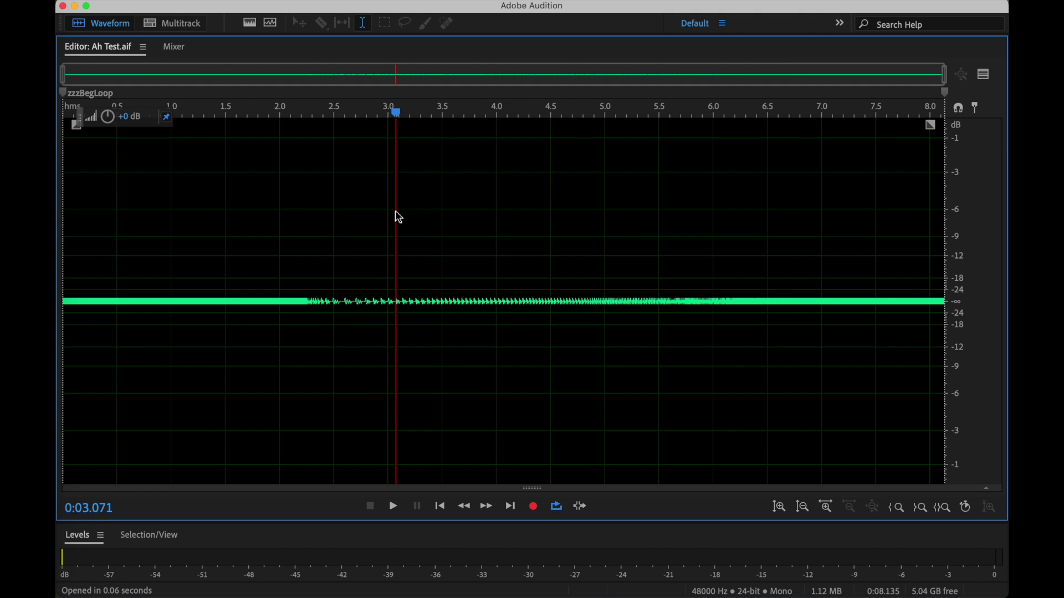
Normalize the entire Ah Test.aif recording to -0.1 dB
{"action": "double_click", "coordinate": [396, 213]}
{"action": "left_click", "coordinate": [382, 0]}
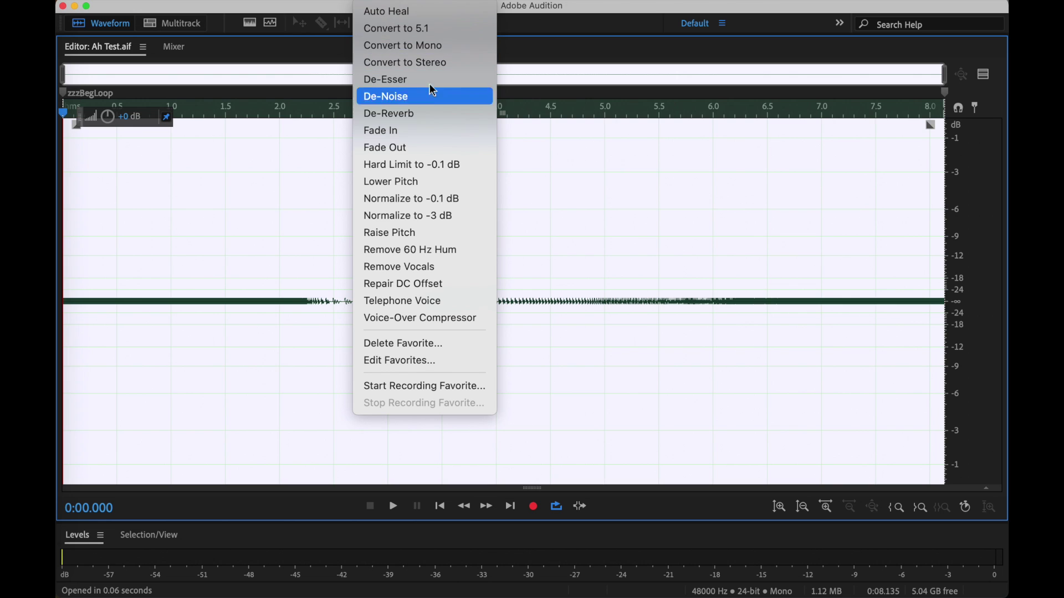
{"action": "left_click", "coordinate": [438, 201]}
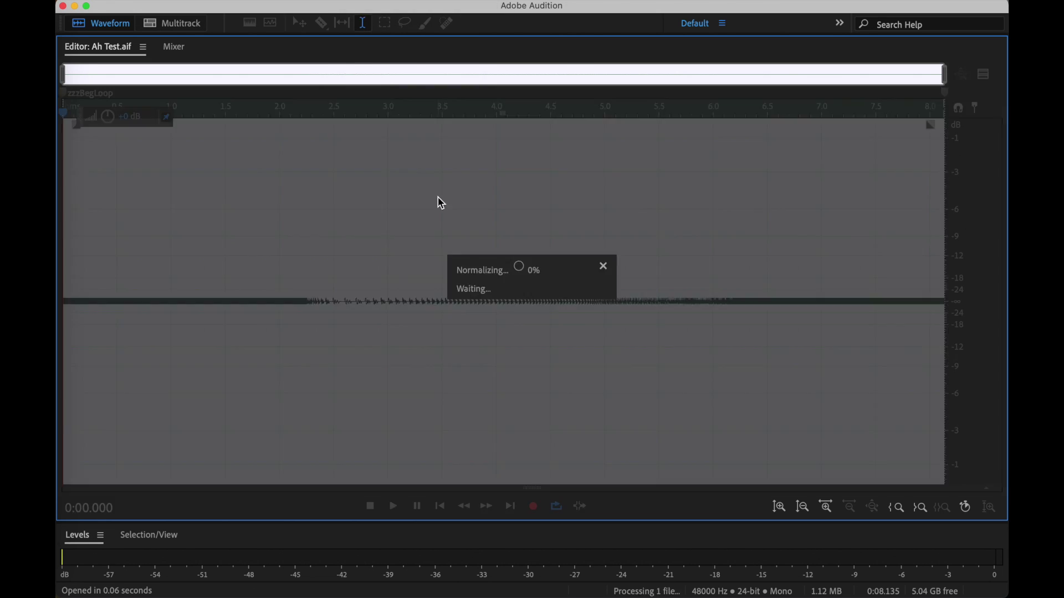
Examine the shape of individual waveform cycles near the middle, before the sweep and at the end of the normalized recording
{"action": "scroll", "coordinate": [430, 177], "scroll_direction": "up", "scroll_amount": 10}
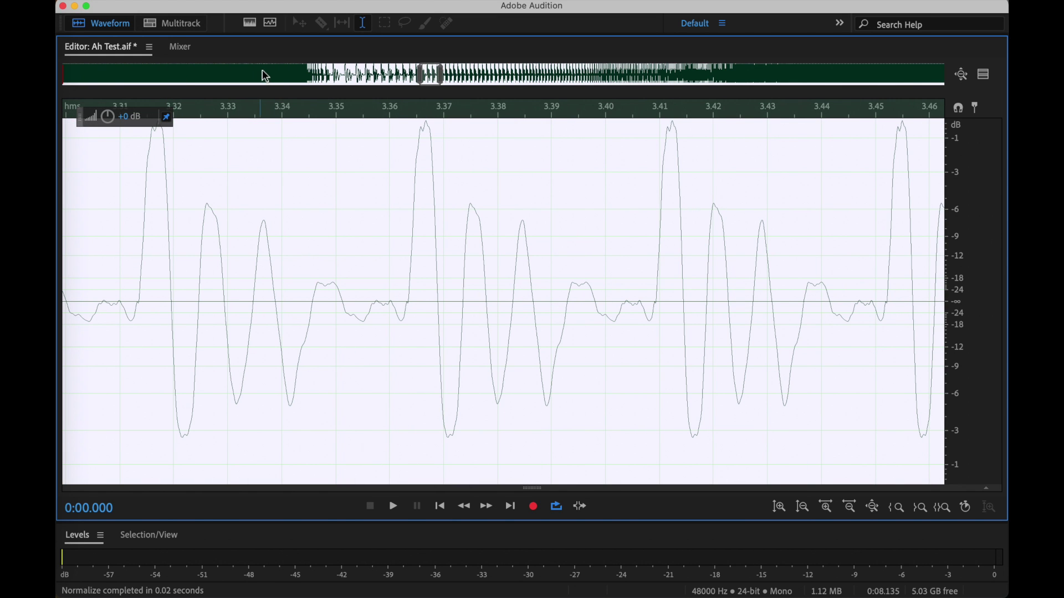
{"action": "left_click_drag", "start_coordinate": [424, 73], "coordinate": [299, 76]}
{"action": "scroll", "coordinate": [423, 240], "scroll_direction": "up", "scroll_amount": 6}
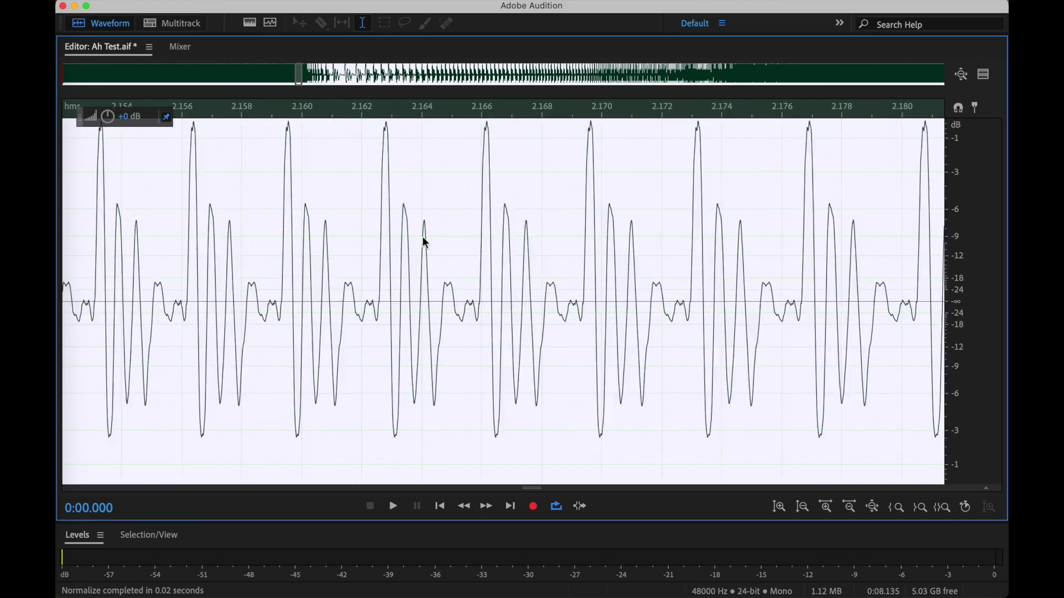
{"action": "scroll", "coordinate": [540, 254], "scroll_direction": "down", "scroll_amount": 15}
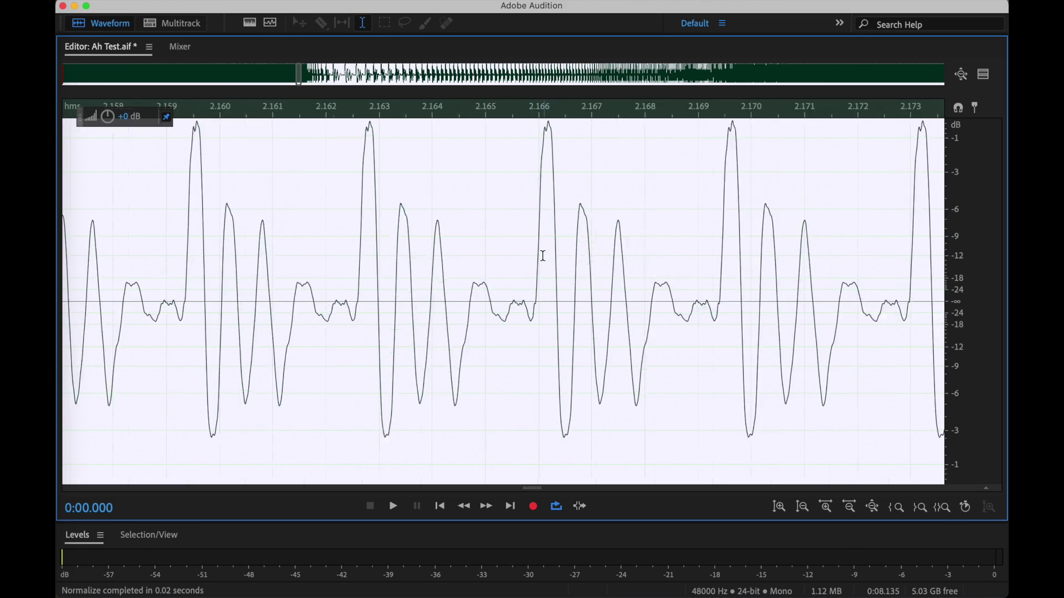
{"action": "left_click_drag", "start_coordinate": [89, 73], "coordinate": [448, 81]}
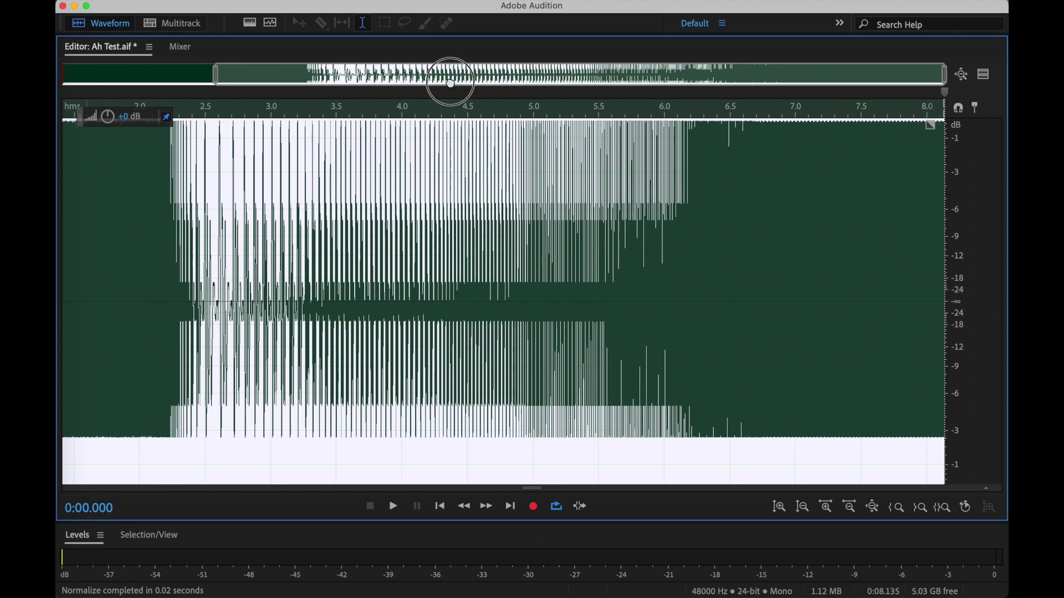
{"action": "left_click", "coordinate": [215, 78]}
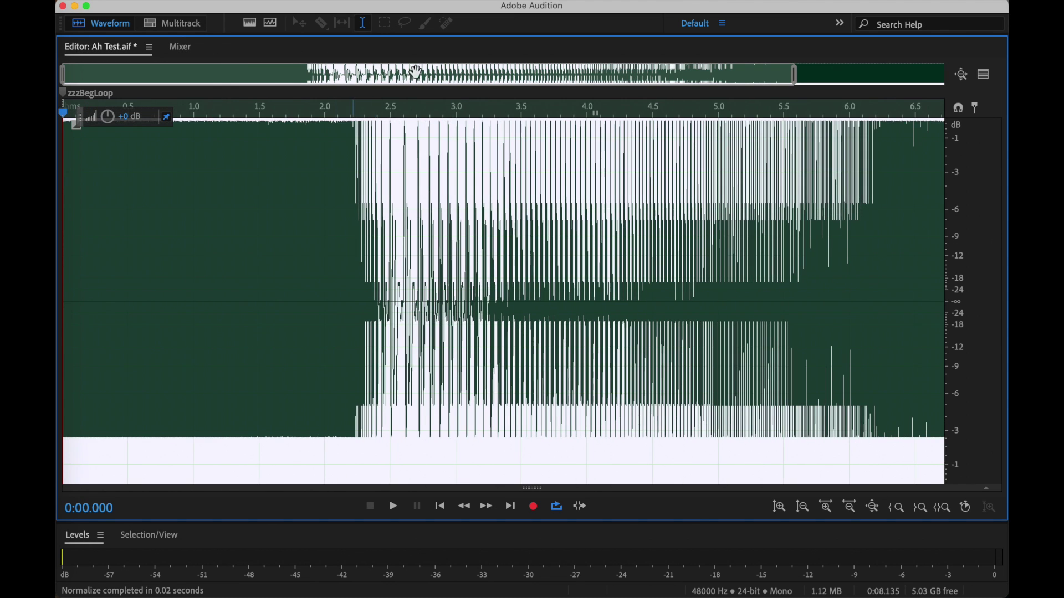
{"action": "left_click", "coordinate": [760, 71]}
{"action": "scroll", "coordinate": [916, 244], "scroll_direction": "up", "scroll_amount": 10}
{"action": "scroll", "coordinate": [859, 239], "scroll_direction": "down", "scroll_amount": 12}
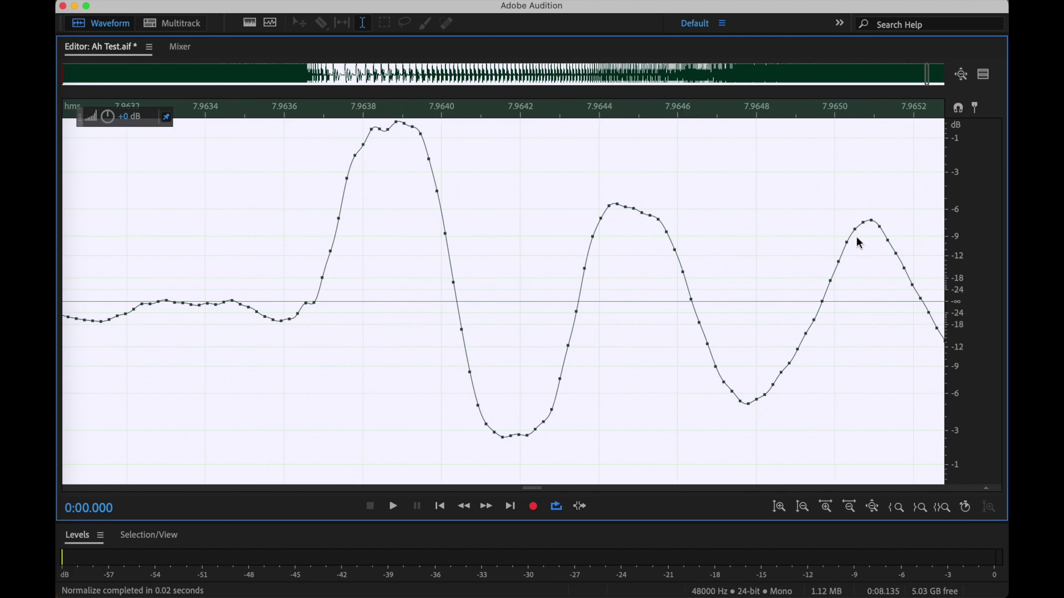
Play back the Ah Test.aif recording and close it without saving changes
{"action": "key", "text": "space"}
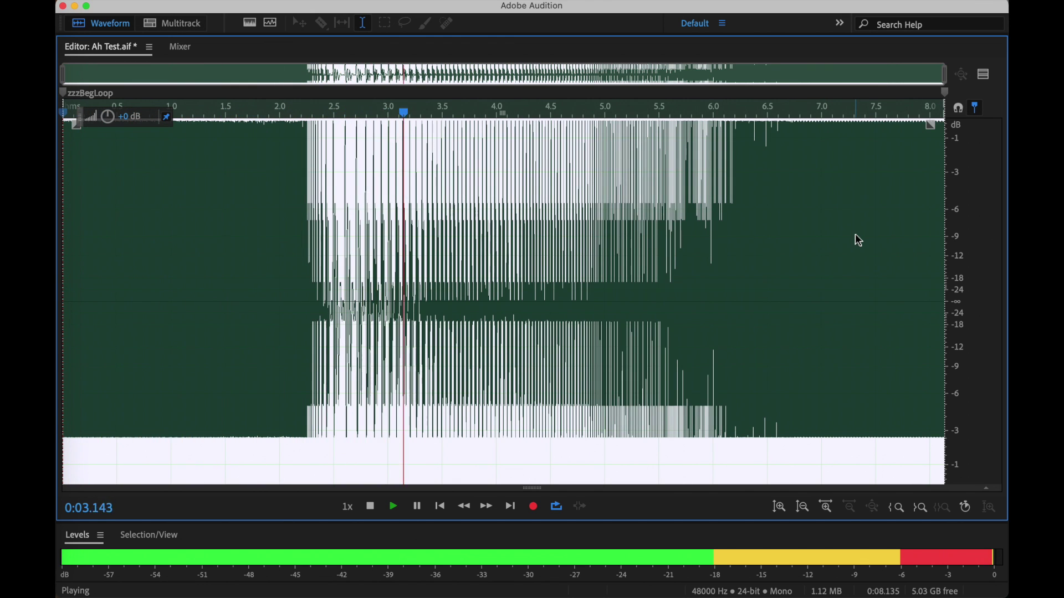
{"action": "scroll", "coordinate": [671, 225], "scroll_direction": "up", "scroll_amount": 20}
{"action": "scroll", "coordinate": [670, 223], "scroll_direction": "down", "scroll_amount": 15}
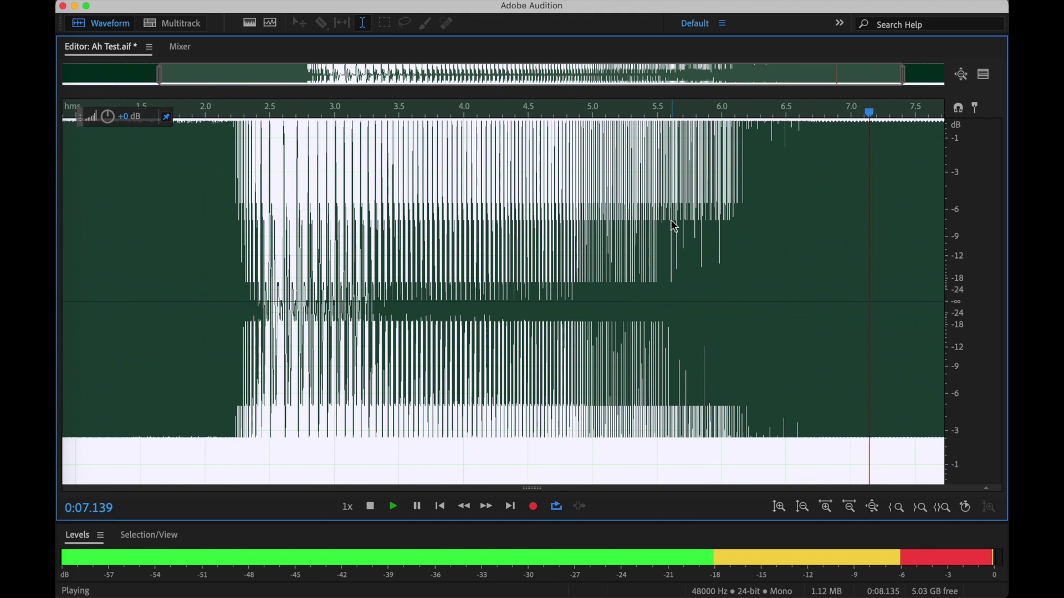
{"action": "key", "text": "space"}
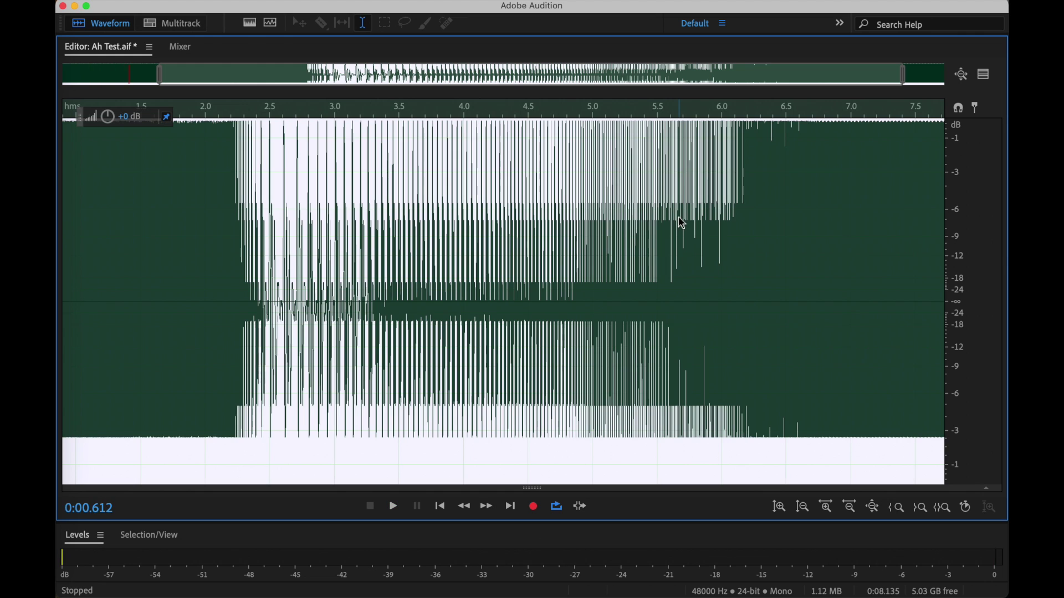
{"action": "key", "text": "super+w"}
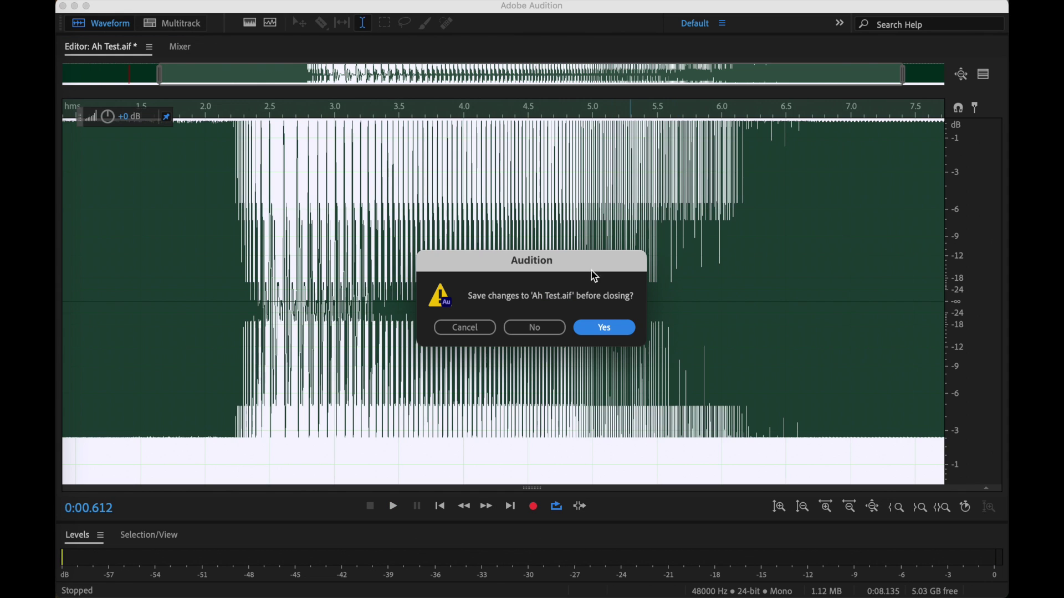
{"action": "left_click", "coordinate": [545, 330]}
Switch to Kyma and close the Oscillator's signal flow, keeping its changes
{"action": "left_click", "coordinate": [47, 230]}
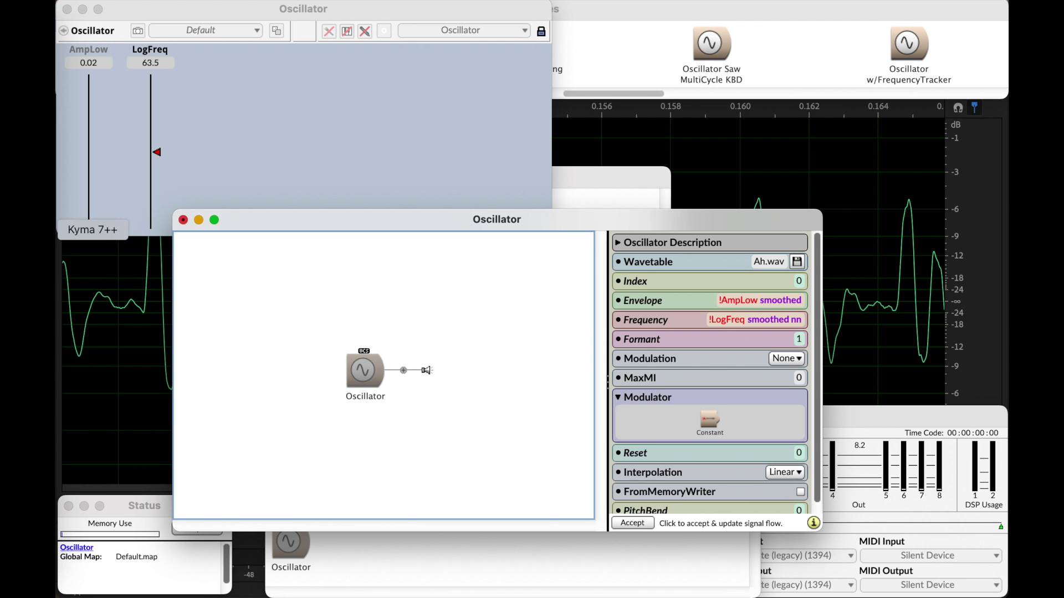
{"action": "left_click", "coordinate": [185, 220]}
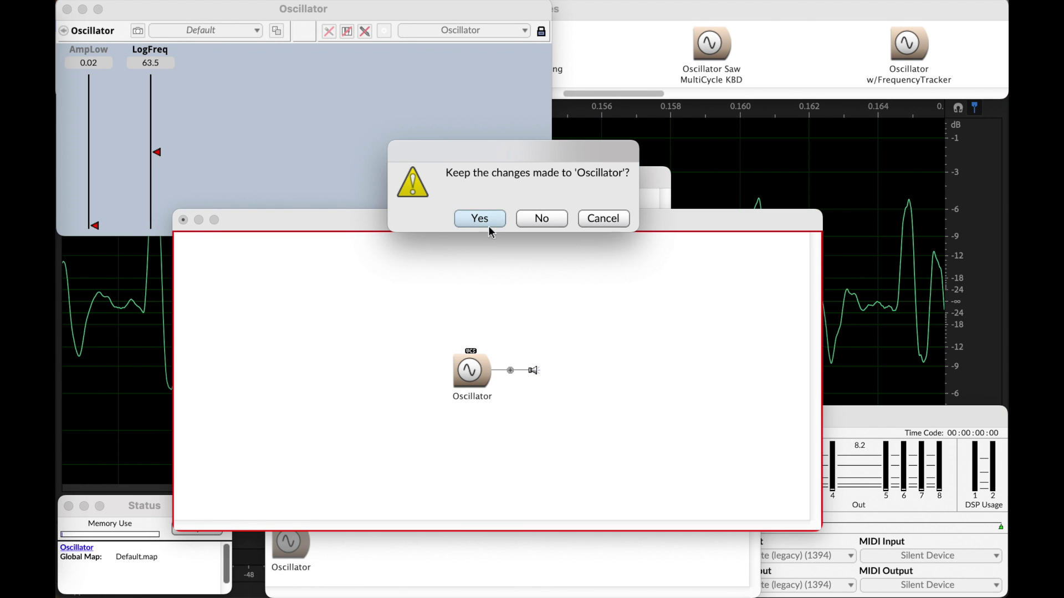
{"action": "key", "text": "Return"}
Copy the edited Oscillator into OscillatorDemo.kym, rename the copy "Oscillator - Ah" and place it above the other Sounds
{"action": "left_click_drag", "start_coordinate": [304, 548], "coordinate": [256, 341]}
{"action": "key", "text": "super+l"}
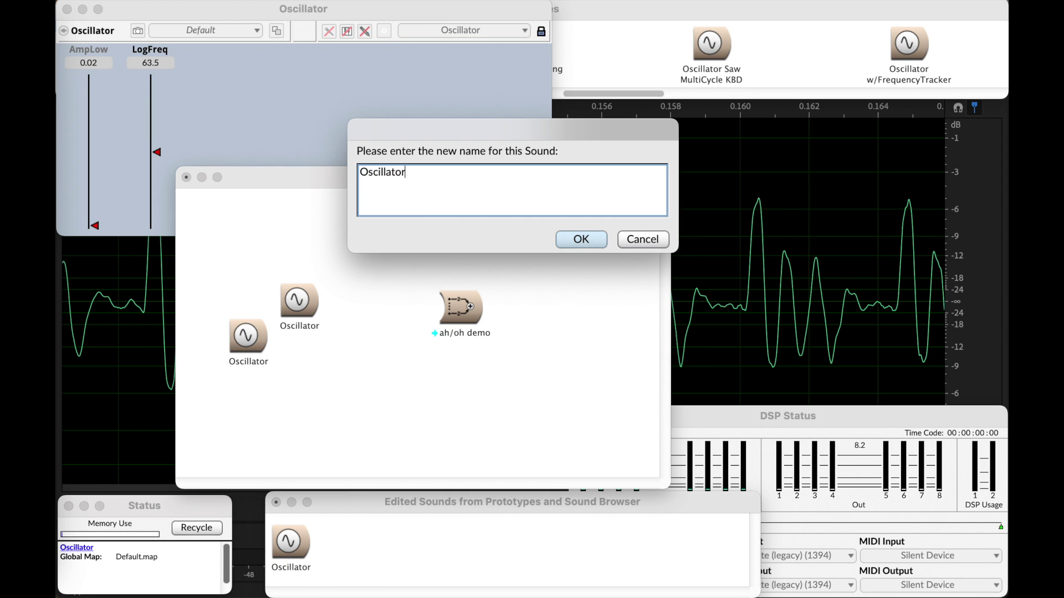
{"action": "type", "text": "- Ah"}
{"action": "key", "text": "Return"}
{"action": "left_click_drag", "start_coordinate": [248, 336], "coordinate": [228, 227]}
Begin renaming the other Oscillator in OscillatorDemo.kym, starting its new name with "Oscillator -"
{"action": "left_click", "coordinate": [305, 303]}
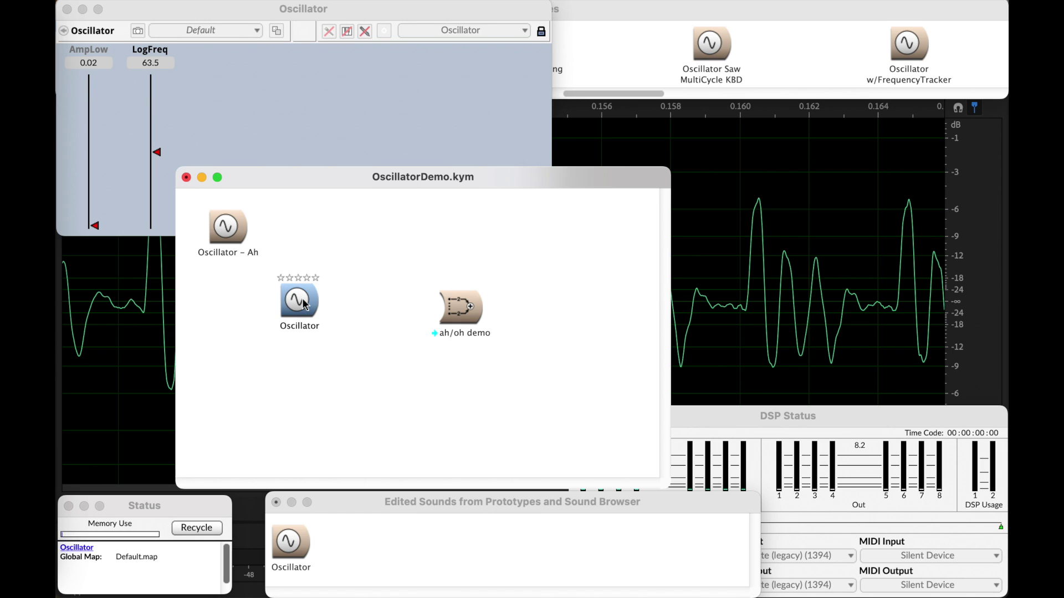
{"action": "key", "text": "super+l"}
{"action": "key", "text": "Right"}
{"action": "type", "text": "-"}
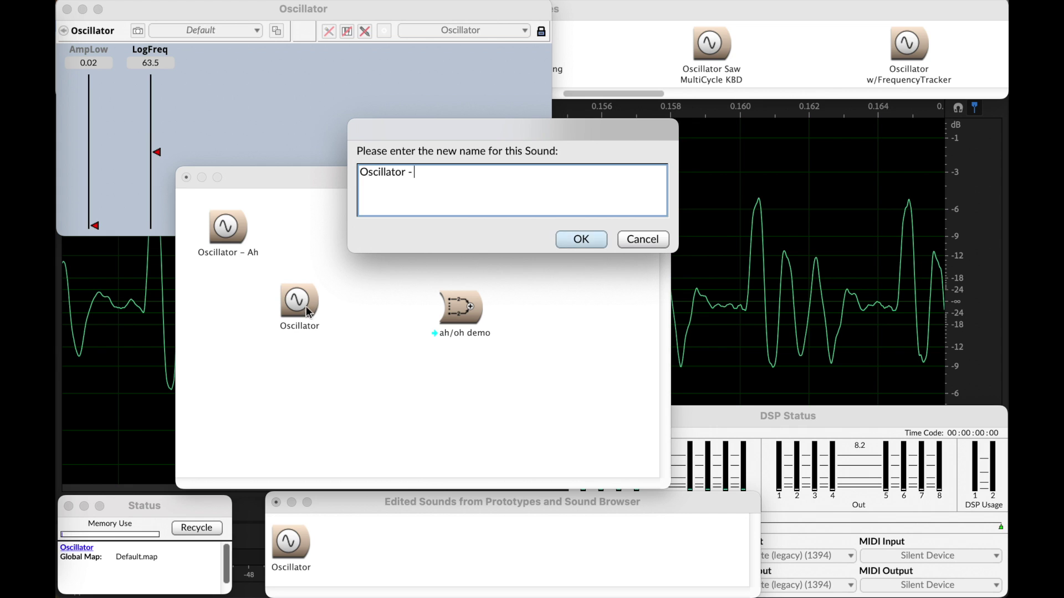
Switch to Adobe Audition and play all of PoemS-stanza1mono.aif
{"action": "left_click", "coordinate": [108, 360]}
{"action": "left_click", "coordinate": [137, 338]}
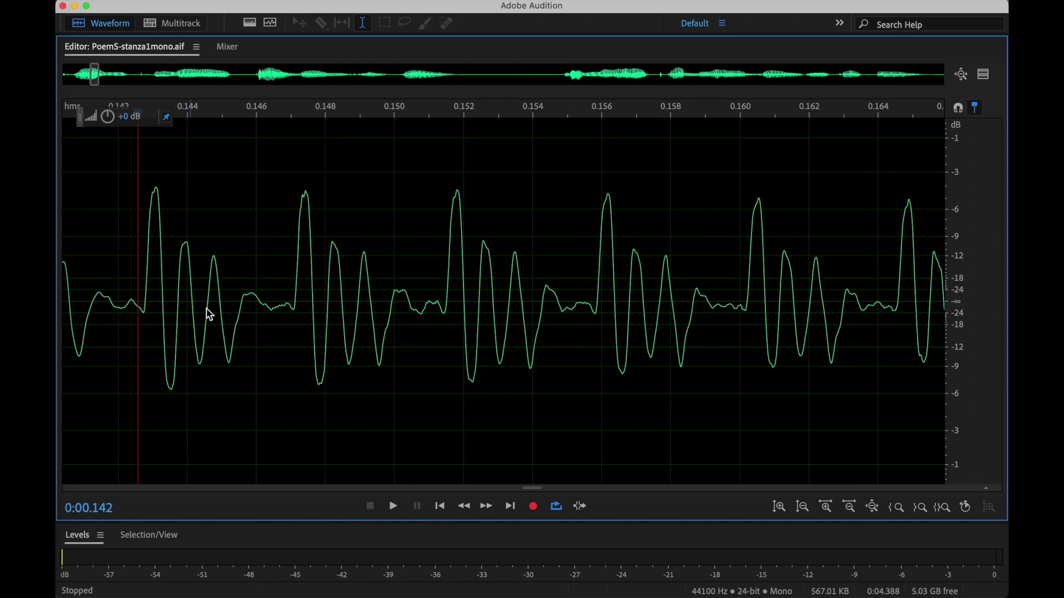
{"action": "double_click", "coordinate": [340, 235]}
{"action": "key", "text": "space"}
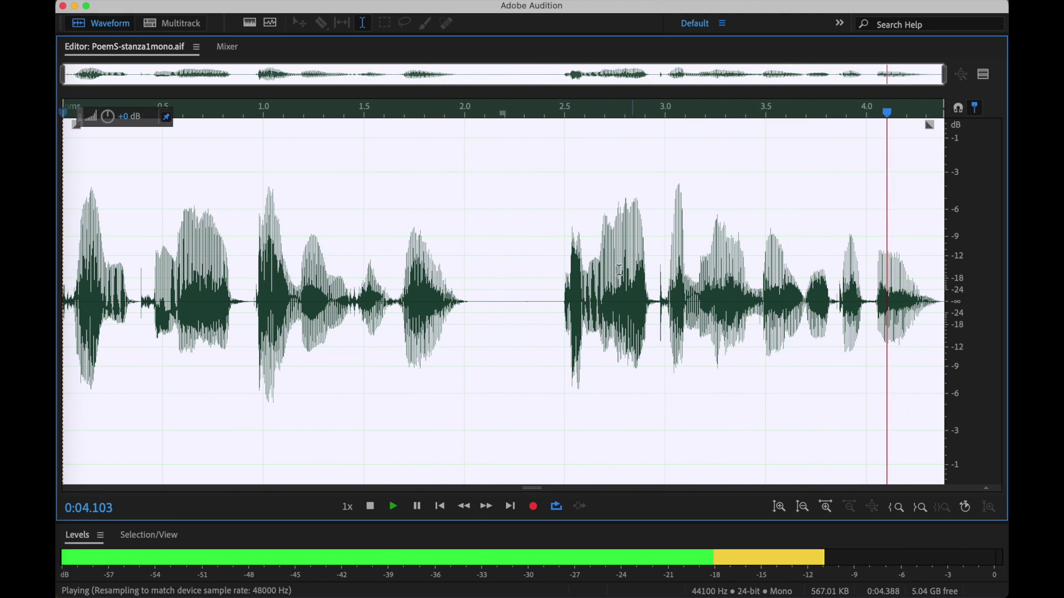
{"action": "key", "text": "space"}
Audition the vowel around 2.85 s in PoemS-stanza1mono.aif, looping a short stretch of several cycles
{"action": "scroll", "coordinate": [572, 276], "scroll_direction": "up", "scroll_amount": 8}
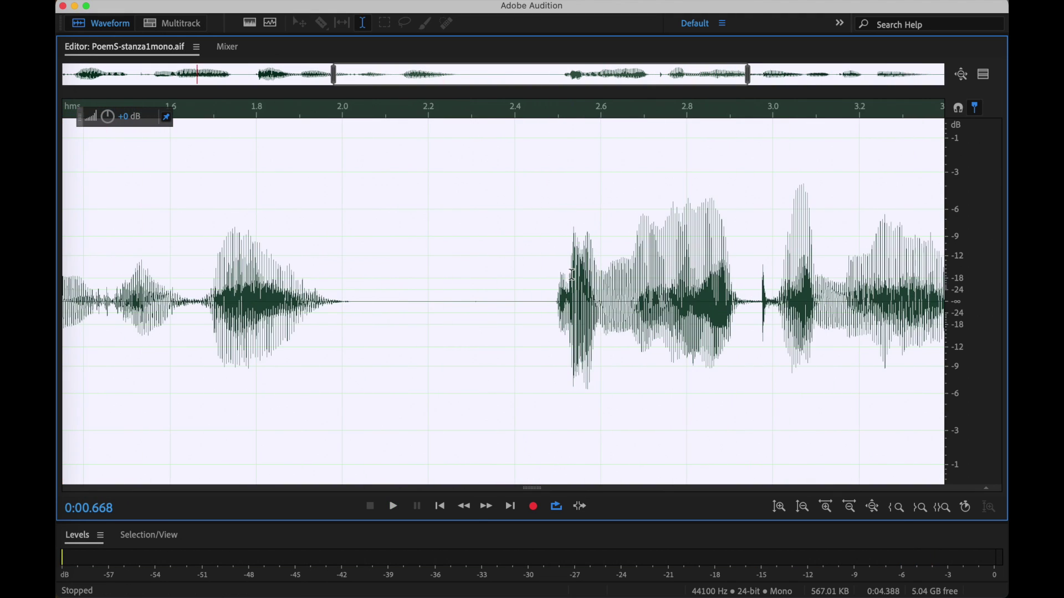
{"action": "scroll", "coordinate": [554, 269], "scroll_direction": "up", "scroll_amount": 2}
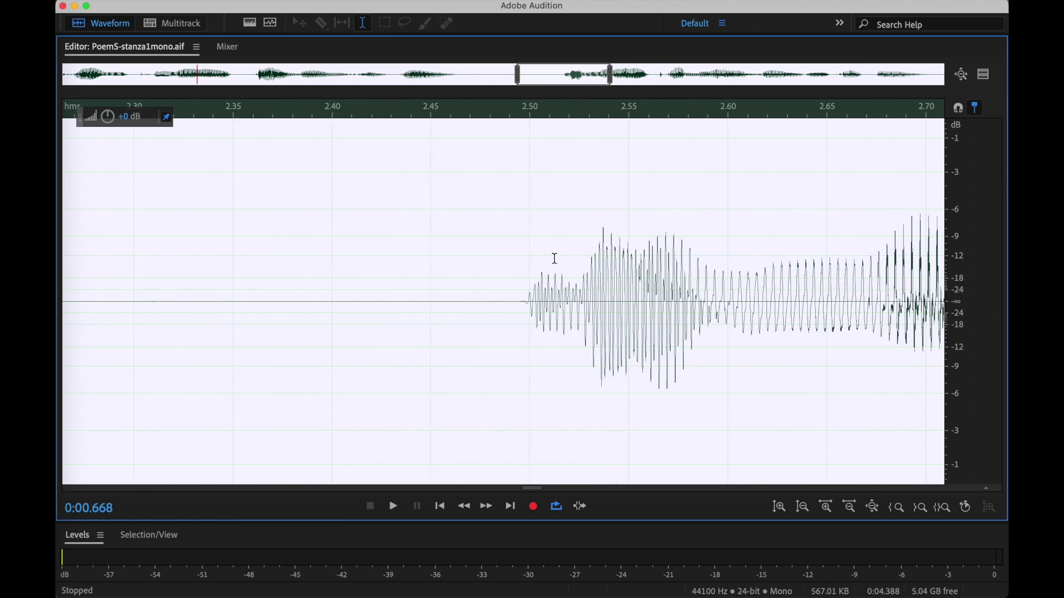
{"action": "left_click", "coordinate": [757, 281]}
{"action": "key", "text": "space"}
{"action": "key", "text": "space"}
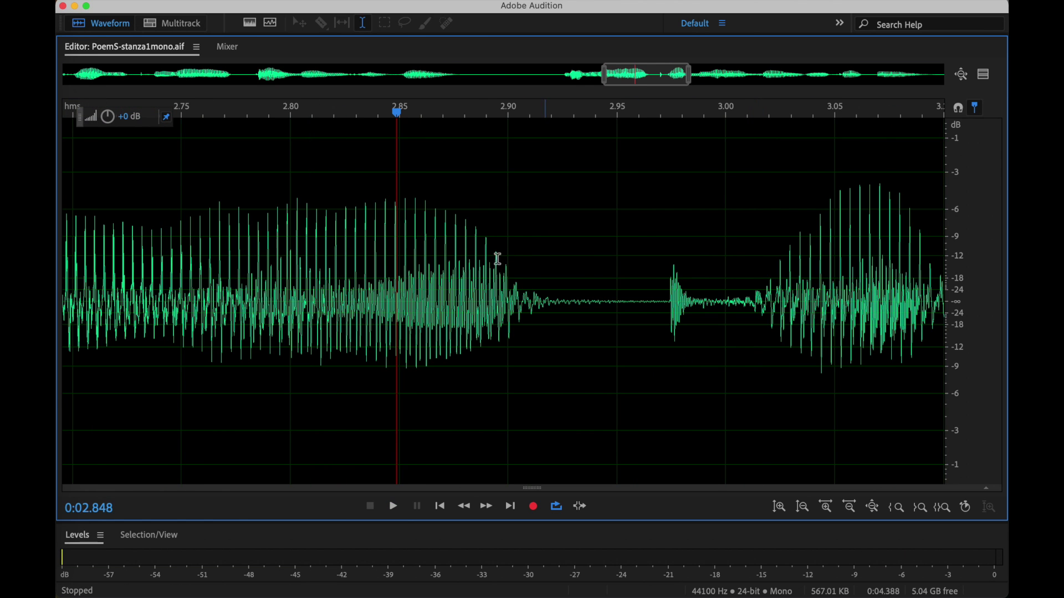
{"action": "scroll", "coordinate": [429, 277], "scroll_direction": "up", "scroll_amount": 2}
{"action": "left_click_drag", "start_coordinate": [432, 278], "coordinate": [363, 281]}
{"action": "key", "text": "space"}
{"action": "key", "text": "space"}
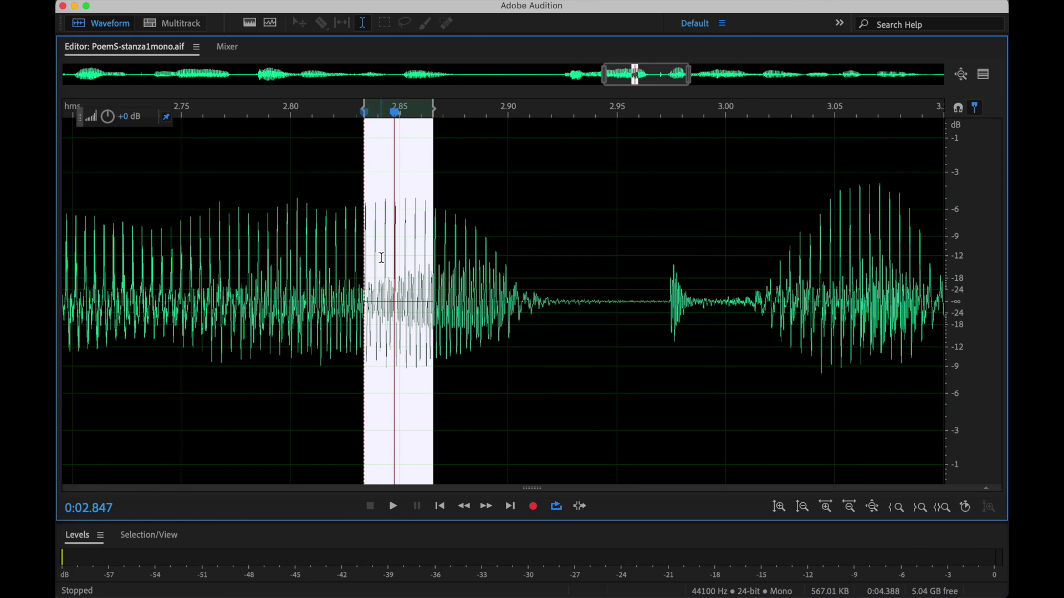
Select and audition one vowel cycle starting at about 2.843 s, then extend the selection's end to about 2.848 s
{"action": "scroll", "coordinate": [387, 270], "scroll_direction": "up", "scroll_amount": 2}
{"action": "scroll", "coordinate": [387, 270], "scroll_direction": "up", "scroll_amount": 6}
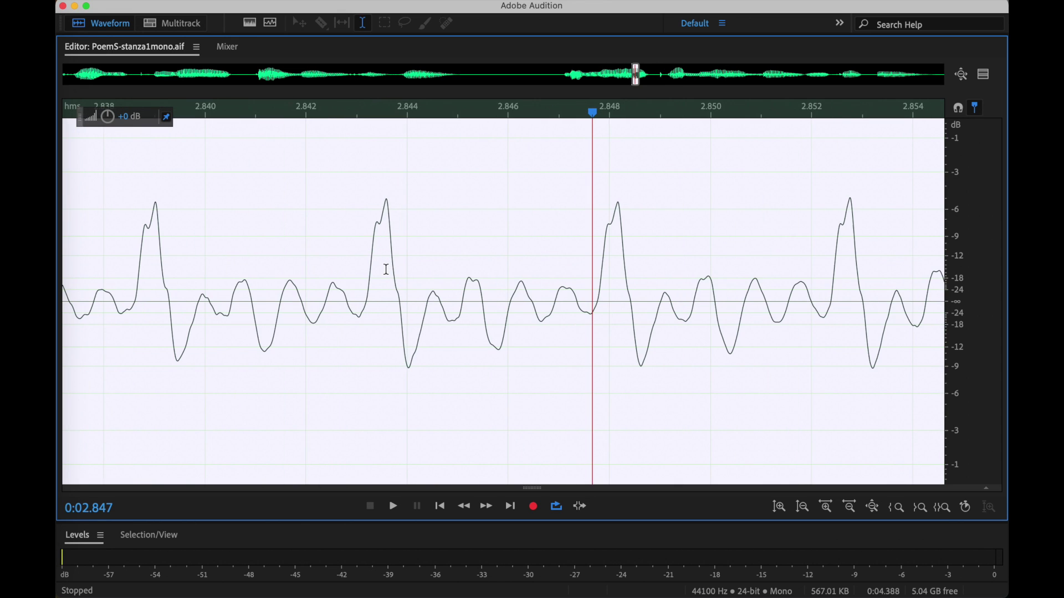
{"action": "scroll", "coordinate": [386, 270], "scroll_direction": "up", "scroll_amount": 1}
{"action": "left_click", "coordinate": [346, 250]}
{"action": "left_click_drag", "start_coordinate": [347, 251], "coordinate": [689, 253]}
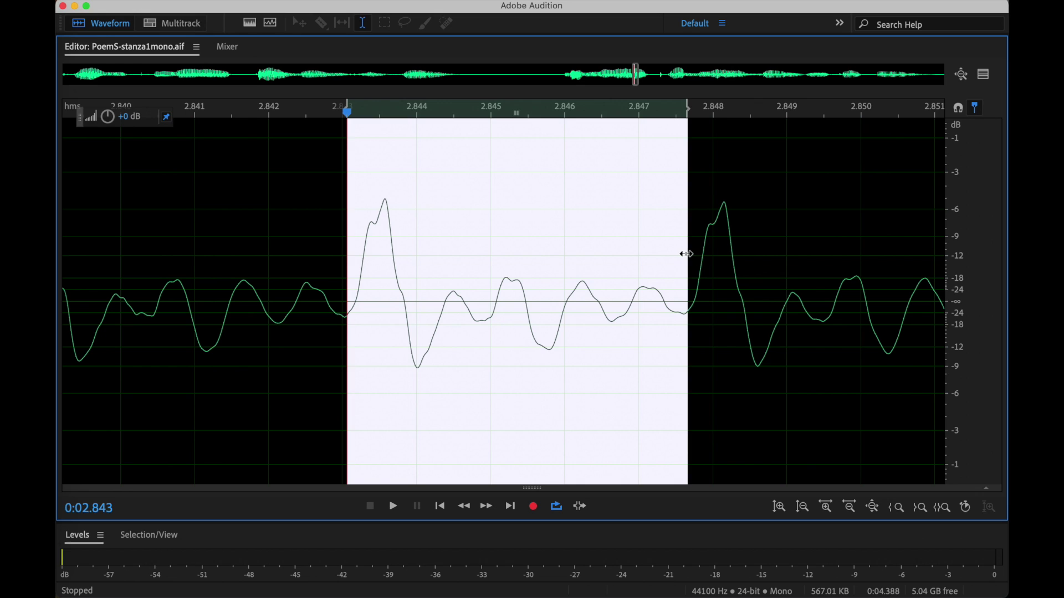
{"action": "key", "text": "space"}
{"action": "key", "text": "space"}
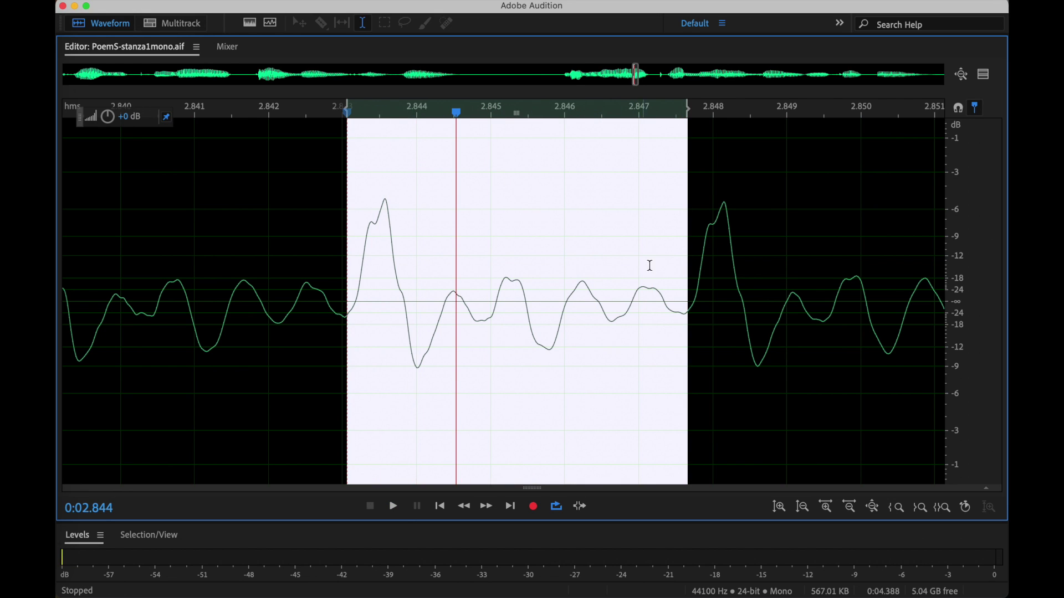
{"action": "left_click_drag", "start_coordinate": [689, 263], "coordinate": [723, 267]}
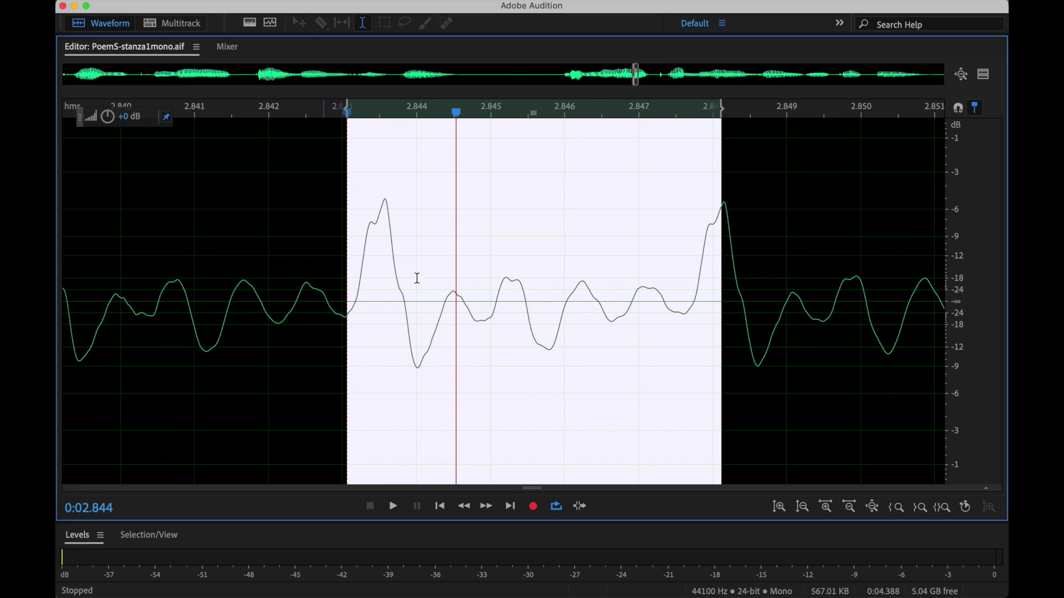
Copy the selected cycle and paste it into a new 44100 Hz, mono, 24-bit audio file
{"action": "key", "text": "super+c"}
{"action": "key", "text": "super+shift+n"}
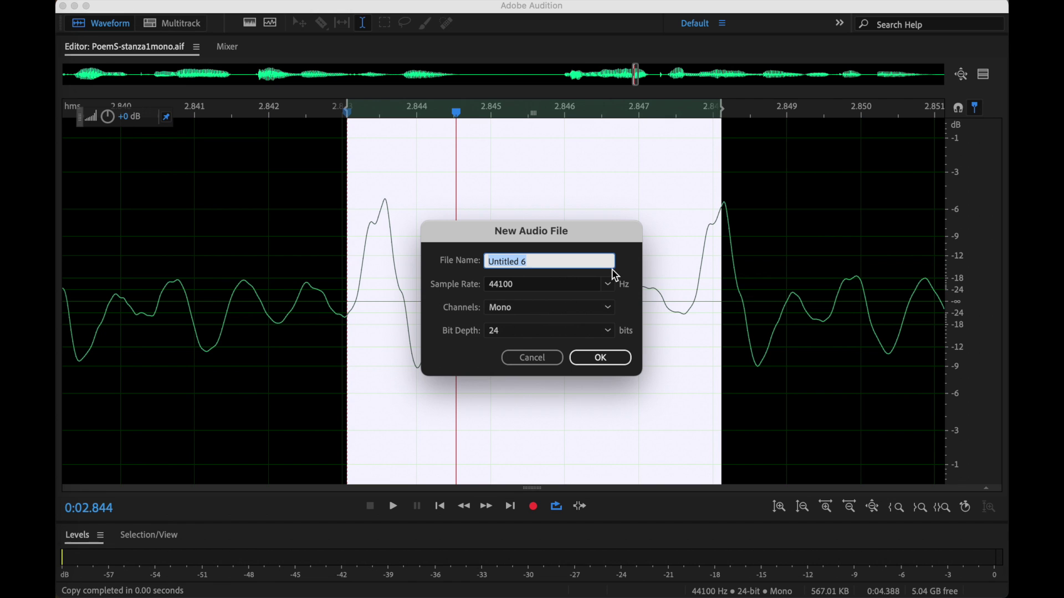
{"action": "key", "text": "Return"}
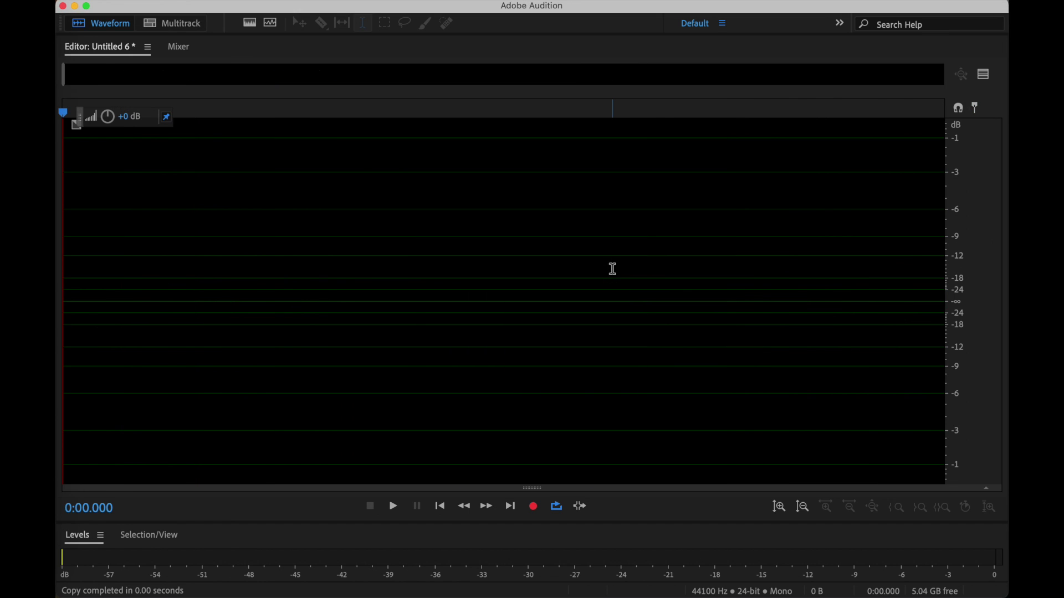
{"action": "key", "text": "super+v"}
Delete the few samples before the zero crossing at the start of the pasted cycle
{"action": "scroll", "coordinate": [89, 290], "scroll_direction": "up", "scroll_amount": 3}
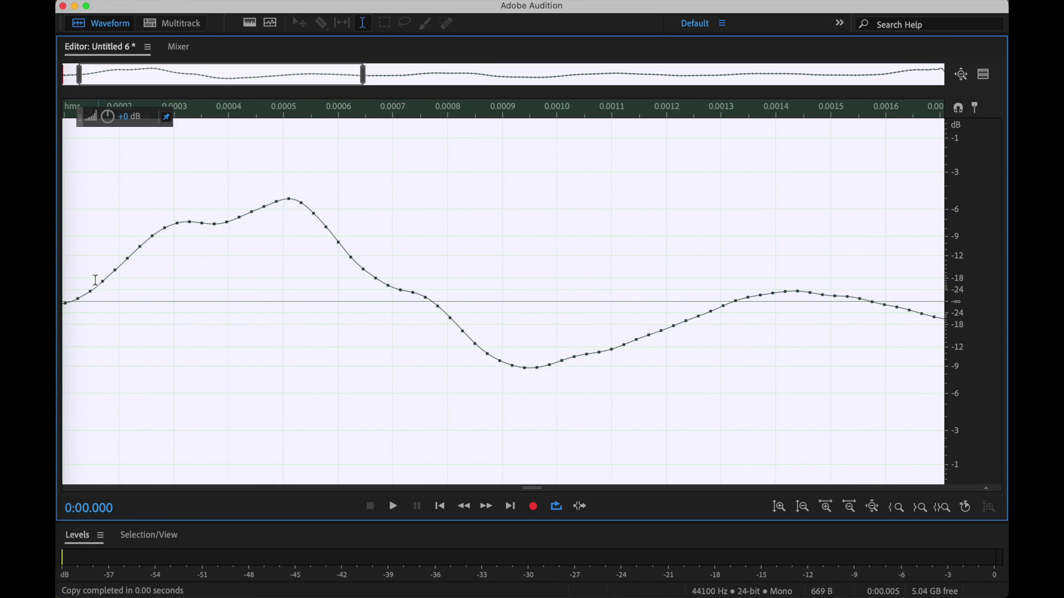
{"action": "scroll", "coordinate": [96, 281], "scroll_direction": "left", "scroll_amount": 2}
{"action": "left_click", "coordinate": [123, 313]}
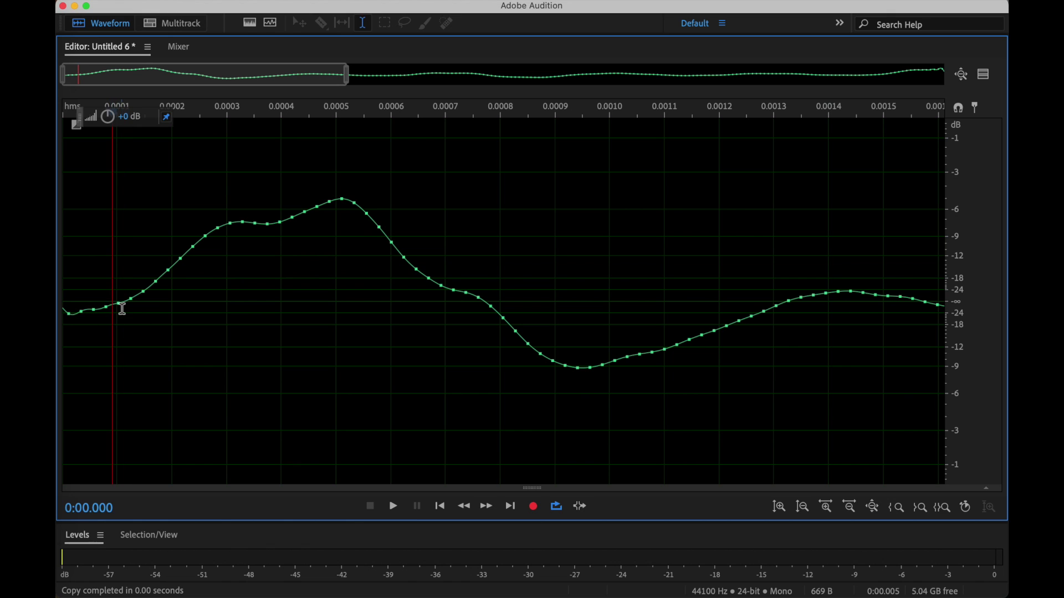
{"action": "left_click_drag", "start_coordinate": [109, 313], "coordinate": [63, 311]}
{"action": "key", "text": "Delete"}
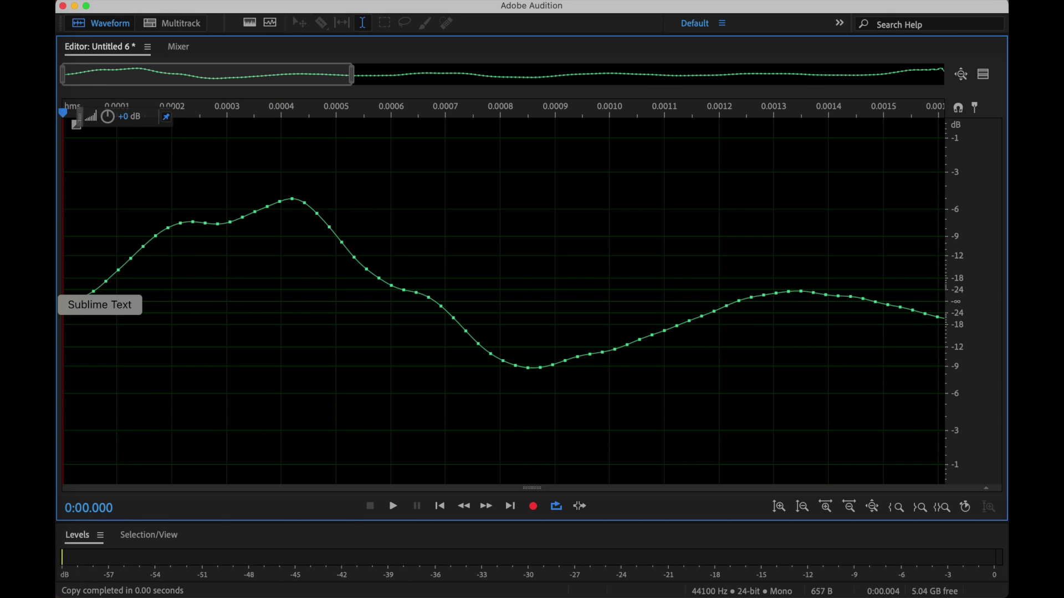
Silence the first sample at the start of the pasted cycle
{"action": "left_click_drag", "start_coordinate": [72, 306], "coordinate": [62, 305]}
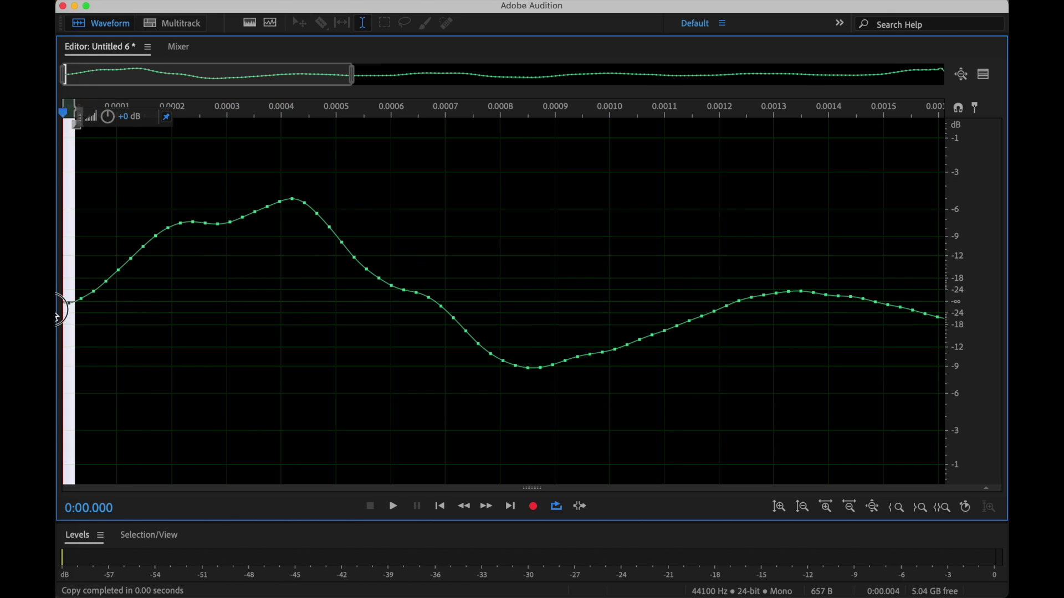
{"action": "left_click", "coordinate": [377, 1]}
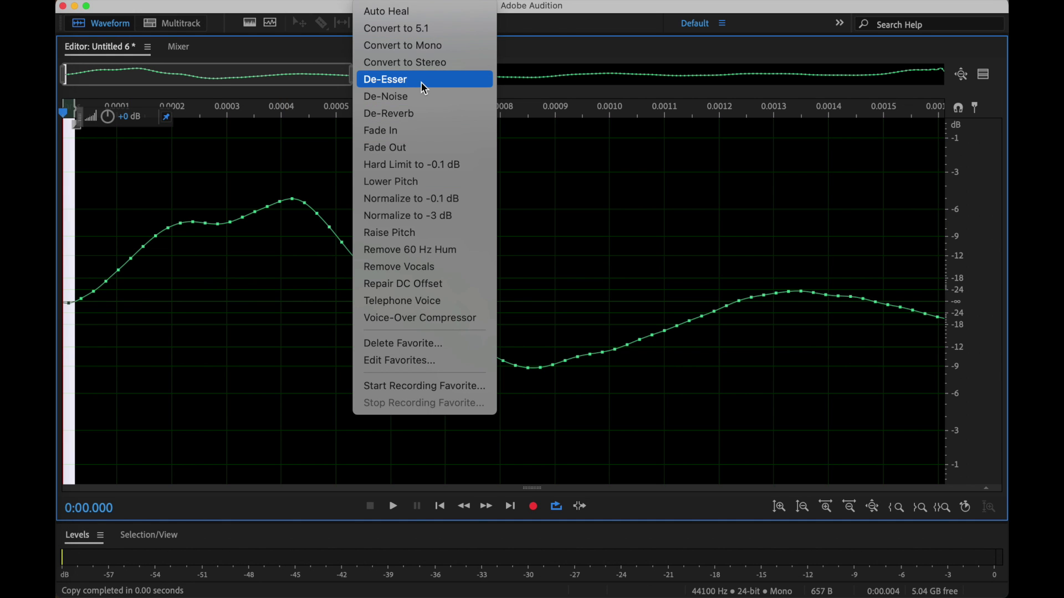
{"action": "mouse_move", "coordinate": [327, 1]}
{"action": "left_click", "coordinate": [375, 104]}
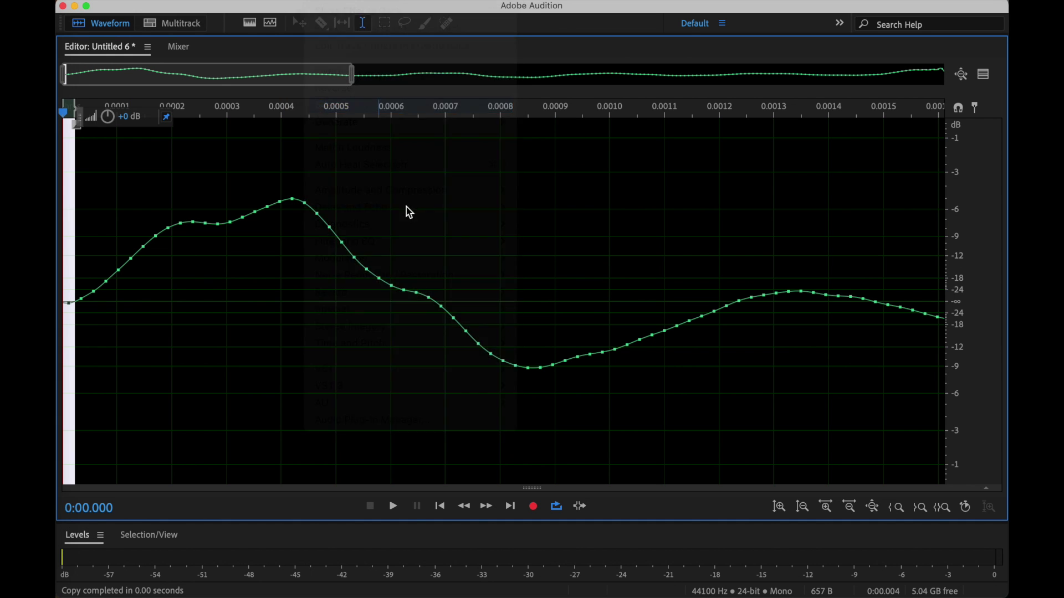
Delete the excess audio from the final zero crossing at about 0.0046 s to the end of the pasted cycle
{"action": "scroll", "coordinate": [986, 238], "scroll_direction": "down", "scroll_amount": 2}
{"action": "left_click", "coordinate": [903, 277]}
{"action": "double_click", "coordinate": [903, 299]}
{"action": "left_click", "coordinate": [897, 299]}
{"action": "left_click_drag", "start_coordinate": [879, 300], "coordinate": [1006, 299]}
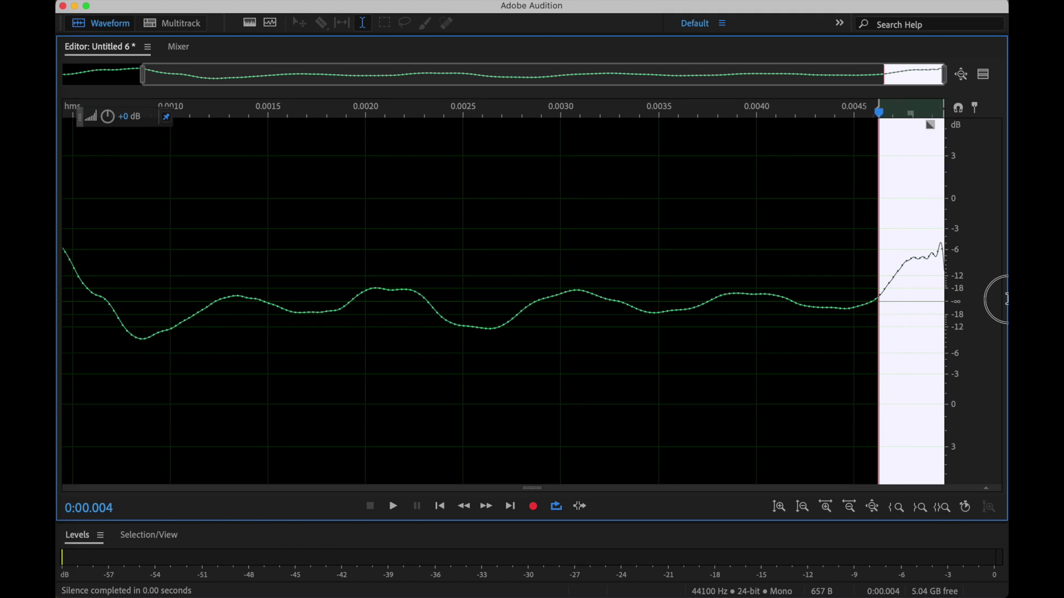
{"action": "scroll", "coordinate": [911, 288], "scroll_direction": "up", "scroll_amount": 1}
{"action": "scroll", "coordinate": [911, 289], "scroll_direction": "up", "scroll_amount": 1}
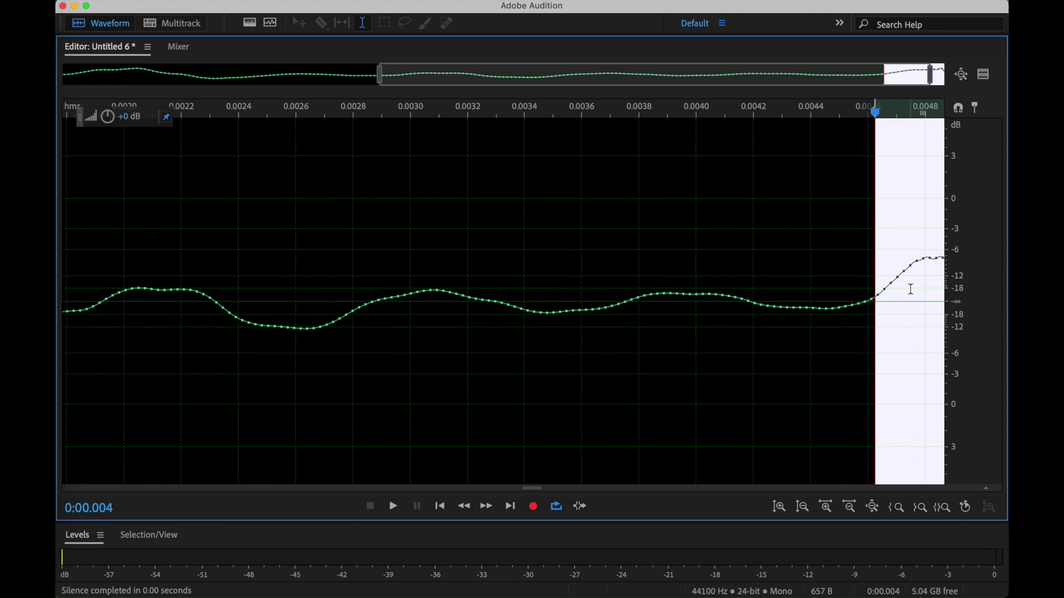
{"action": "scroll", "coordinate": [911, 289], "scroll_direction": "up", "scroll_amount": 2}
{"action": "left_click_drag", "start_coordinate": [869, 291], "coordinate": [1006, 304]}
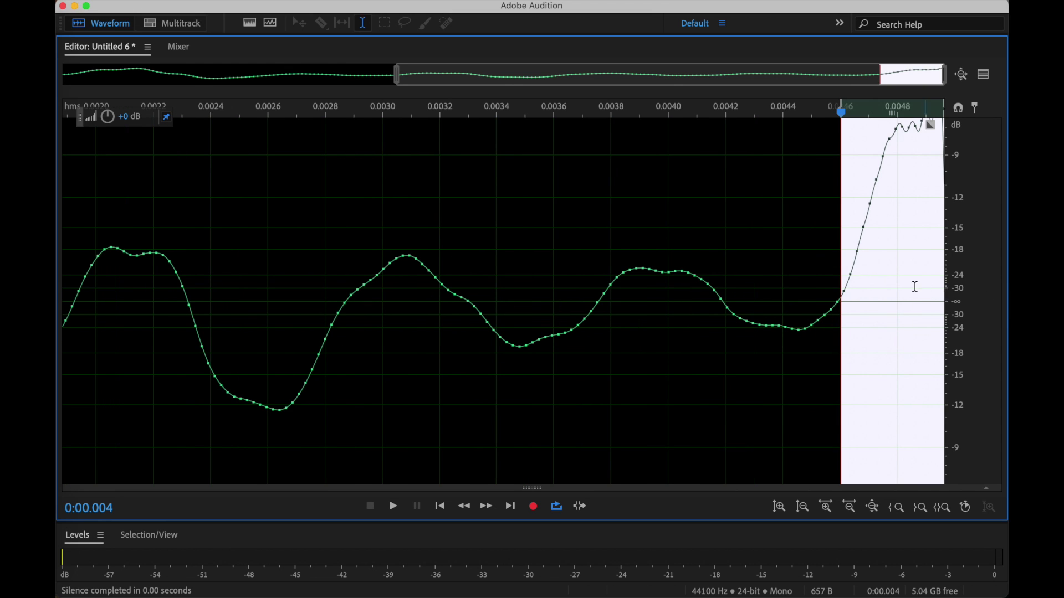
{"action": "key", "text": "Delete"}
Silence the last sample at the end of the trimmed cycle
{"action": "left_click_drag", "start_coordinate": [934, 276], "coordinate": [959, 280]}
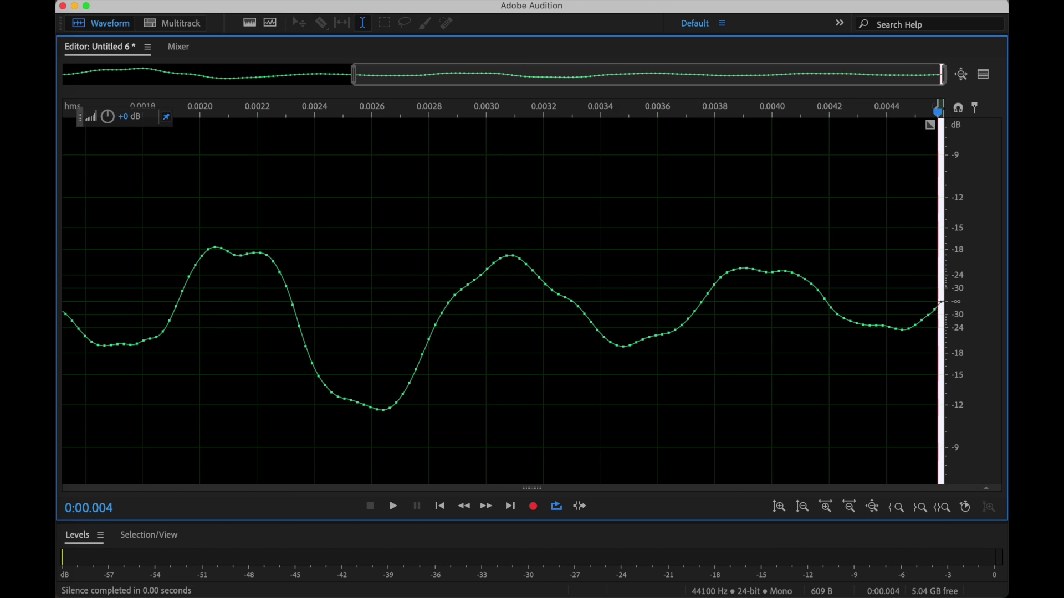
{"action": "left_click", "coordinate": [332, 0]}
{"action": "left_click", "coordinate": [372, 105]}
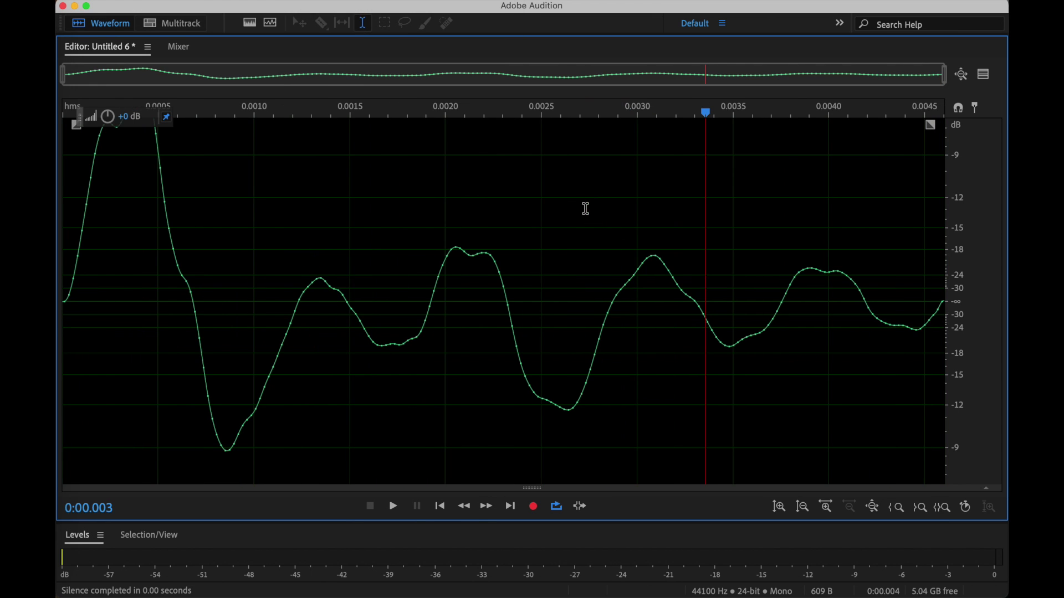
Play the entire trimmed cycle in a loop, then normalize it to -0.1 dB
{"action": "key", "text": "super+a"}
{"action": "key", "text": "space"}
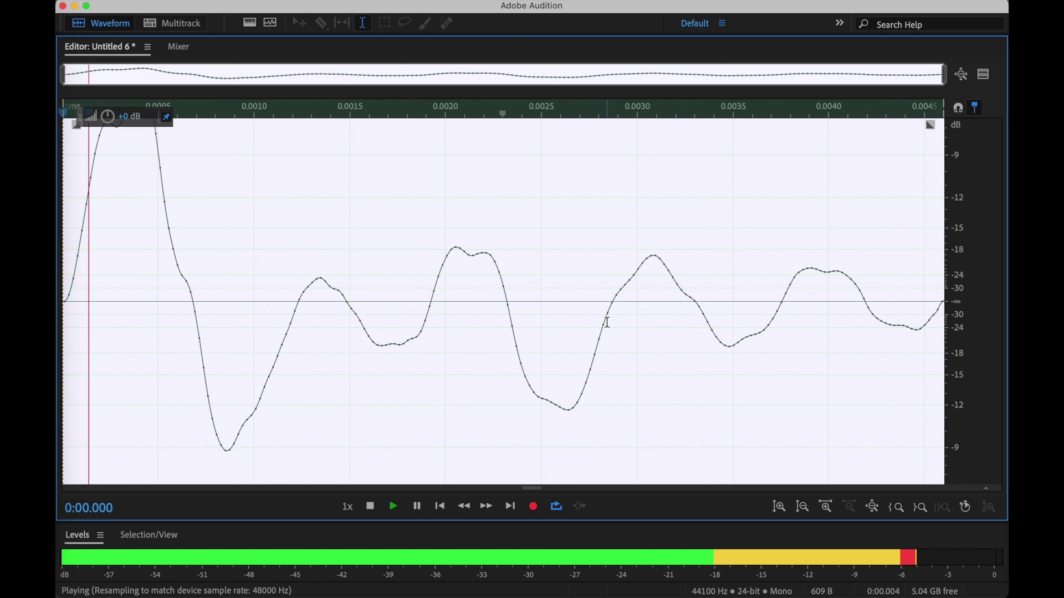
{"action": "key", "text": "space"}
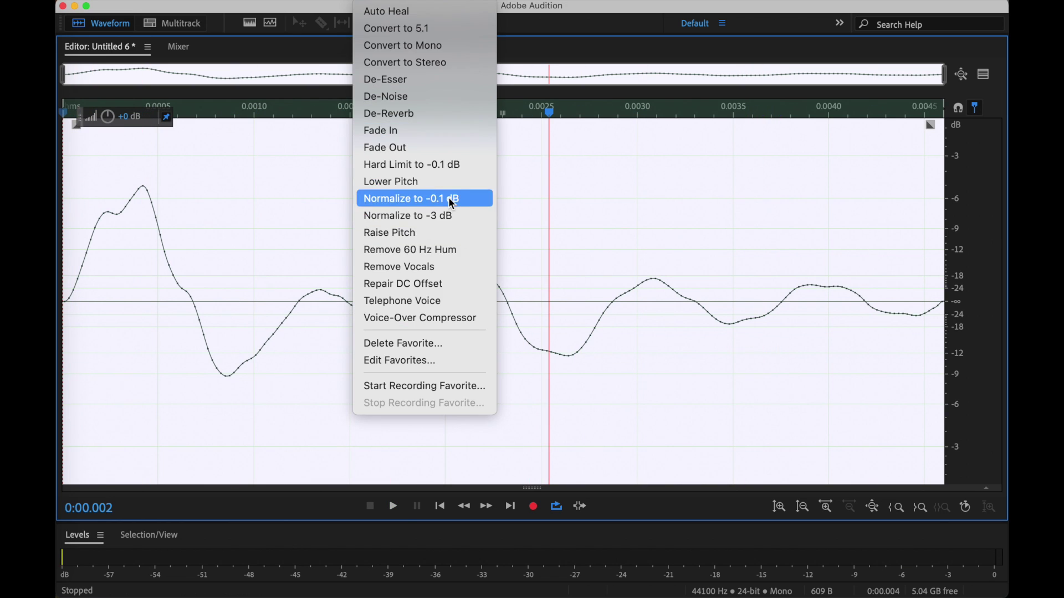
{"action": "left_click", "coordinate": [455, 199]}
Save the cycle as Oh.wav on the Desktop and close the open audio files
{"action": "key", "text": "super+shift+s"}
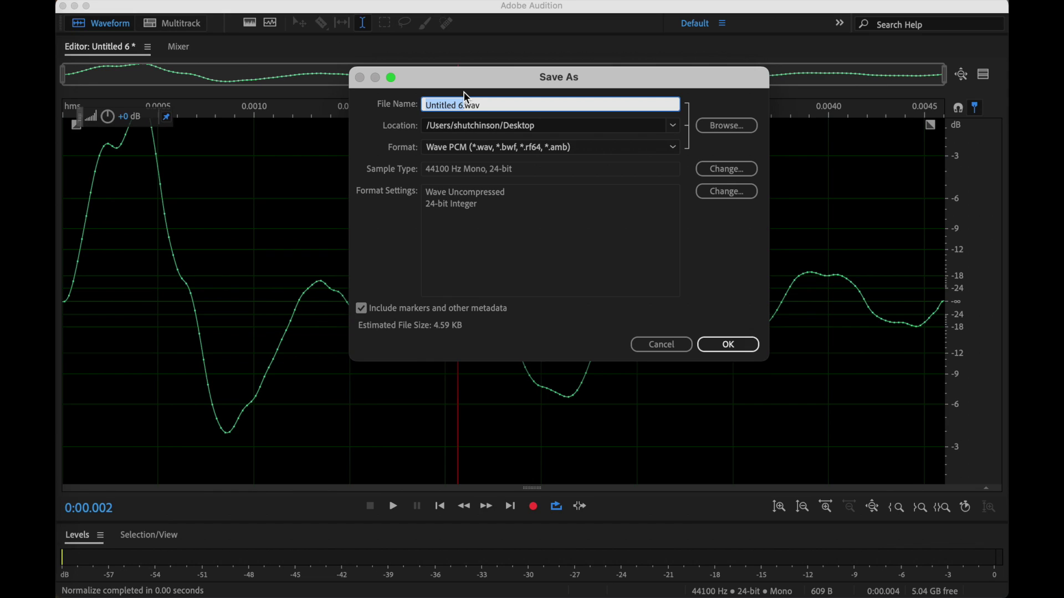
{"action": "type", "text": "Oh"}
{"action": "key", "text": "Return"}
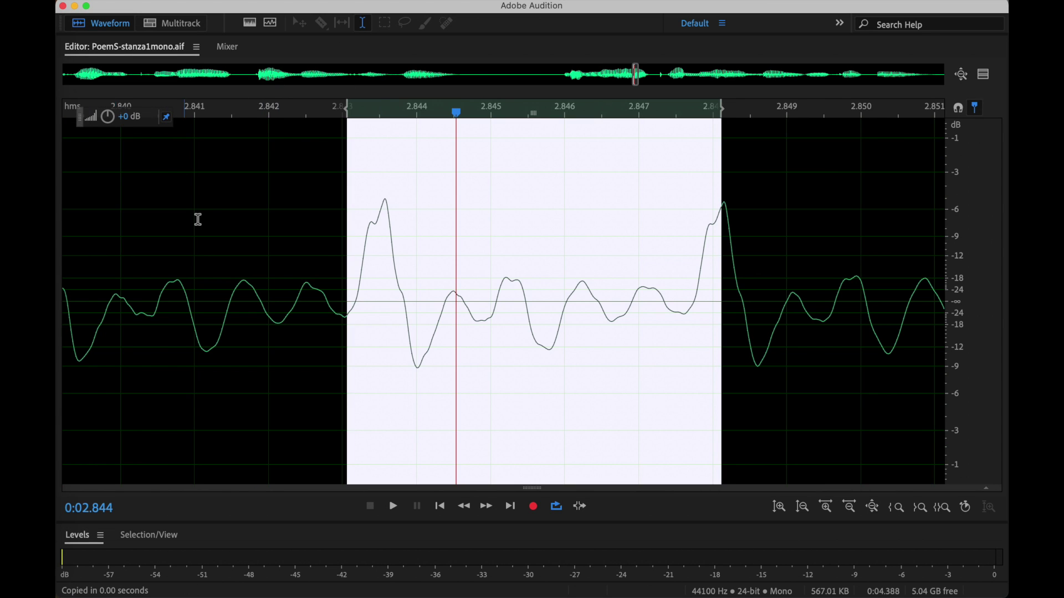
{"action": "key", "text": "super+w"}
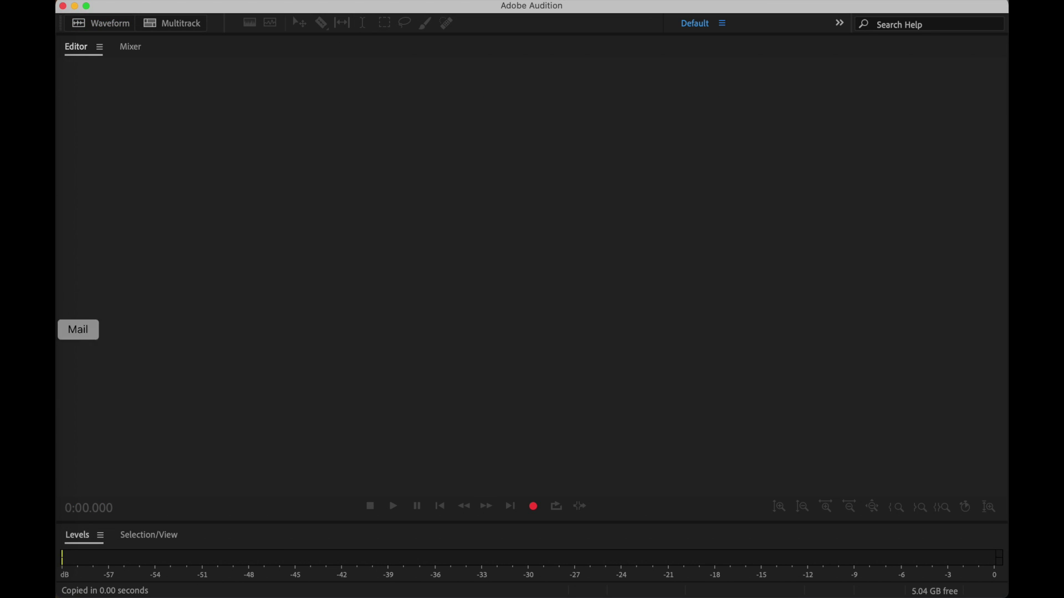
Switch to Kyma, accept the pending sound name, and open Oh.wav from the Desktop in the sample editor
{"action": "left_click", "coordinate": [57, 244]}
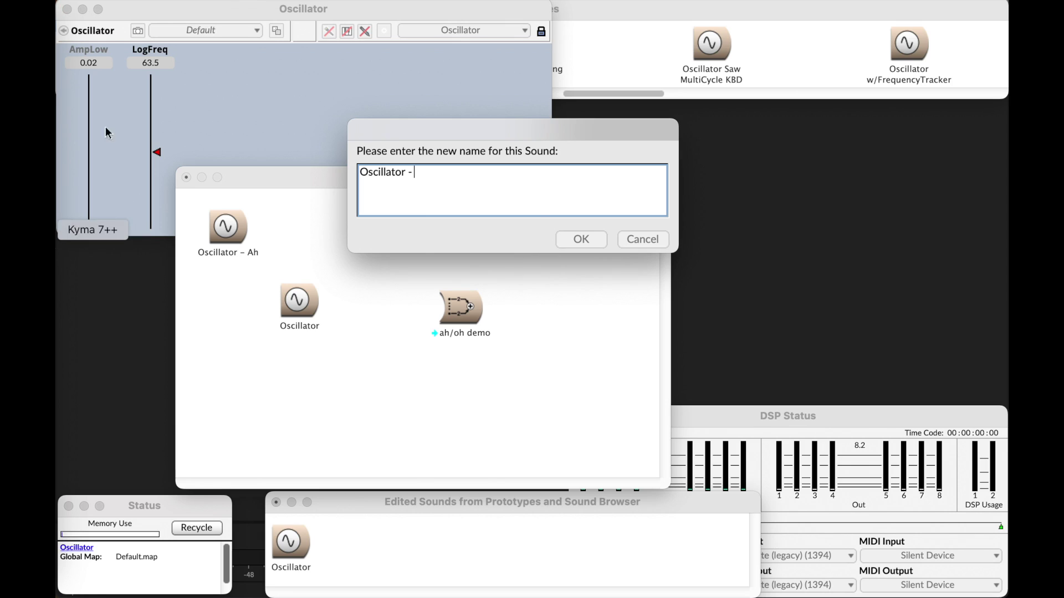
{"action": "left_click", "coordinate": [579, 238]}
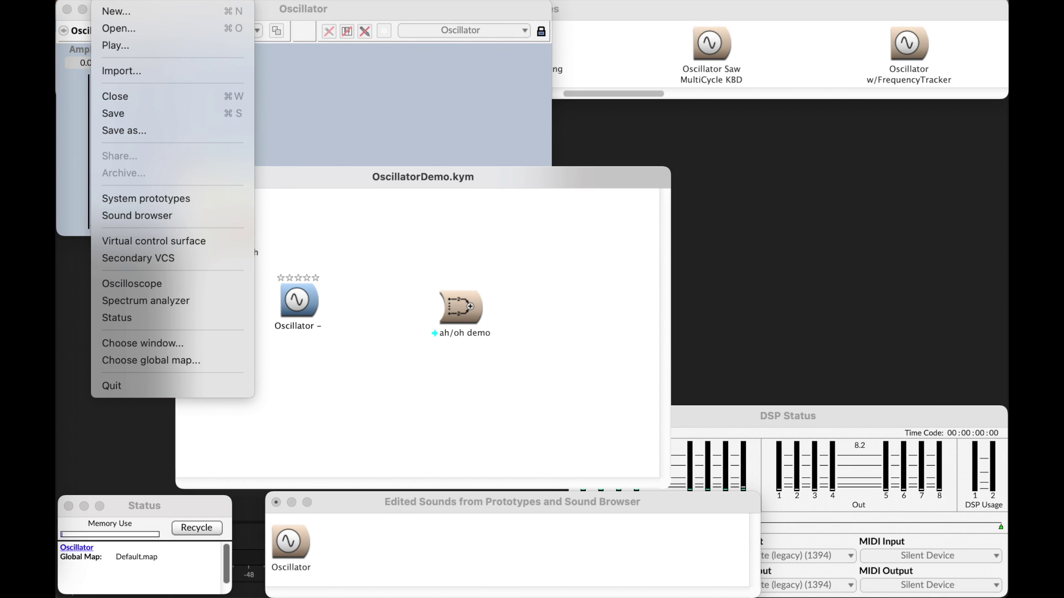
{"action": "left_click", "coordinate": [111, 29]}
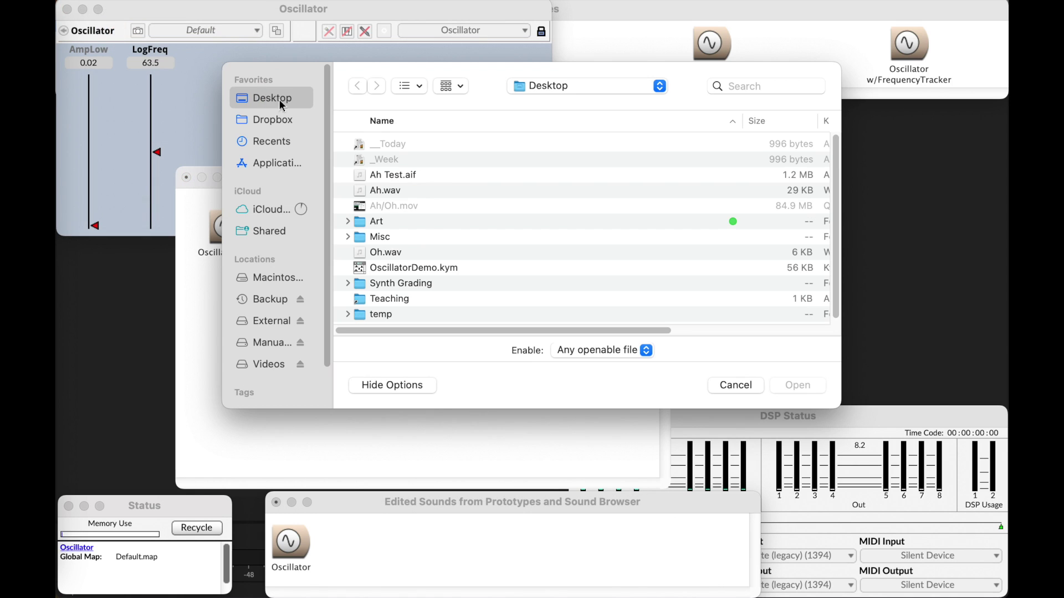
{"action": "double_click", "coordinate": [403, 252]}
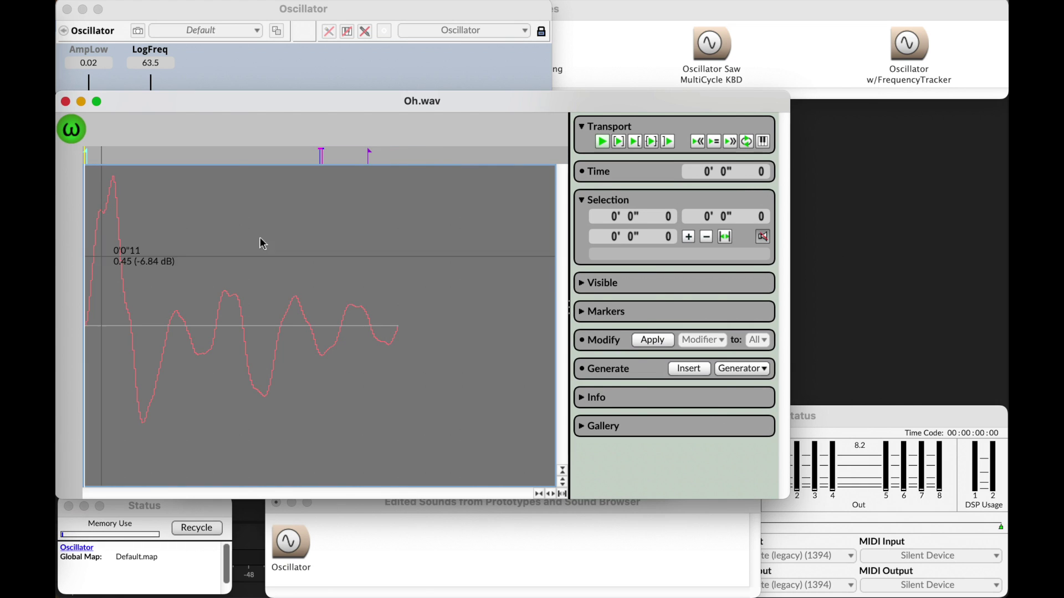
Change the duration of the whole Oh.wav waveform to 4096 samples and play it
{"action": "left_click", "coordinate": [488, 271]}
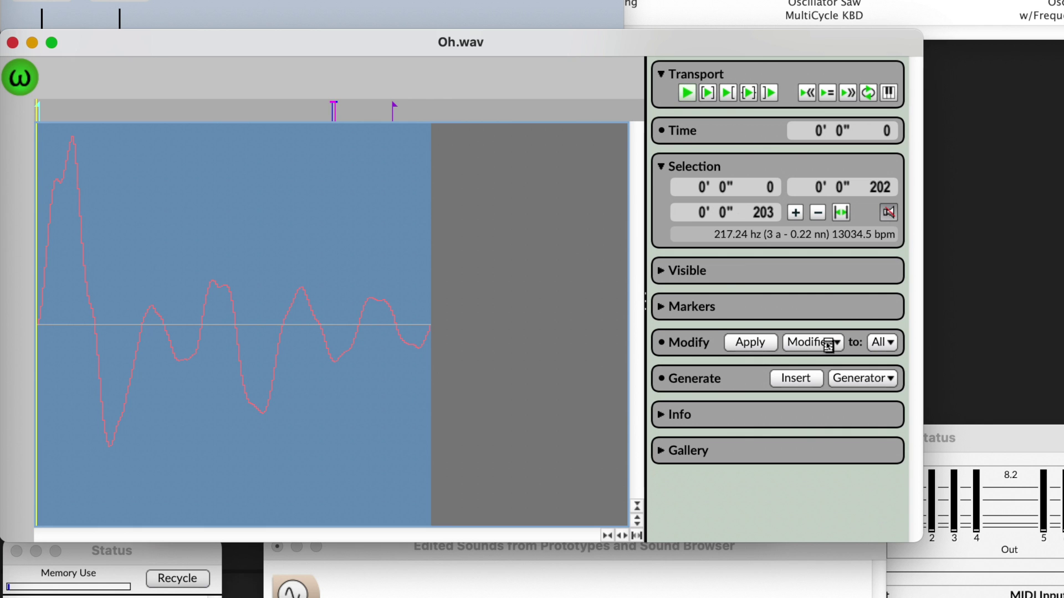
{"action": "left_click", "coordinate": [828, 345]}
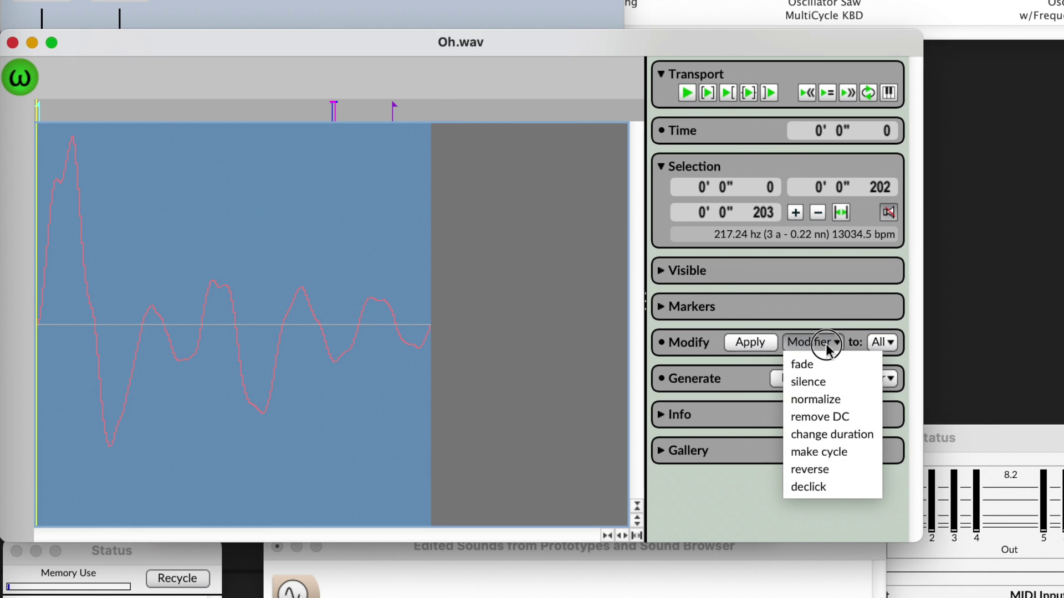
{"action": "left_click", "coordinate": [855, 436]}
{"action": "left_click", "coordinate": [714, 362]}
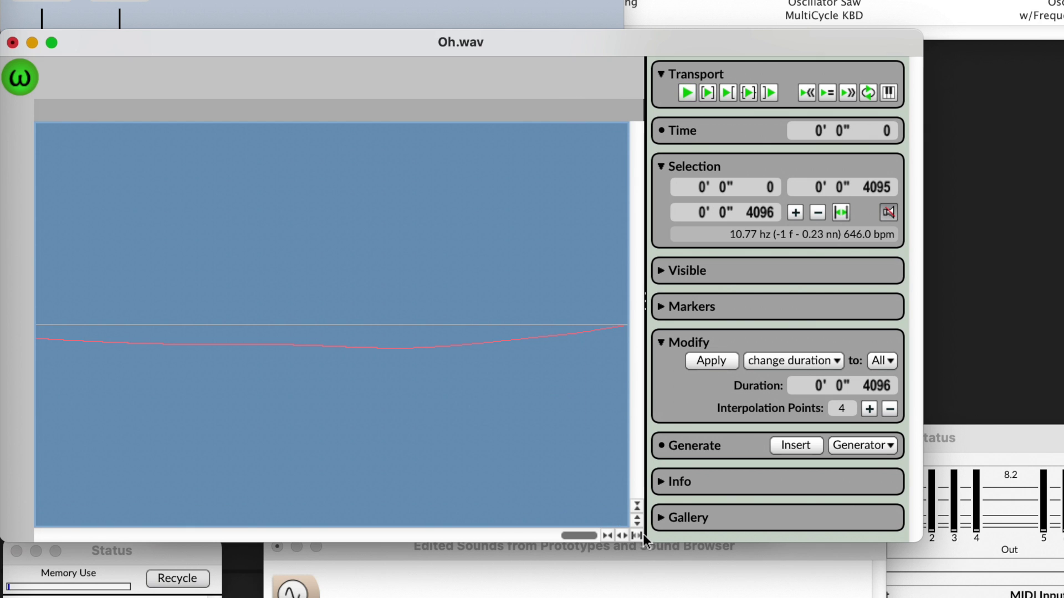
{"action": "left_click", "coordinate": [638, 535]}
{"action": "key", "text": "space"}
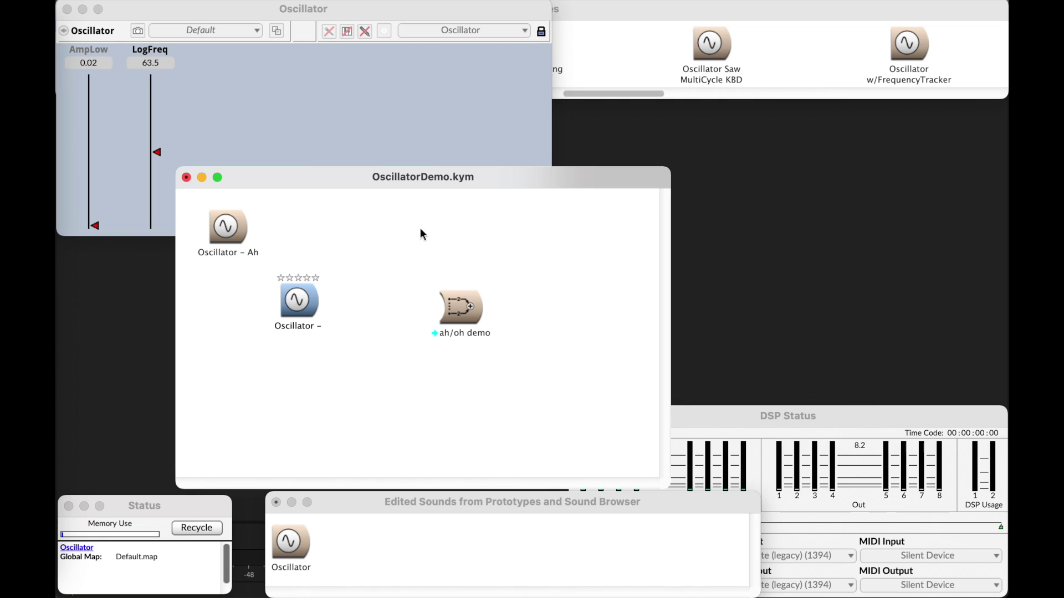
Rename the unfinished "Oscillator -" sound as "Oscillator - Oh"
{"action": "left_click", "coordinate": [500, 247]}
{"action": "left_click", "coordinate": [298, 305]}
{"action": "key", "text": "Return"}
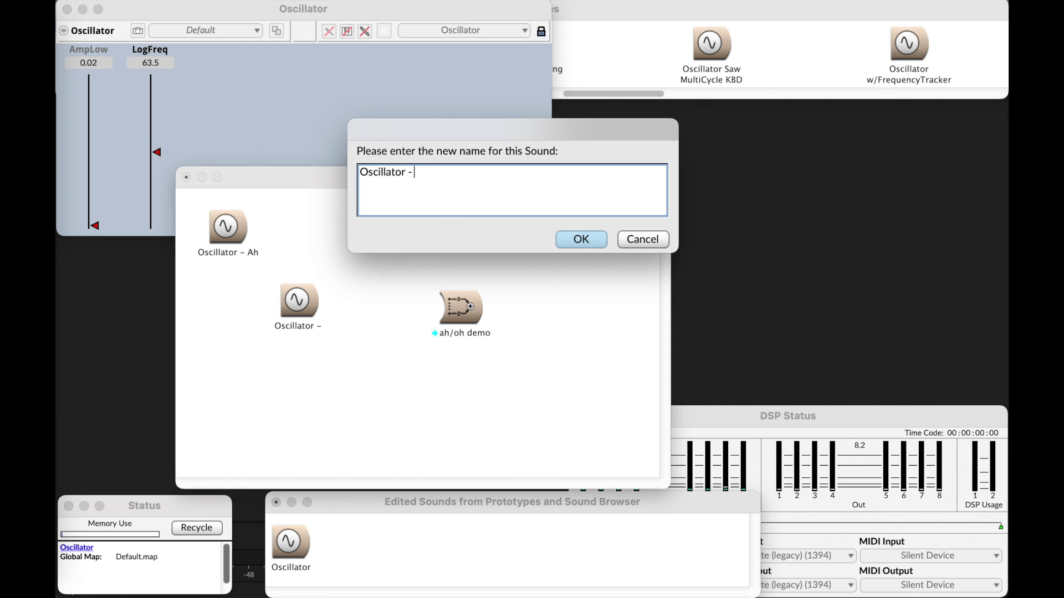
{"action": "type", "text": "Oh"}
{"action": "key", "text": "Return"}
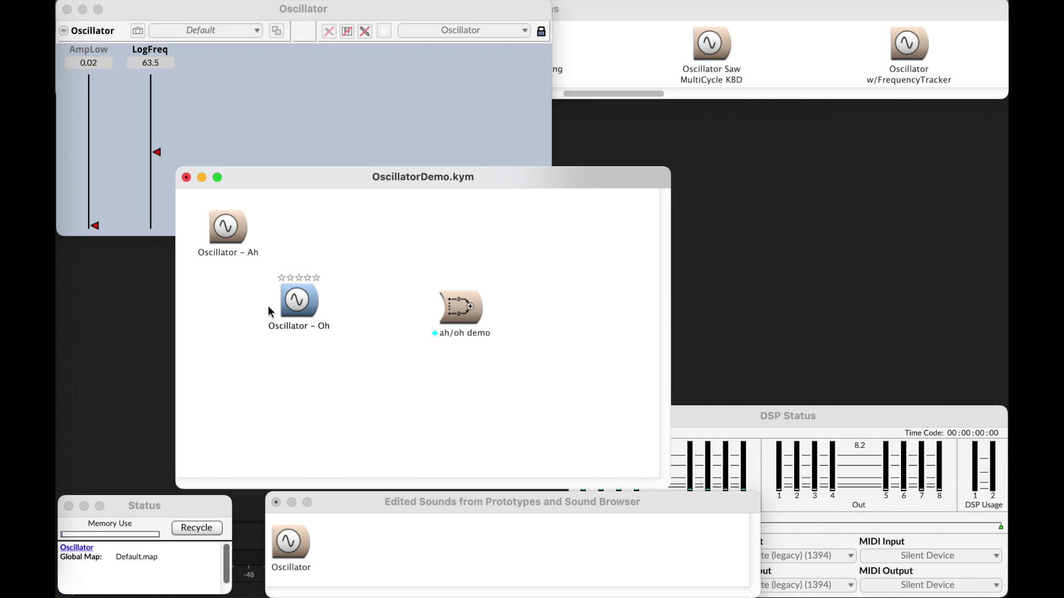
Open Oscillator - Oh for editing and set its Wavetable to Oh.wav
{"action": "double_click", "coordinate": [298, 304]}
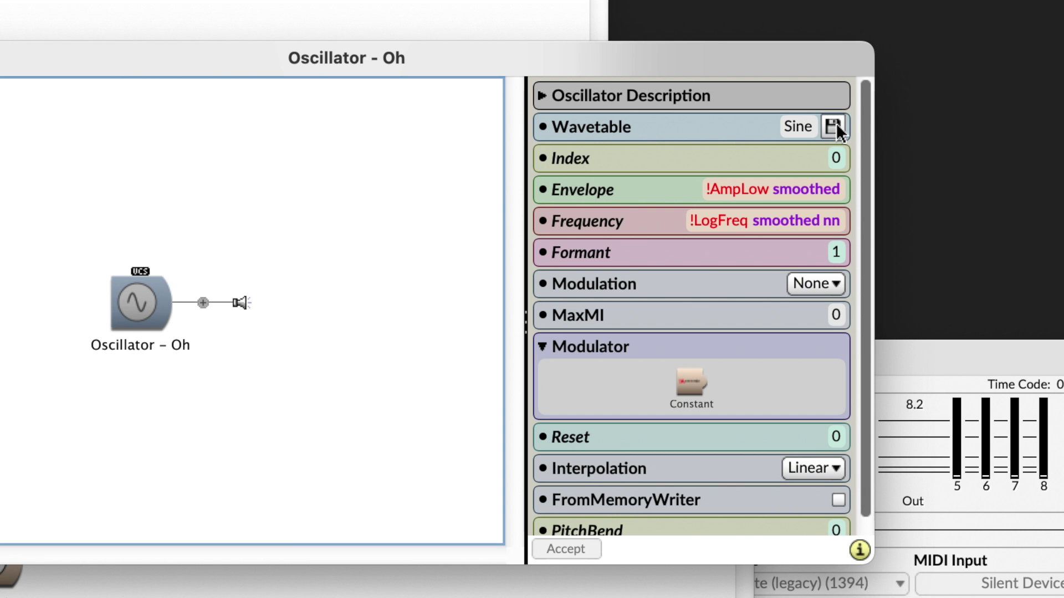
{"action": "left_click", "coordinate": [810, 274]}
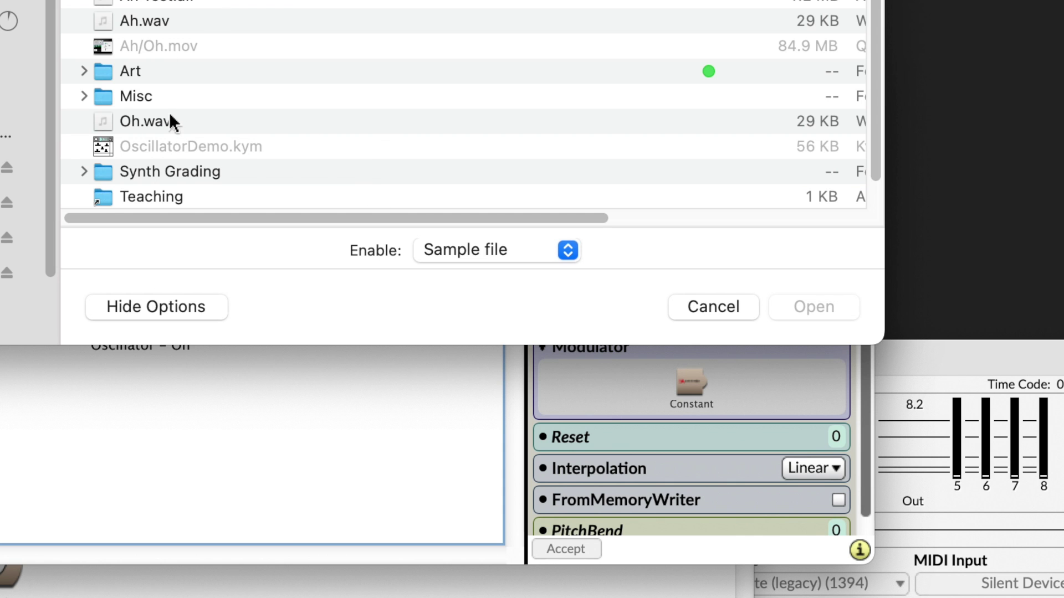
{"action": "left_click", "coordinate": [165, 125]}
{"action": "left_click", "coordinate": [851, 306]}
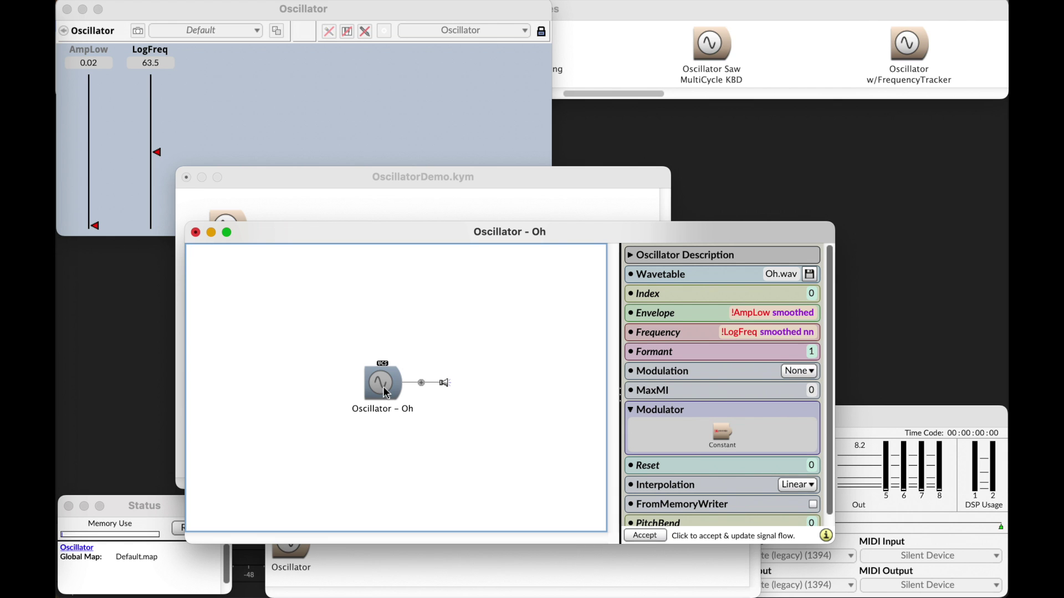
Play Oscillator - Oh, then close its control surface and editor, keeping the wavetable change
{"action": "key", "text": "super+p"}
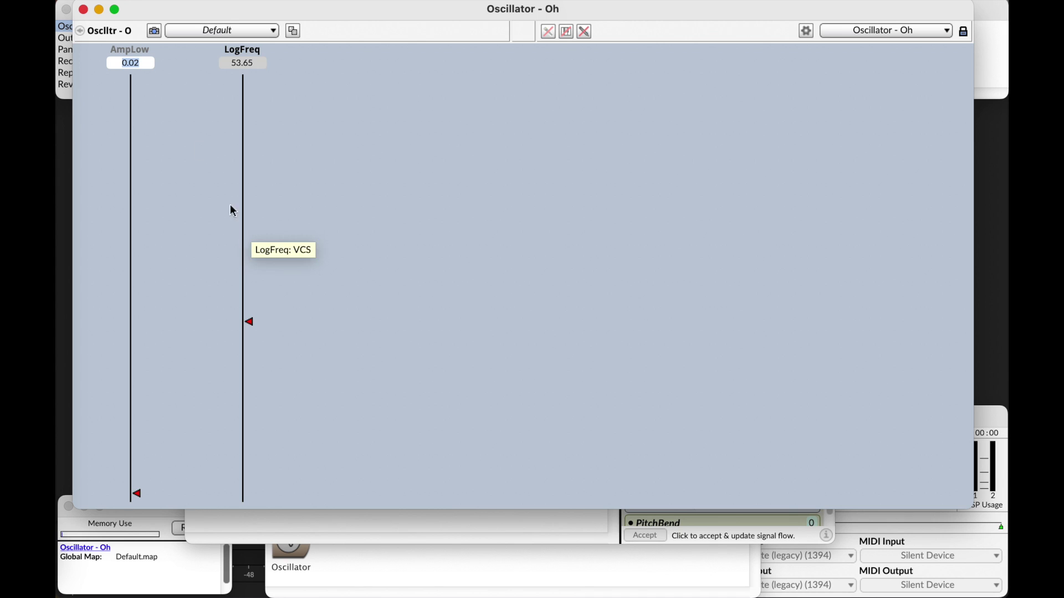
{"action": "left_click", "coordinate": [85, 10]}
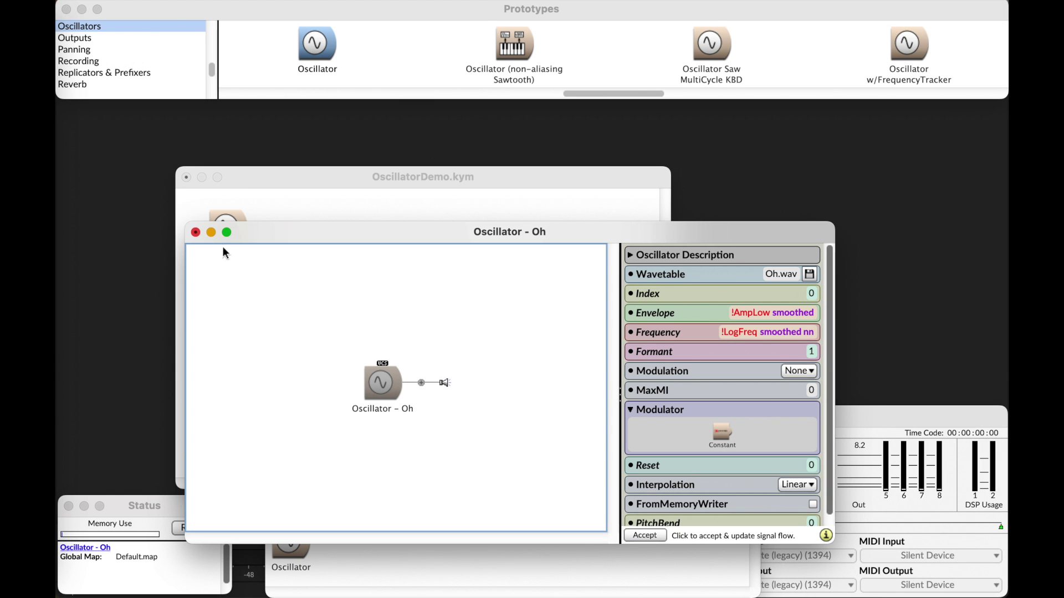
{"action": "left_click", "coordinate": [198, 234]}
{"action": "key", "text": "Return"}
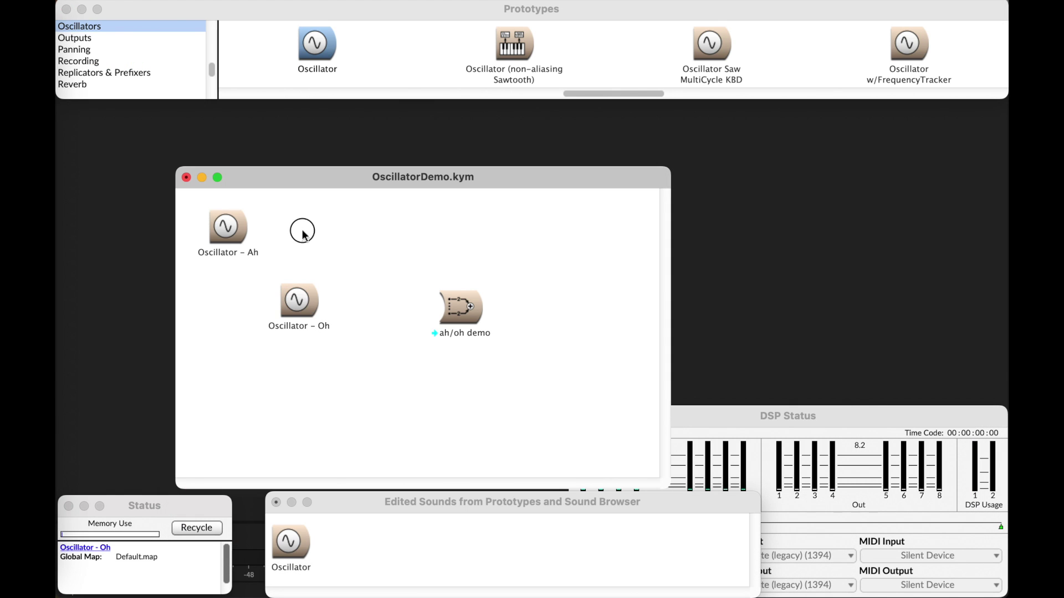
Play Oscillator - Ah and Oscillator - Oh in turn to compare them, setting the Oh sound's LogFreq to about 52
{"action": "key", "text": "ctrl+space"}
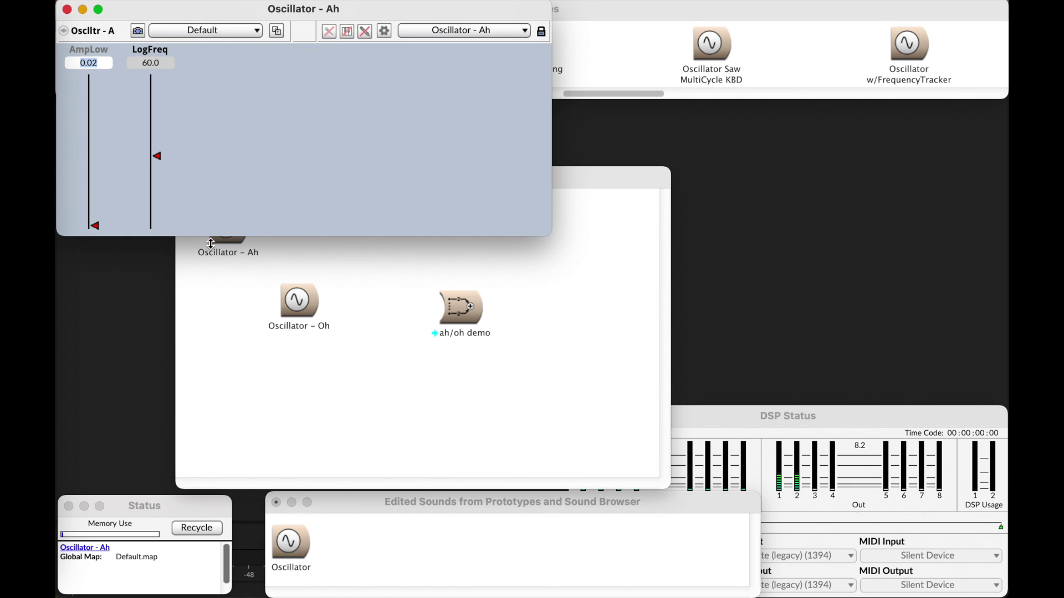
{"action": "left_click", "coordinate": [294, 305]}
{"action": "key", "text": "ctrl+space"}
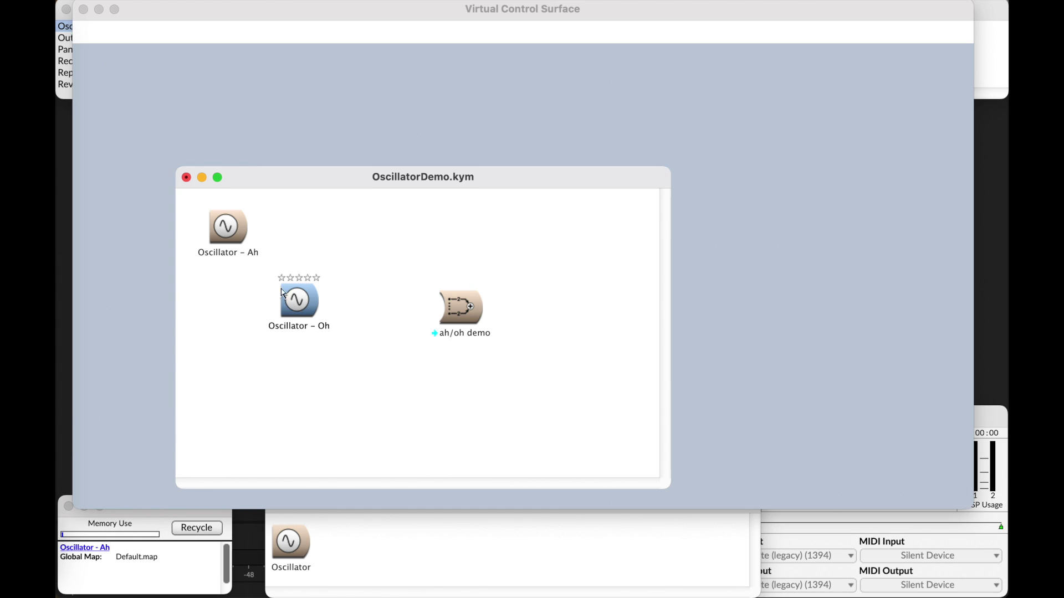
{"action": "left_click_drag", "start_coordinate": [246, 316], "coordinate": [251, 331]}
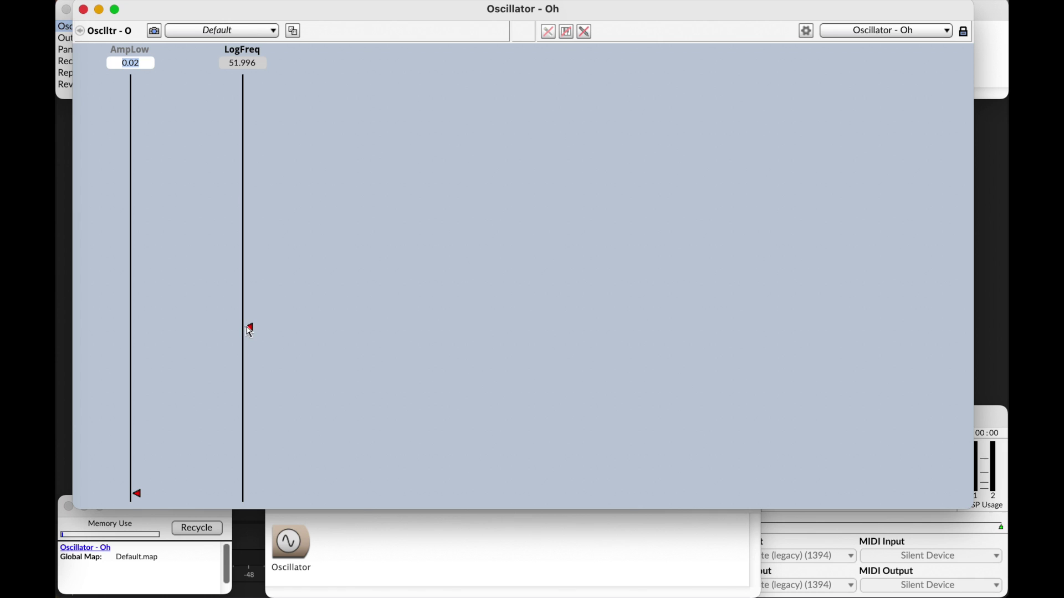
{"action": "left_click", "coordinate": [83, 9]}
Play Oscillator - Ah again for comparison with its LogFreq at about 62.5
{"action": "left_click", "coordinate": [248, 228]}
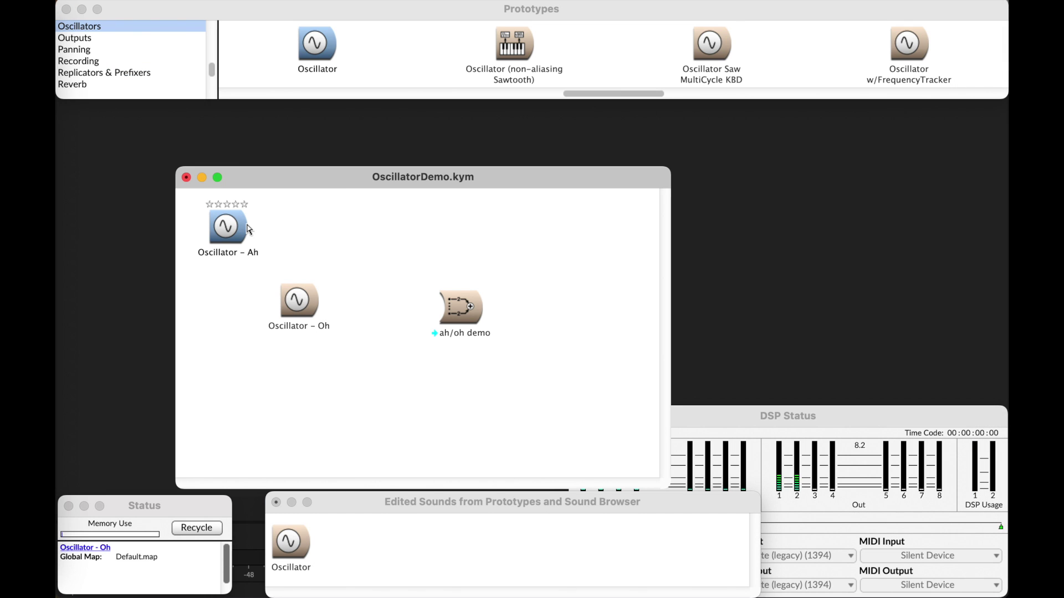
{"action": "key", "text": "ctrl+space"}
{"action": "mouse_move", "coordinate": [149, 151]}
{"action": "left_mouse_down"}
{"action": "mouse_move", "coordinate": [153, 174]}
{"action": "mouse_move", "coordinate": [154, 157]}
{"action": "left_mouse_up"}
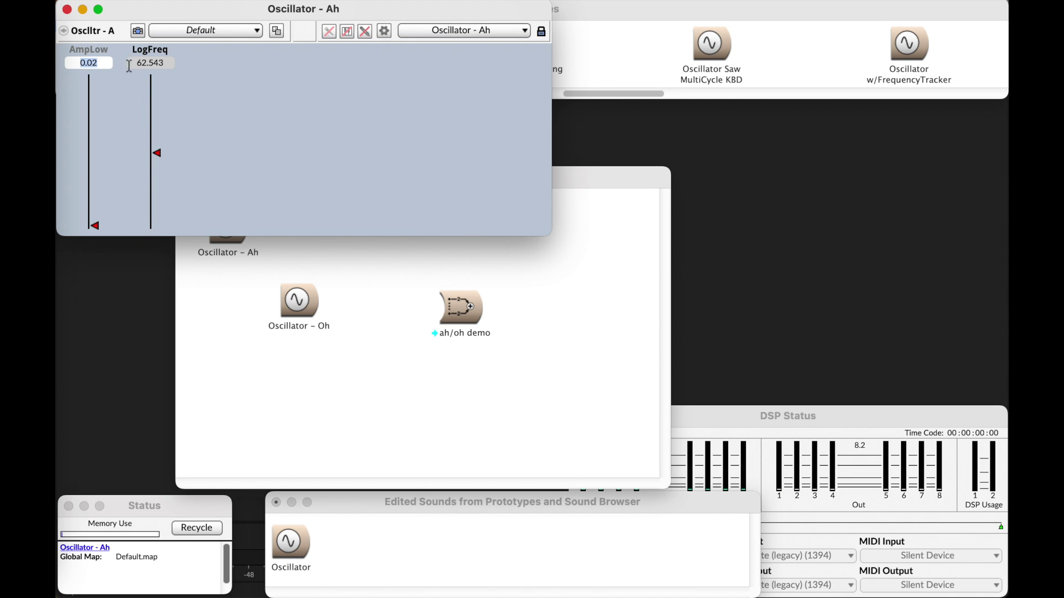
Open Oscillator - Ah for editing and view its Ah.wav wavetable, moving the waveform window clear of the sound file window
{"action": "left_click", "coordinate": [303, 244]}
{"action": "double_click", "coordinate": [232, 225]}
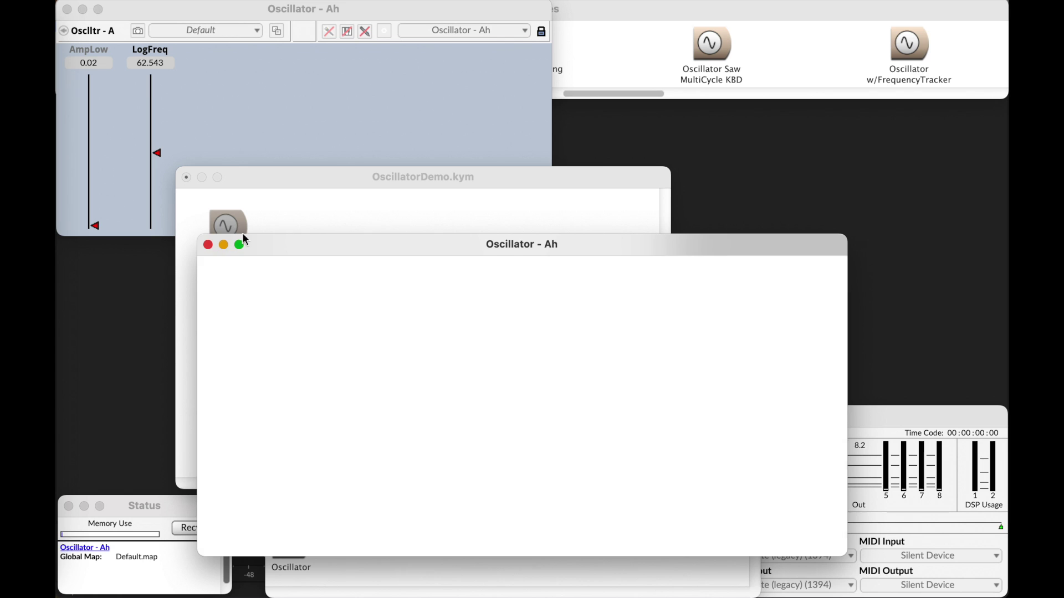
{"action": "left_click_drag", "start_coordinate": [305, 239], "coordinate": [340, 267]}
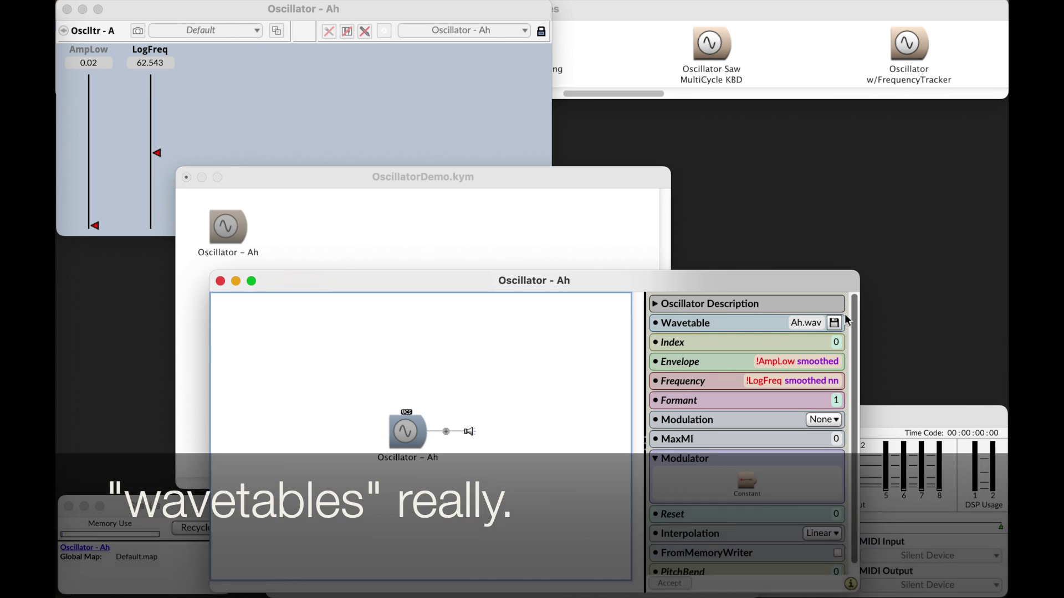
{"action": "left_click", "coordinate": [835, 324]}
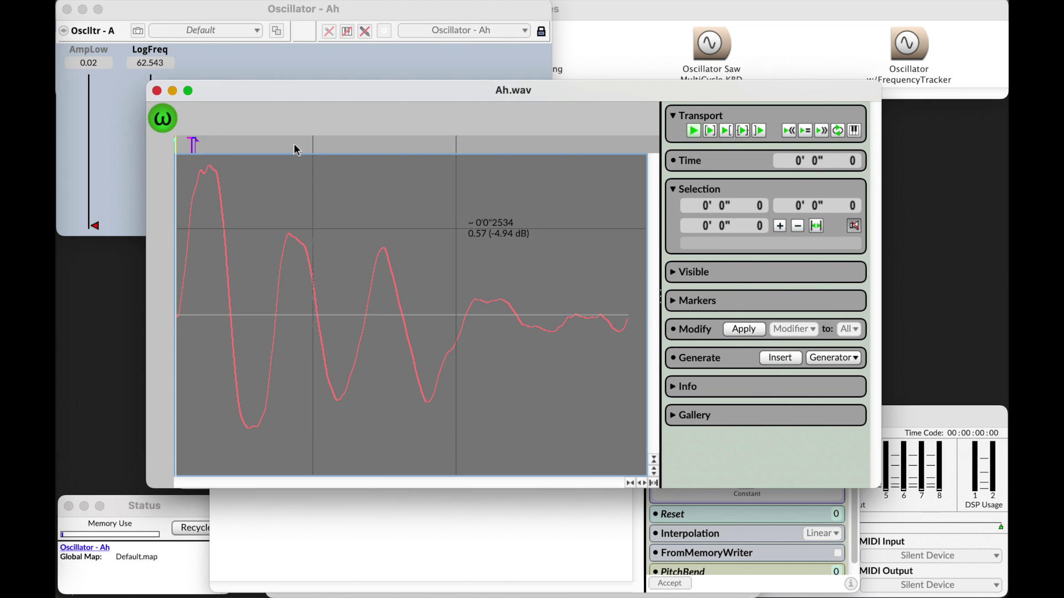
{"action": "left_click_drag", "start_coordinate": [230, 95], "coordinate": [650, 15]}
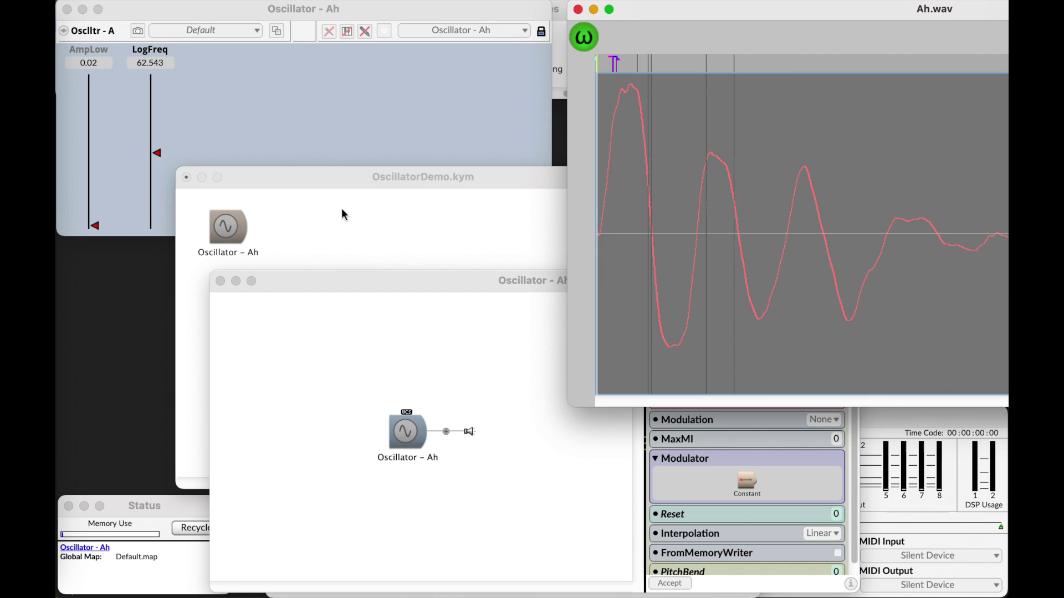
Open Oscillator - Oh and view its Oh.wav wavetable beside Ah.wav to compare the waveforms, then close both wavetable windows
{"action": "left_click", "coordinate": [344, 214]}
{"action": "double_click", "coordinate": [300, 302]}
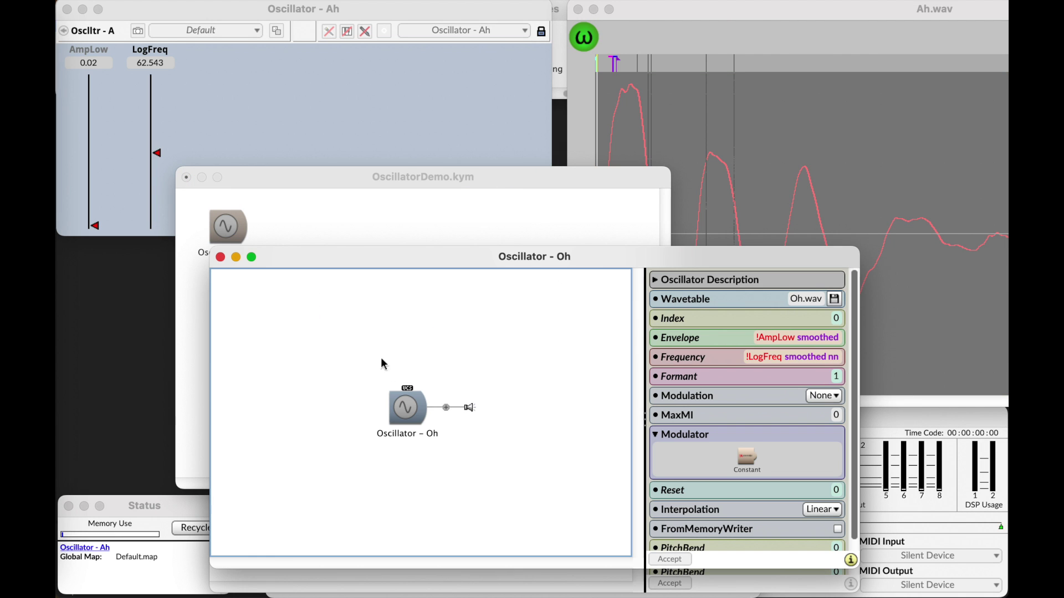
{"action": "left_click", "coordinate": [840, 296]}
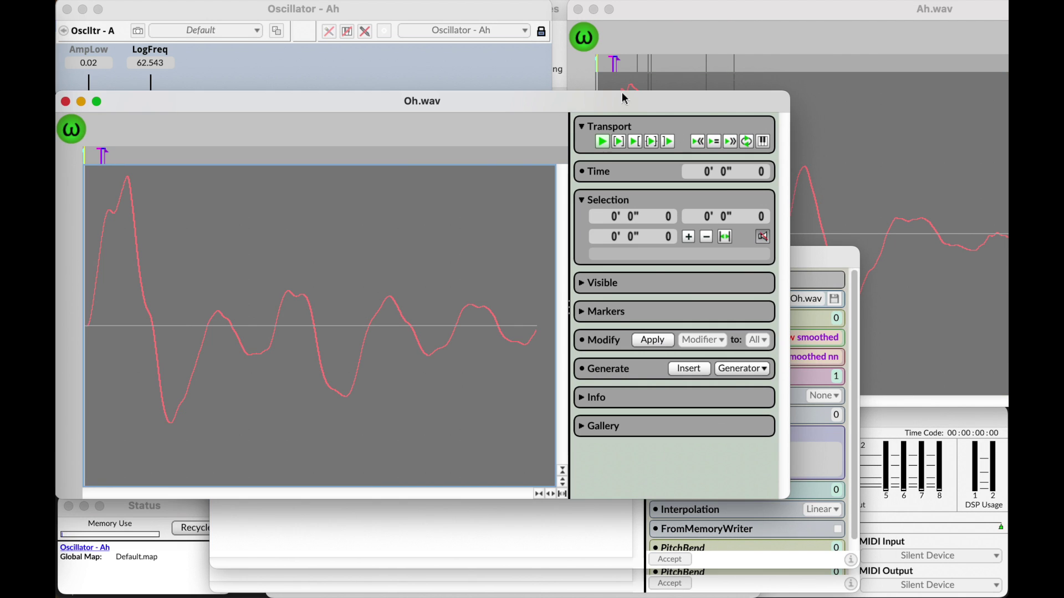
{"action": "left_click", "coordinate": [687, 20]}
{"action": "left_click_drag", "start_coordinate": [688, 20], "coordinate": [615, 187]}
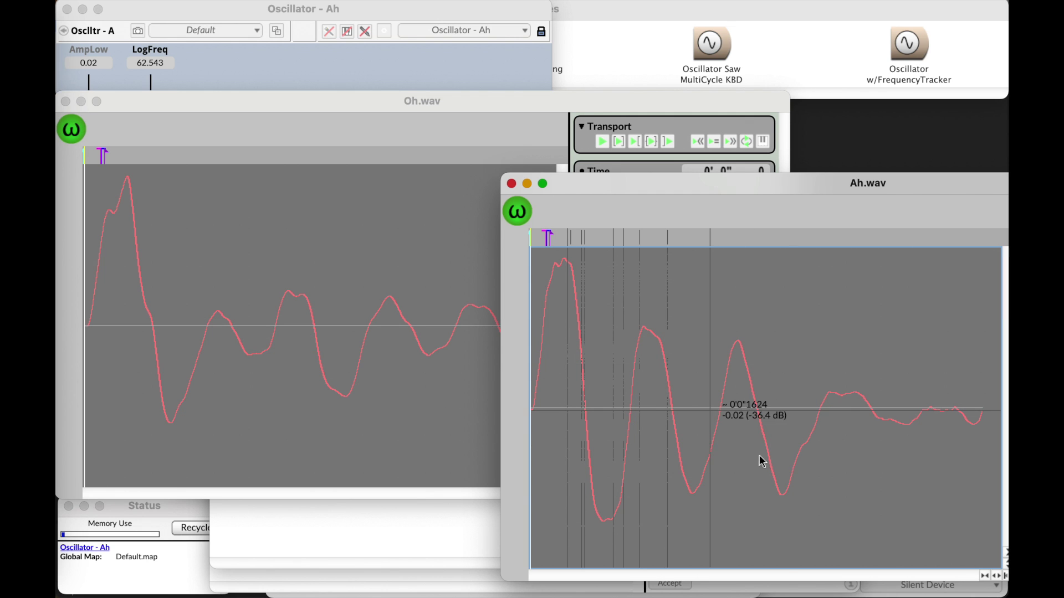
{"action": "left_click", "coordinate": [511, 183]}
{"action": "left_click", "coordinate": [65, 102]}
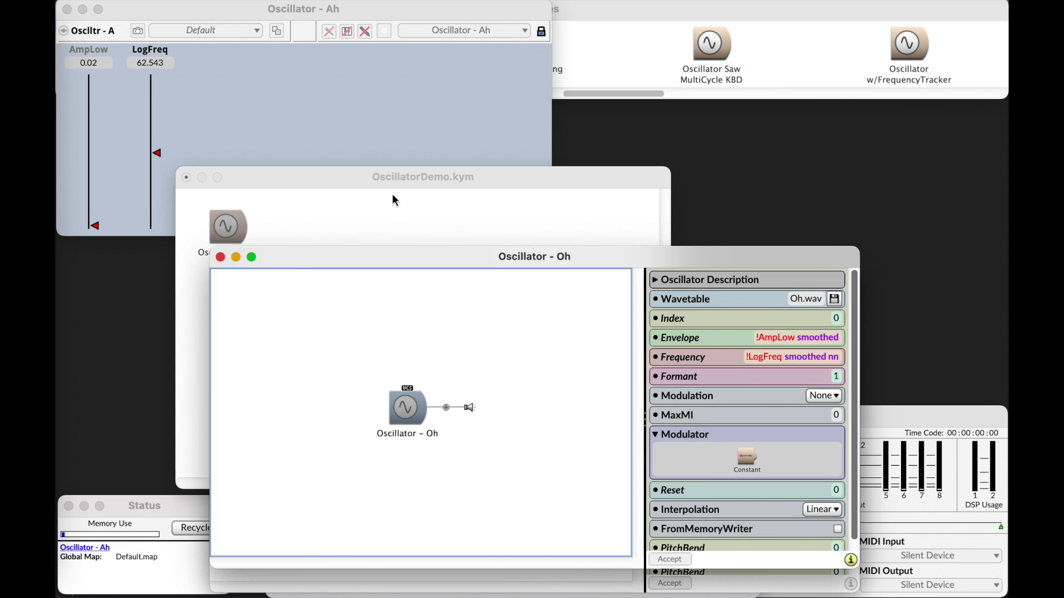
Open the ah/oh demo sound from OscillatorDemo.kym for editing and enlarge its editor to show the whole signal flow
{"action": "left_click", "coordinate": [391, 195]}
{"action": "left_click", "coordinate": [468, 312]}
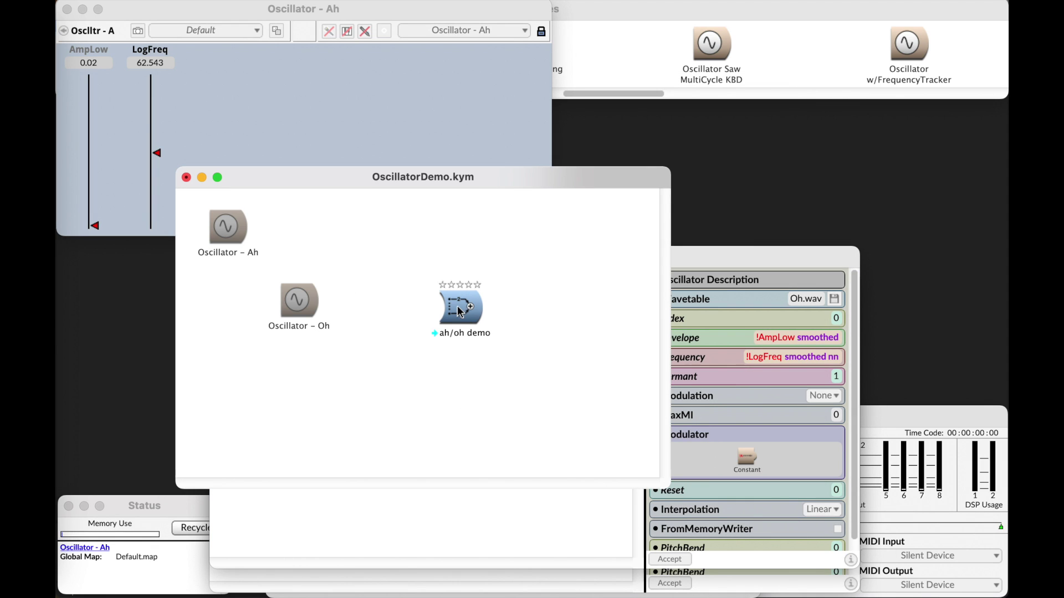
{"action": "double_click", "coordinate": [468, 312]}
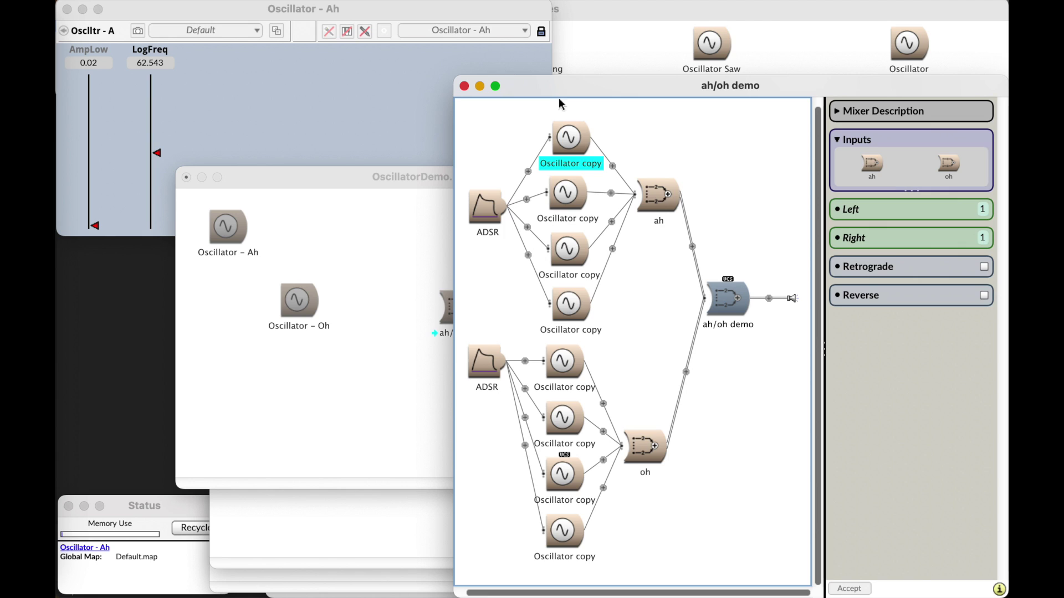
{"action": "left_click_drag", "start_coordinate": [560, 88], "coordinate": [200, 12]}
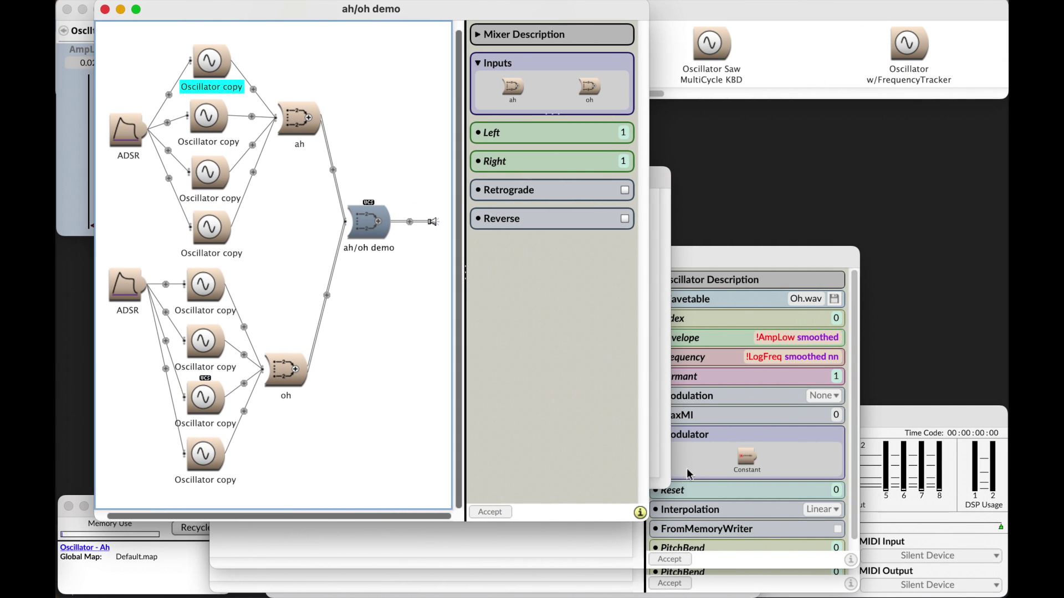
{"action": "left_click_drag", "start_coordinate": [645, 524], "coordinate": [915, 571]}
View the wavetables of the first oscillator in the ah group and the first in the oh group, closing each waveform
{"action": "left_click", "coordinate": [321, 100]}
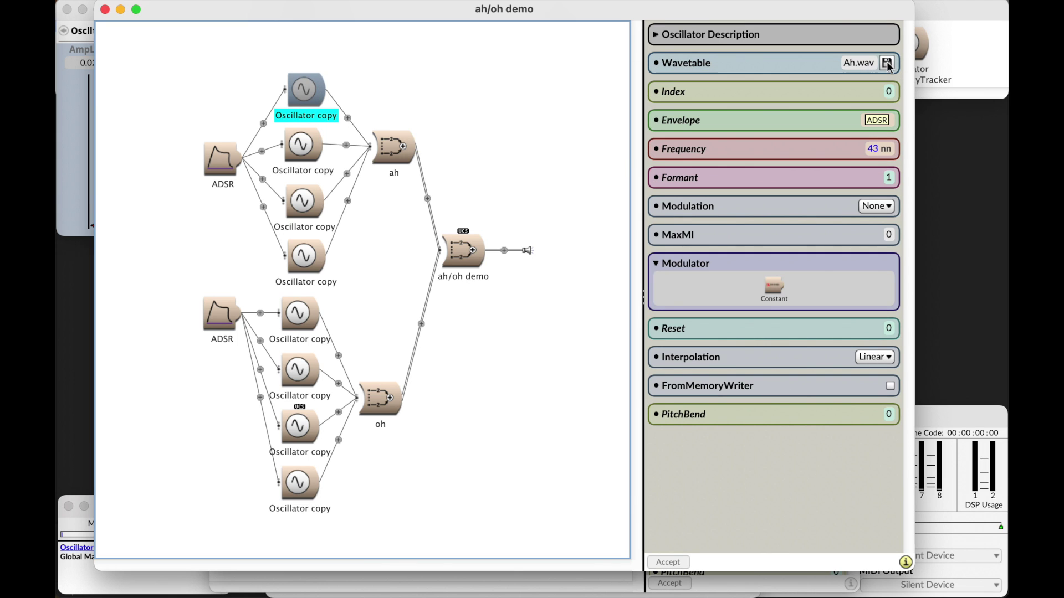
{"action": "left_click", "coordinate": [886, 62]}
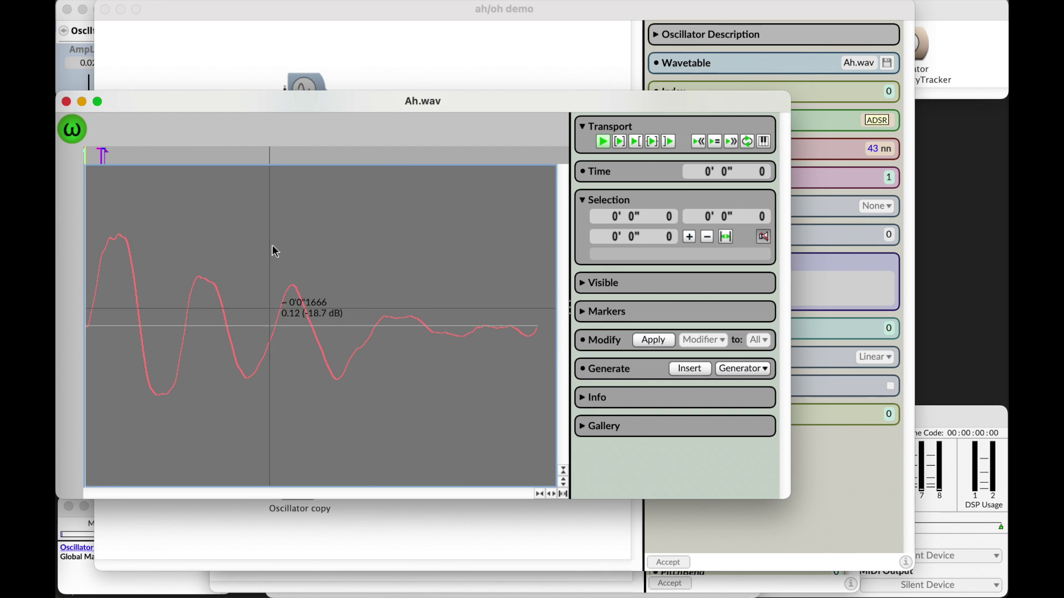
{"action": "left_click", "coordinate": [66, 102]}
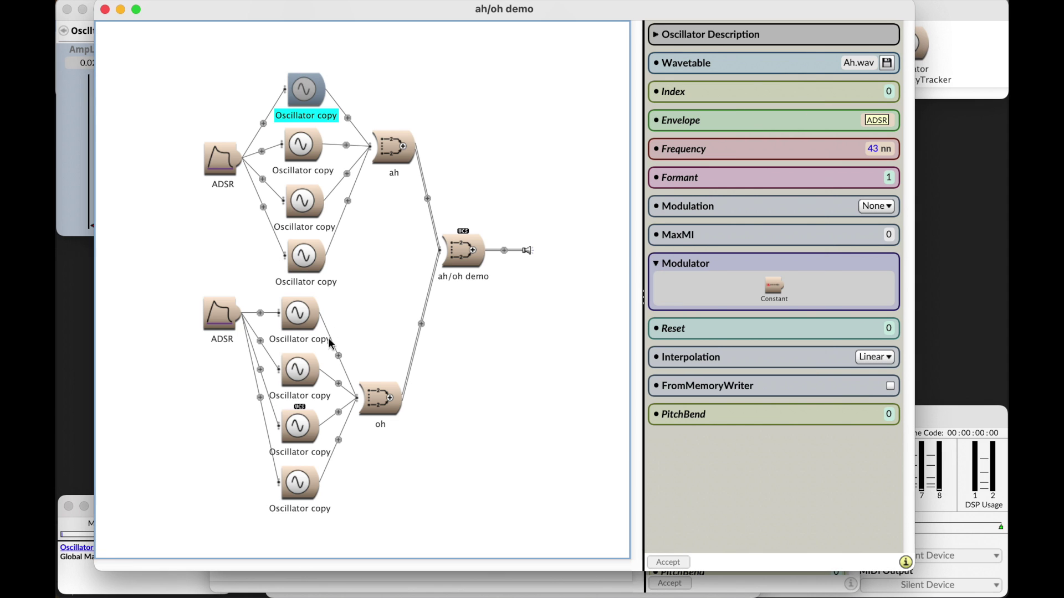
{"action": "left_click", "coordinate": [297, 313]}
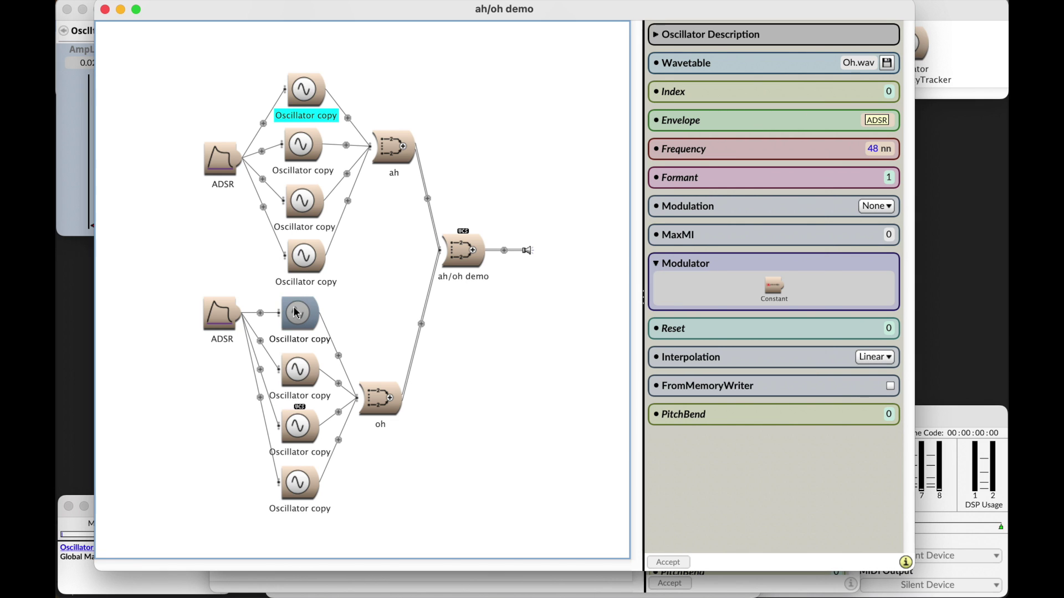
{"action": "left_click", "coordinate": [886, 63]}
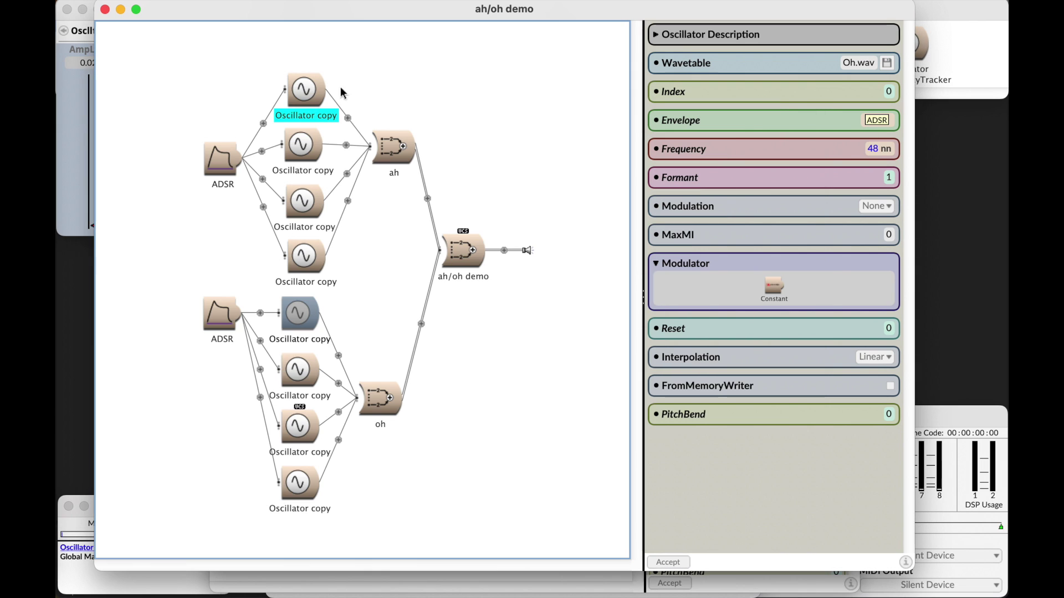
{"action": "left_click", "coordinate": [66, 101]}
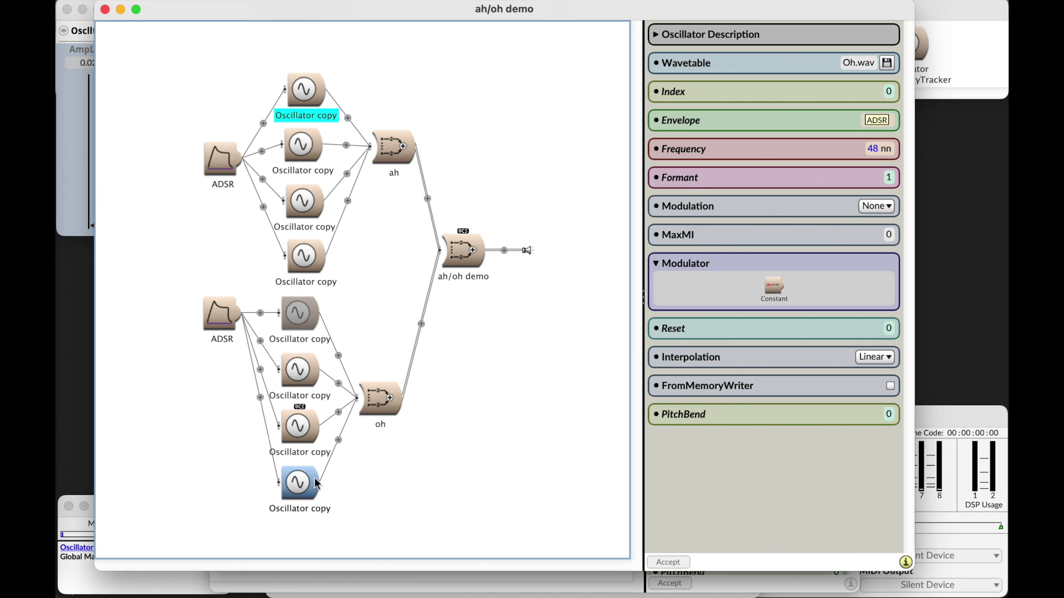
Examine the Frequency settings of the individual oscillators feeding the ah mixer
{"action": "left_click", "coordinate": [394, 143]}
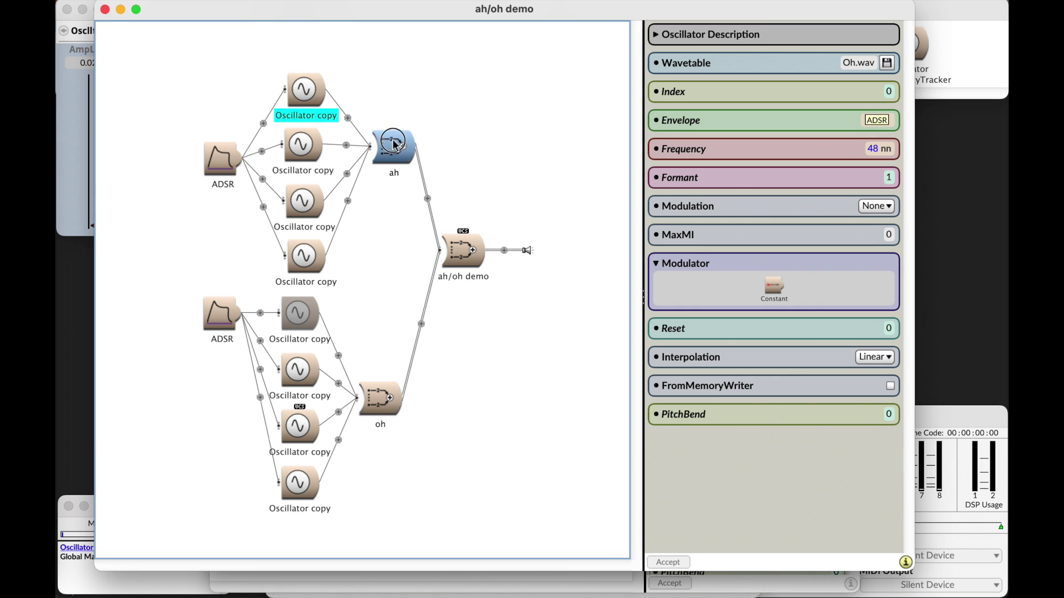
{"action": "left_click", "coordinate": [390, 404]}
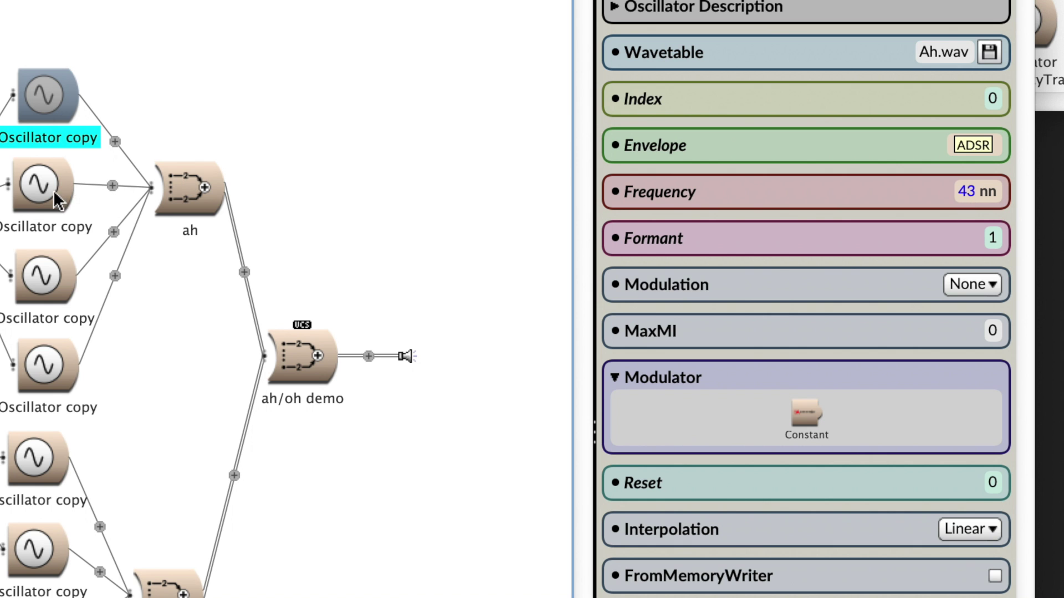
{"action": "left_click", "coordinate": [62, 274]}
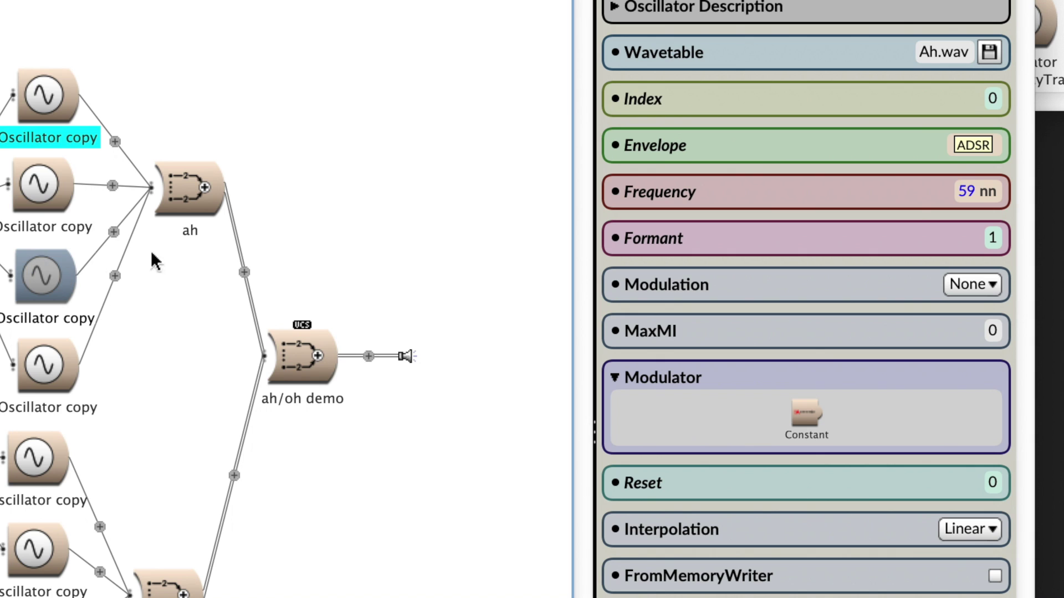
{"action": "left_click", "coordinate": [59, 373]}
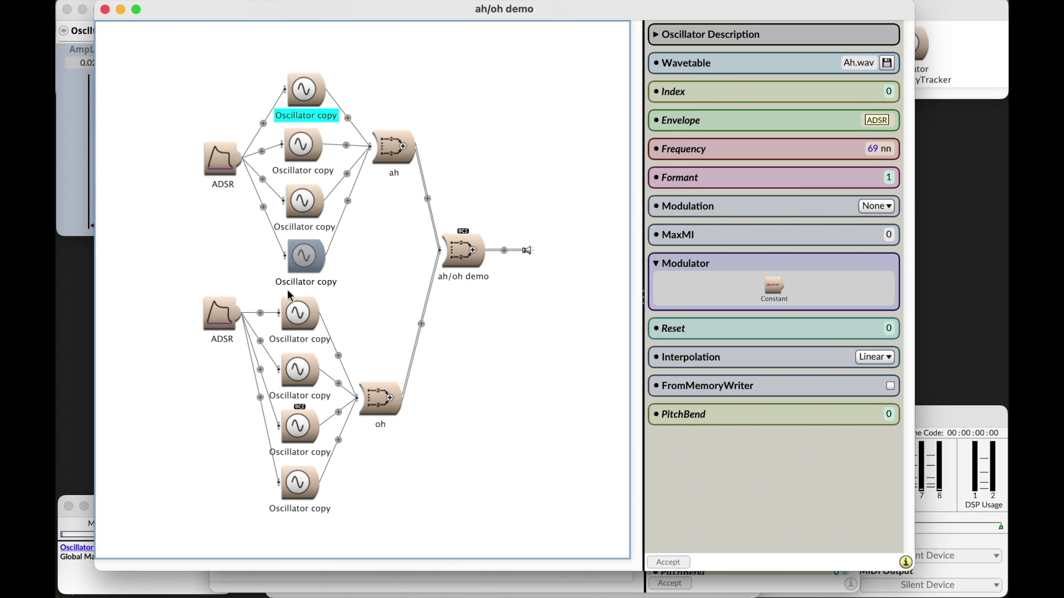
Examine the Frequency of each oscillator feeding the oh mixer, and inspect the settings of the ADSR envelope that drives them
{"action": "left_click", "coordinate": [297, 315]}
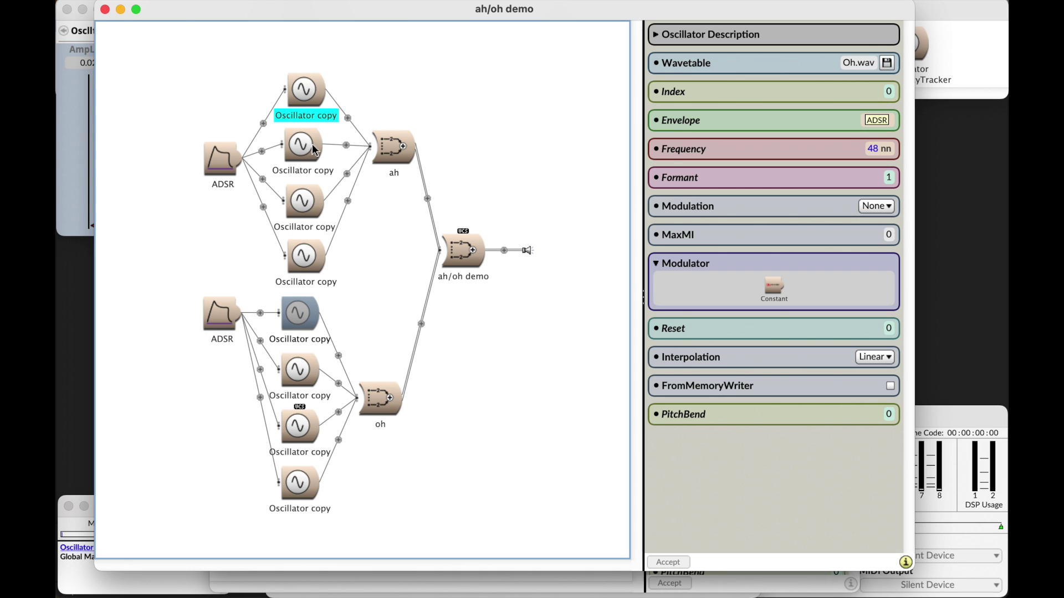
{"action": "left_click", "coordinate": [293, 379]}
{"action": "left_click", "coordinate": [297, 422]}
{"action": "left_click", "coordinate": [294, 489]}
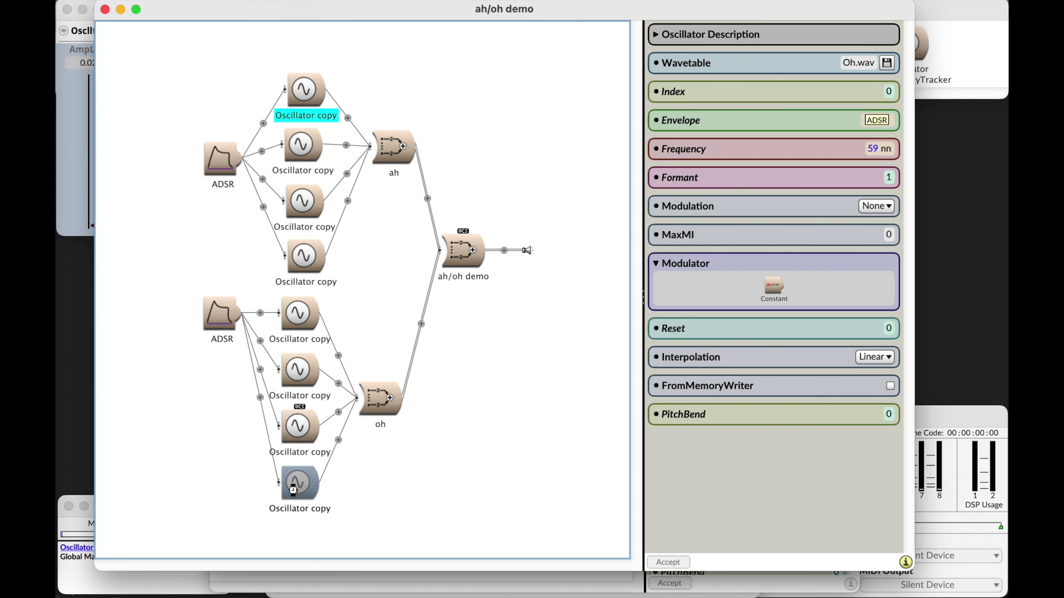
{"action": "left_click", "coordinate": [299, 416]}
{"action": "left_click", "coordinate": [309, 365]}
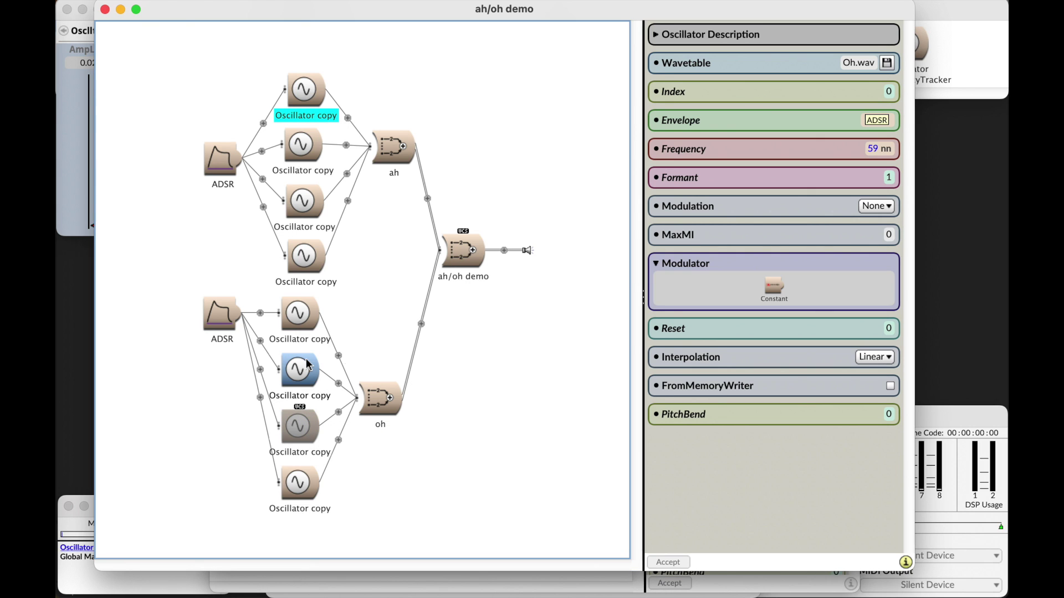
{"action": "left_click", "coordinate": [370, 312]}
{"action": "left_click", "coordinate": [214, 323]}
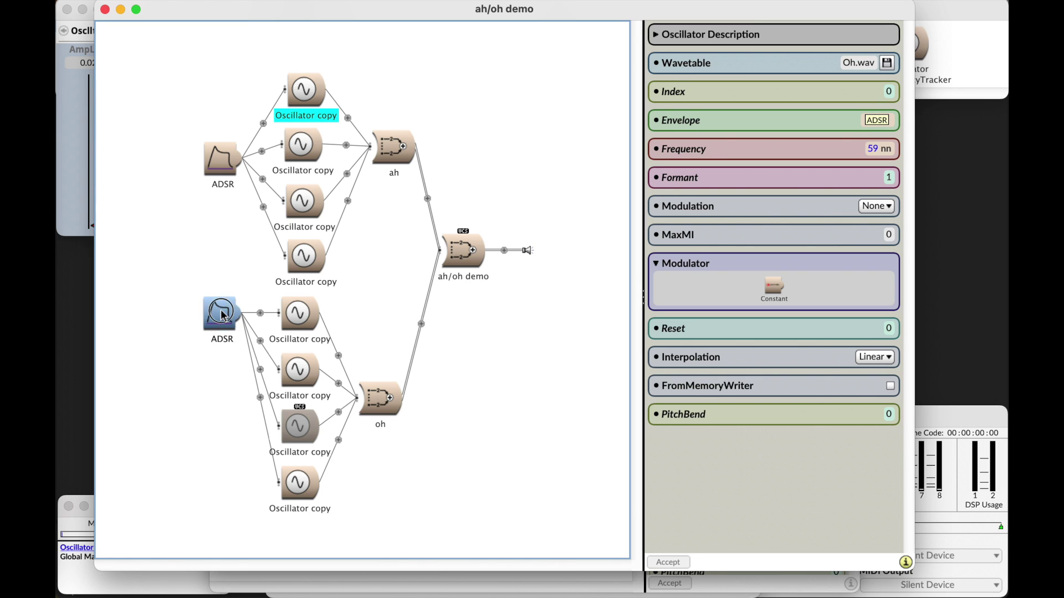
Play the ah/oh demo mixer and trigger its Ah and Oh gates alternately, twice each
{"action": "left_click", "coordinate": [463, 253]}
{"action": "double_click", "coordinate": [463, 253]}
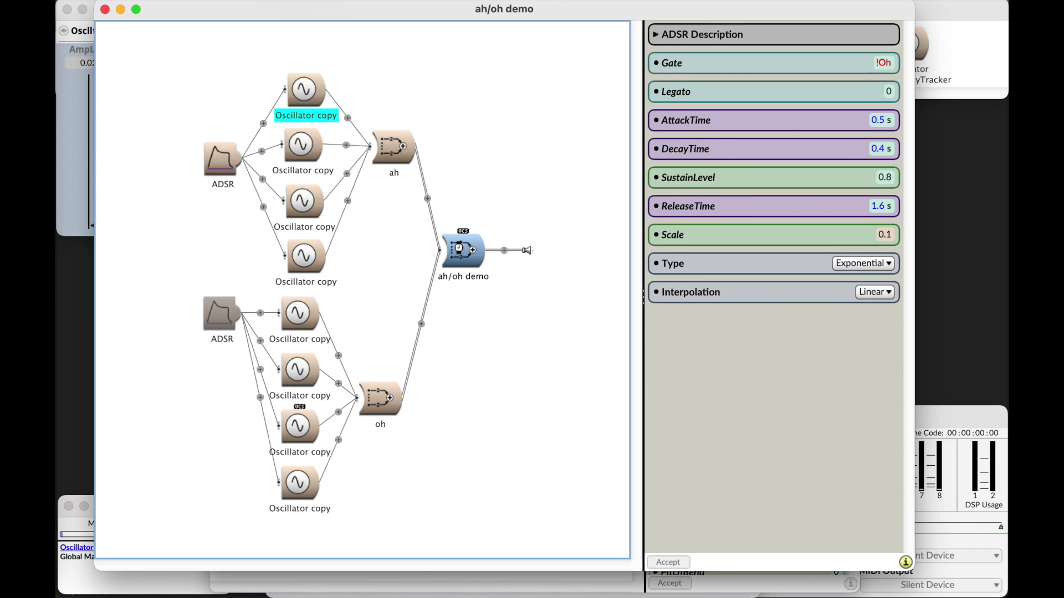
{"action": "left_click", "coordinate": [239, 143]}
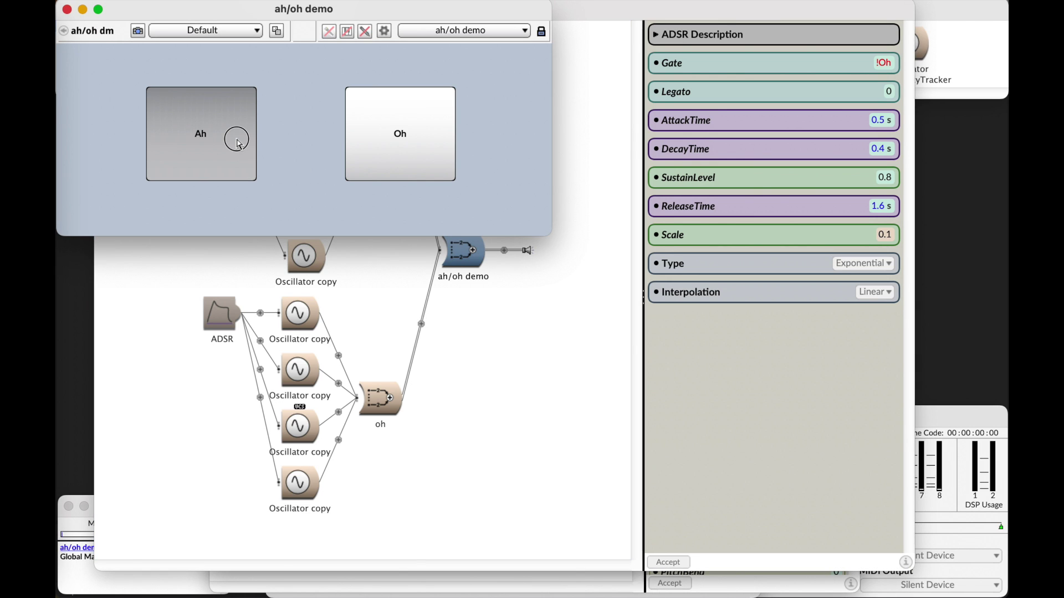
{"action": "left_click", "coordinate": [421, 171]}
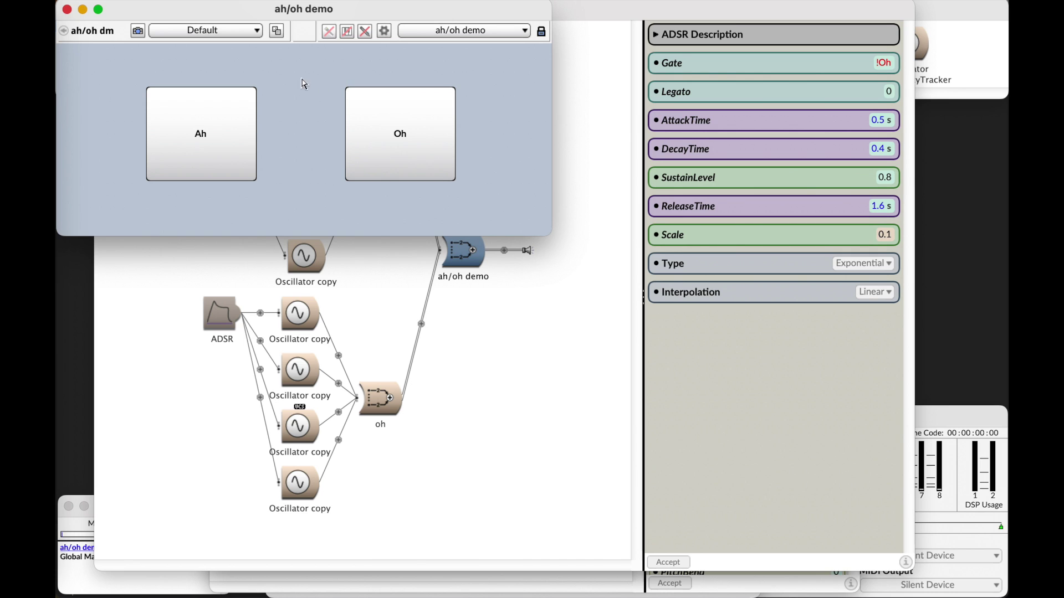
{"action": "left_click", "coordinate": [218, 135]}
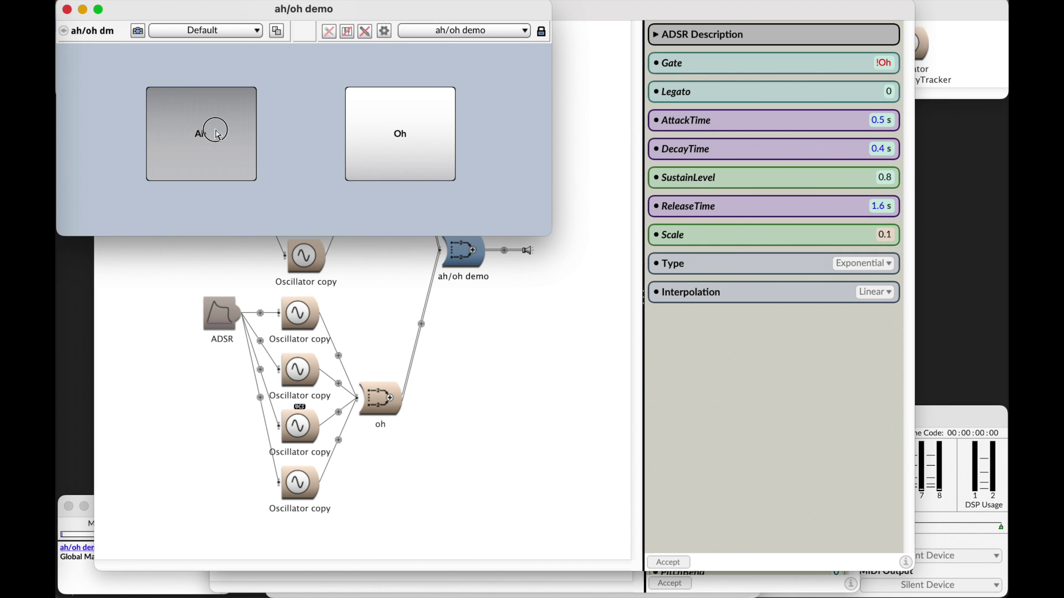
{"action": "left_click", "coordinate": [428, 135]}
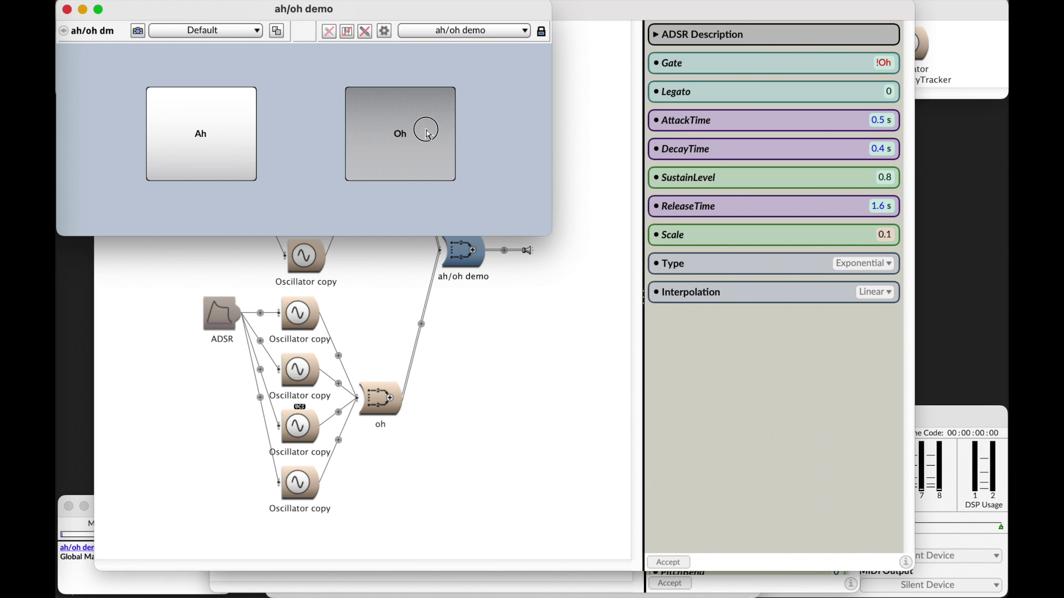
Switch to Adobe Audition and reopen the recent file PoemS-stanza1mono.aif
{"action": "left_click", "coordinate": [83, 378]}
{"action": "left_click", "coordinate": [160, 1]}
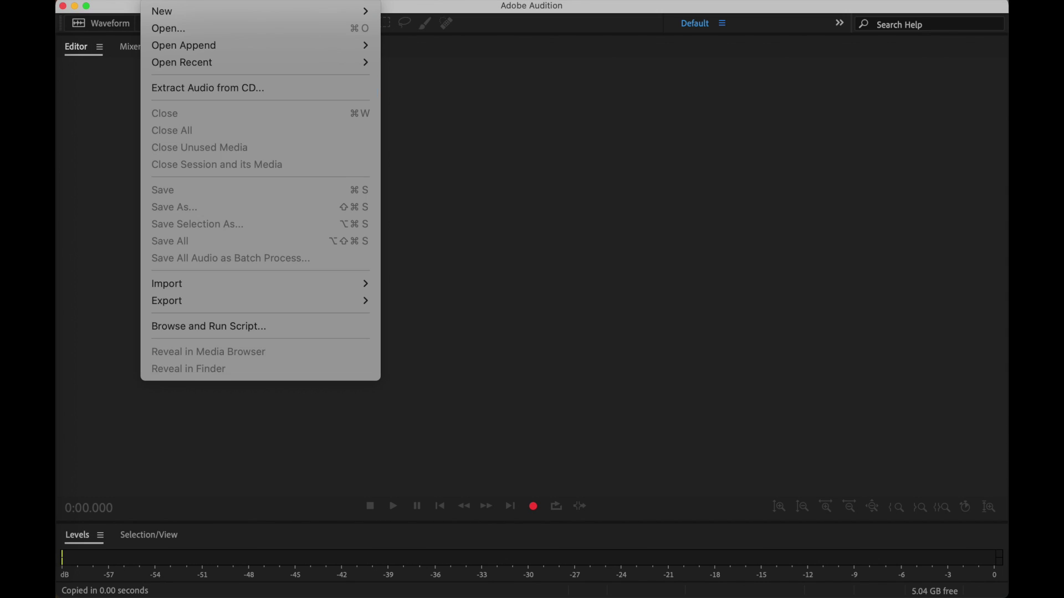
{"action": "mouse_move", "coordinate": [182, 62]}
{"action": "left_click", "coordinate": [521, 232]}
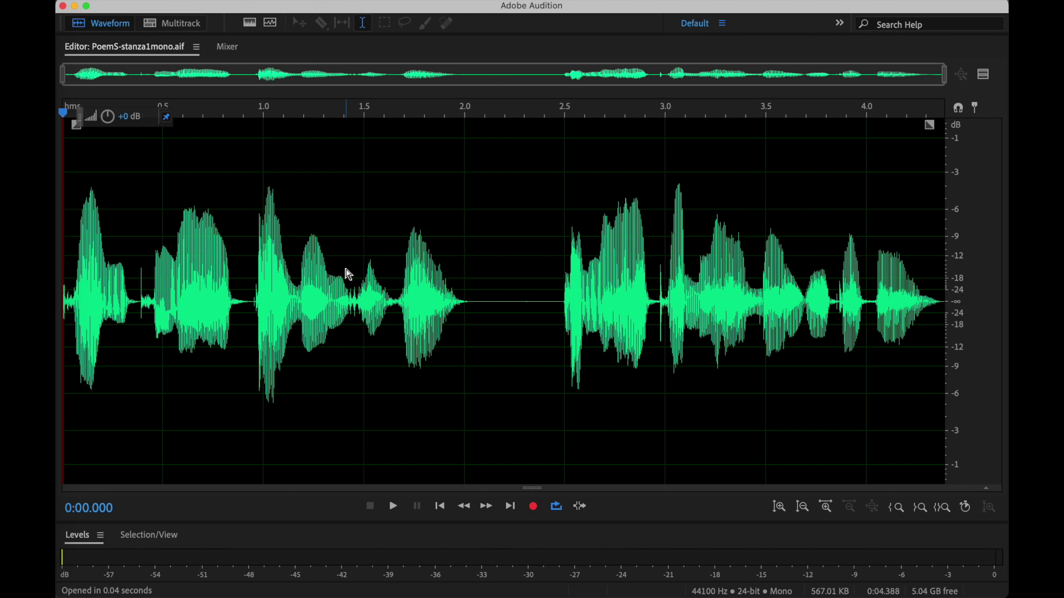
Select the whole poem recording, then clear the selection and place the playhead at its end, at about 0:04.377
{"action": "double_click", "coordinate": [172, 221]}
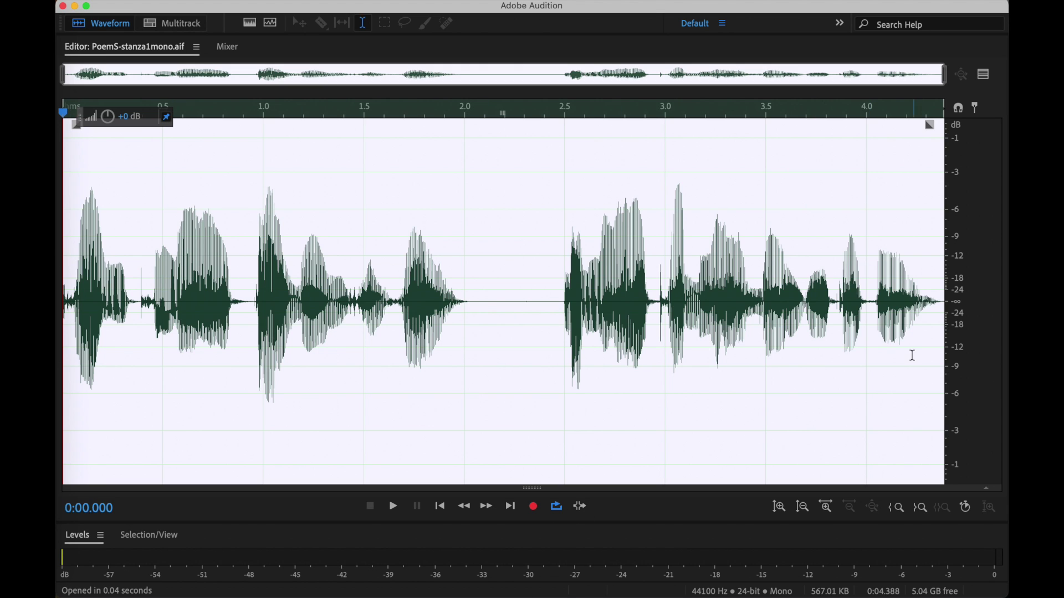
{"action": "left_click", "coordinate": [939, 363]}
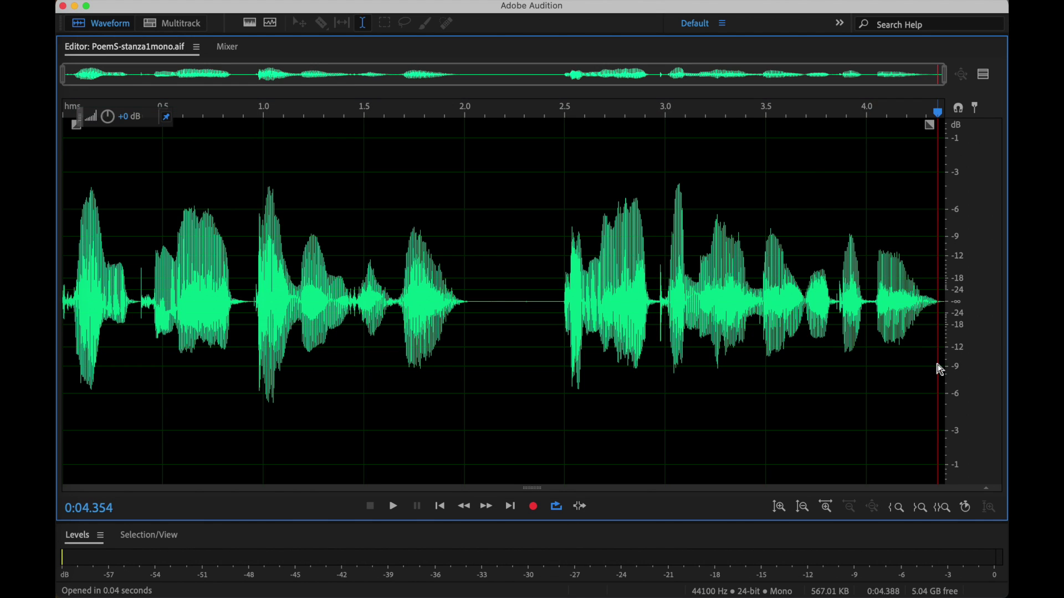
{"action": "left_click", "coordinate": [943, 371]}
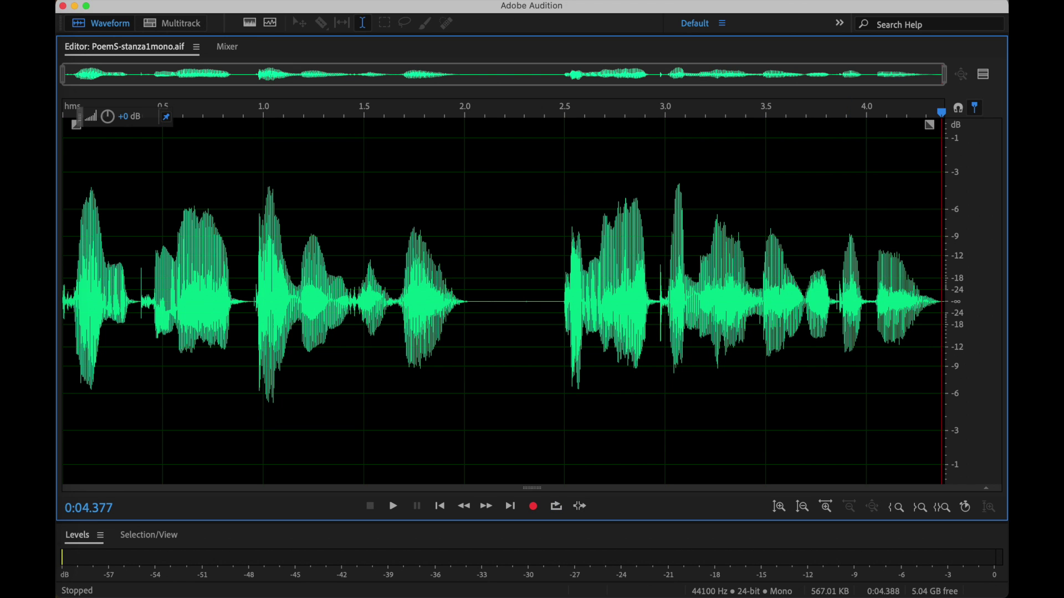
Insert 5 seconds of silence at the end of the poem recording
{"action": "key", "text": "super+shift+slash"}
{"action": "type", "text": "ins"}
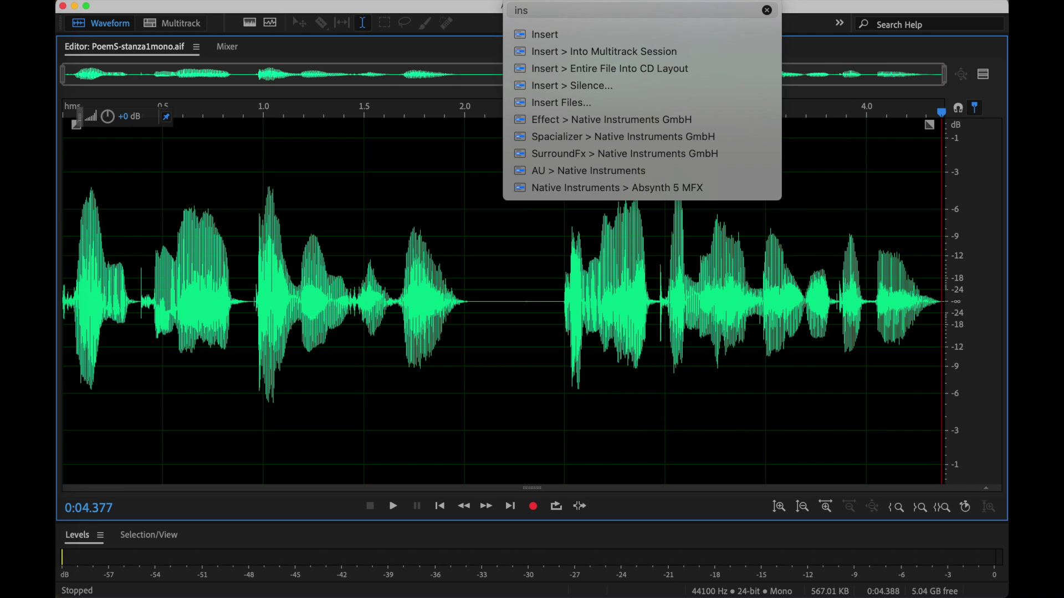
{"action": "key", "text": "Down"}
{"action": "key", "text": "Down"}
{"action": "key", "text": "Down"}
{"action": "key", "text": "Down"}
{"action": "key", "text": "Return"}
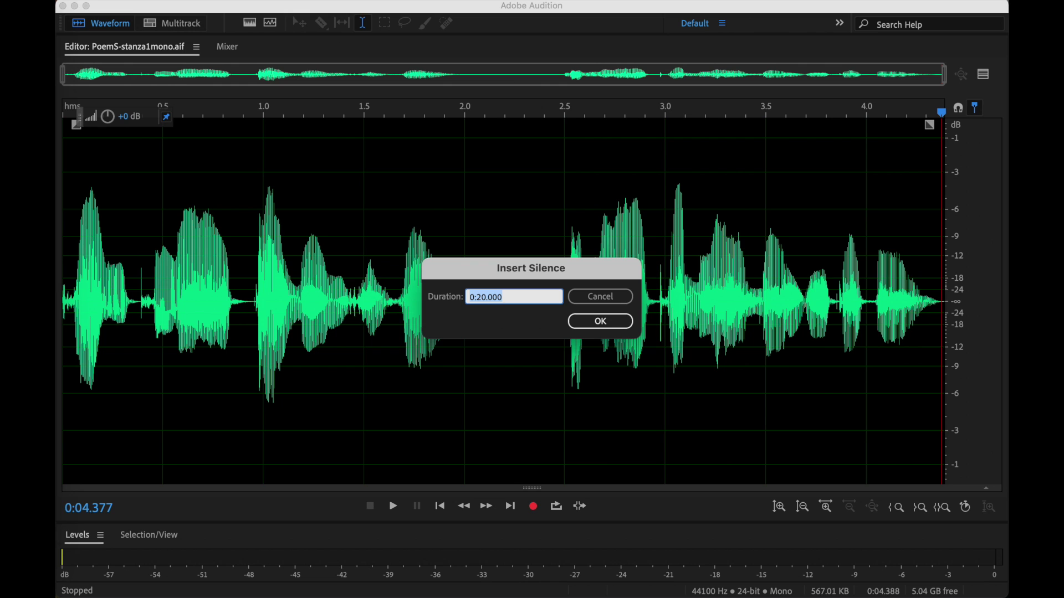
{"action": "type", "text": "5"}
{"action": "key", "text": "Return"}
Turn on loop playback, select the whole lengthened recording and start playing it
{"action": "left_click", "coordinate": [392, 284]}
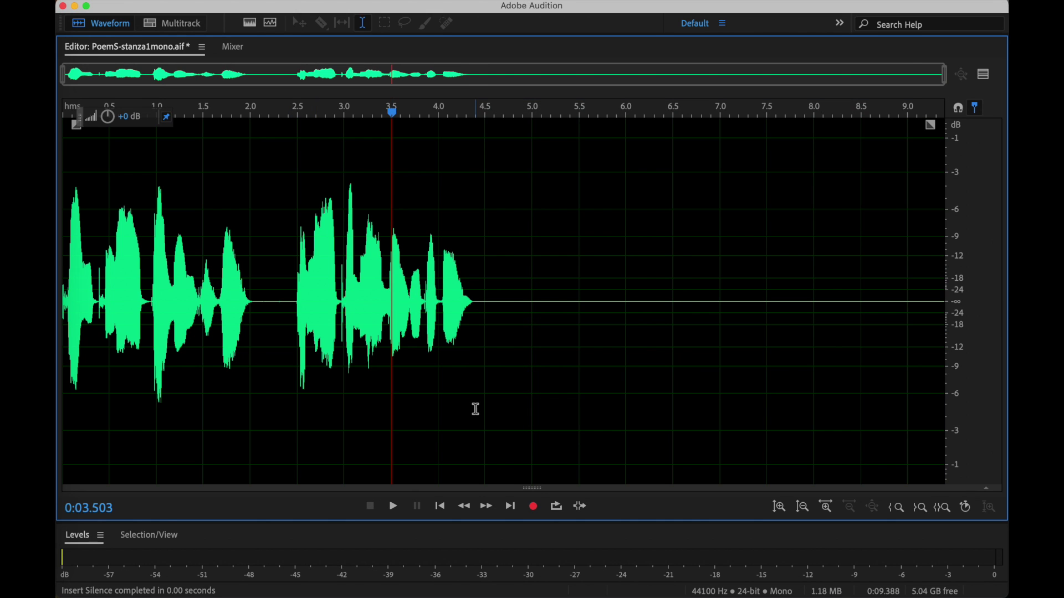
{"action": "left_click", "coordinate": [555, 506]}
{"action": "left_click", "coordinate": [506, 322]}
{"action": "key", "text": "space"}
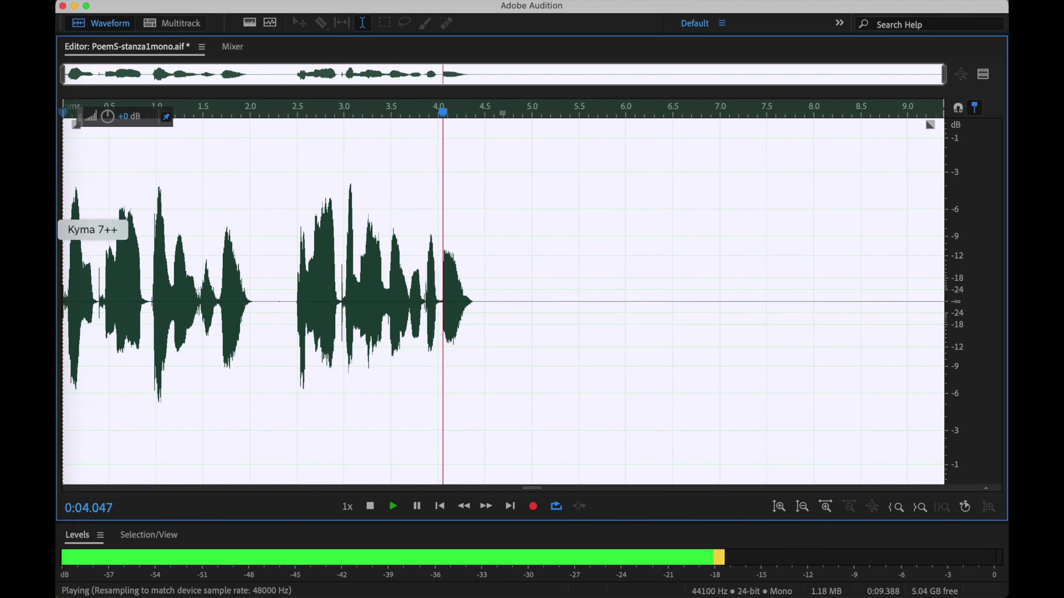
Switch to Kyma and alternately trigger the Ah and Oh gates of the ah/oh demo over the looping poem
{"action": "left_click", "coordinate": [55, 229]}
{"action": "left_click", "coordinate": [223, 123]}
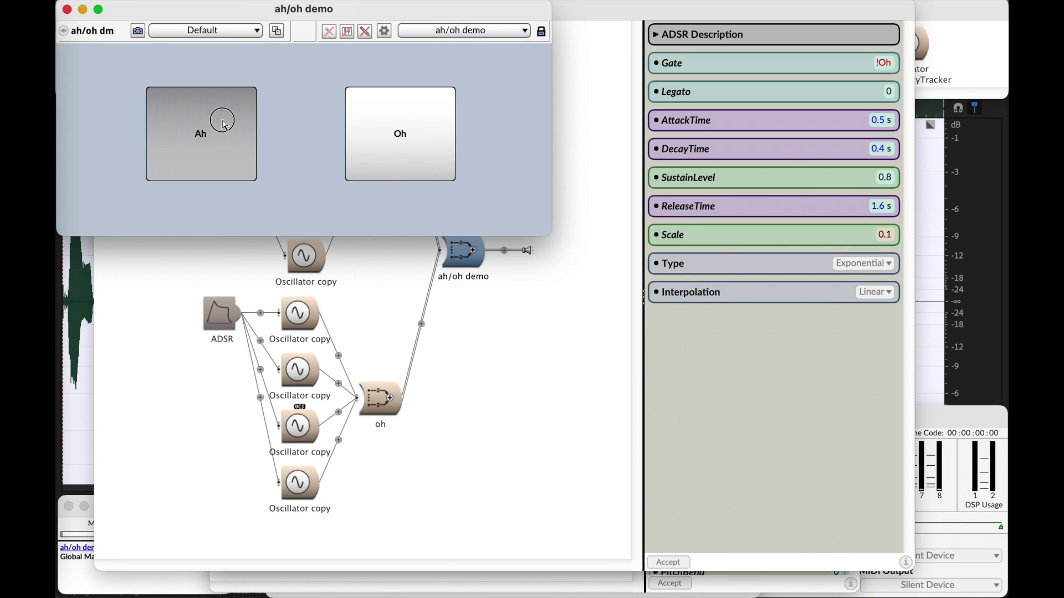
{"action": "left_click", "coordinate": [419, 146]}
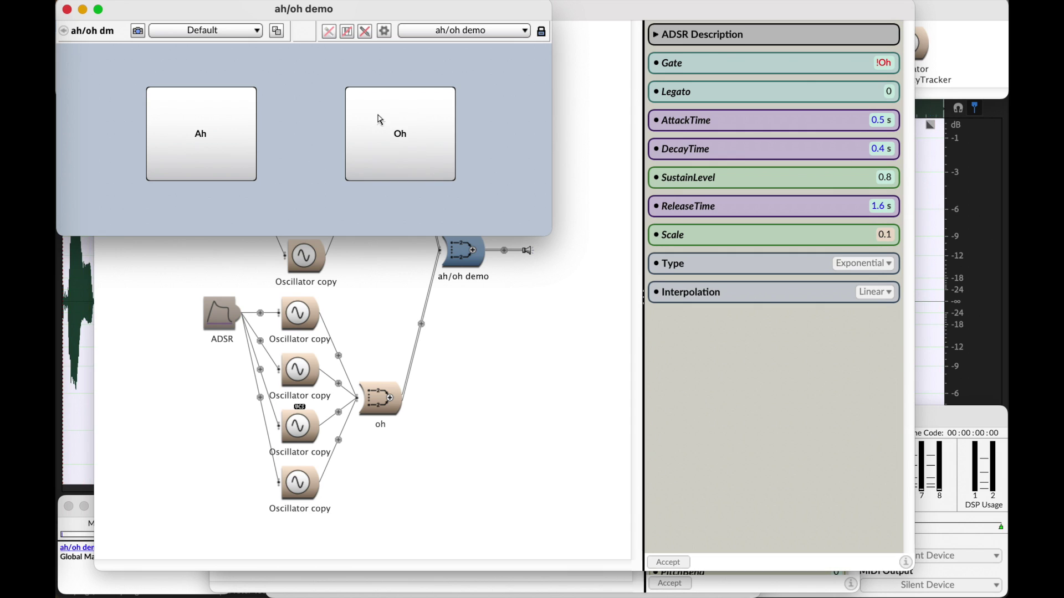
{"action": "left_click", "coordinate": [187, 127]}
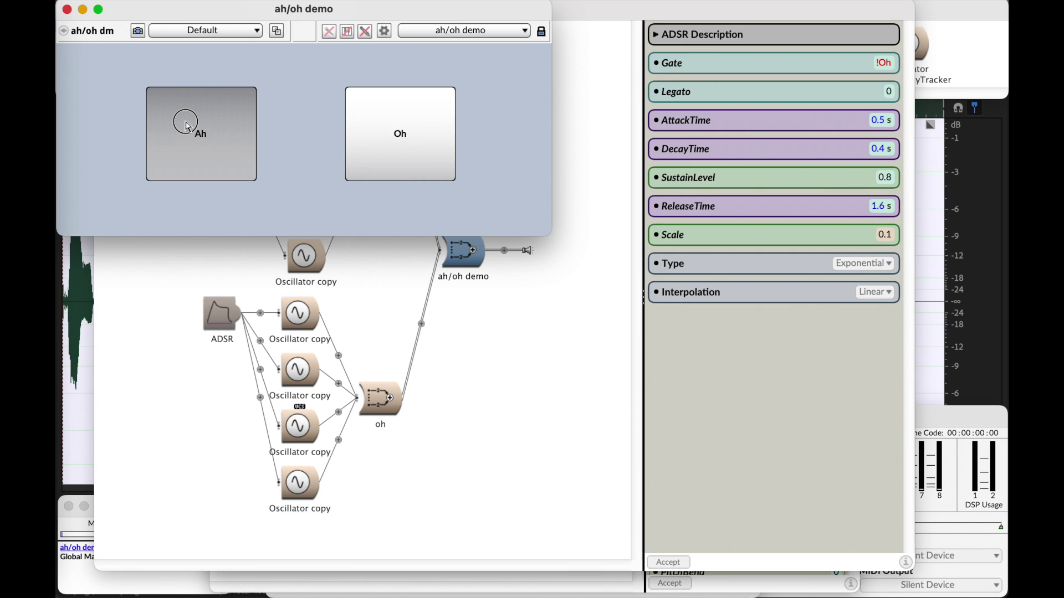
{"action": "left_click", "coordinate": [228, 106]}
{"action": "left_click", "coordinate": [416, 126]}
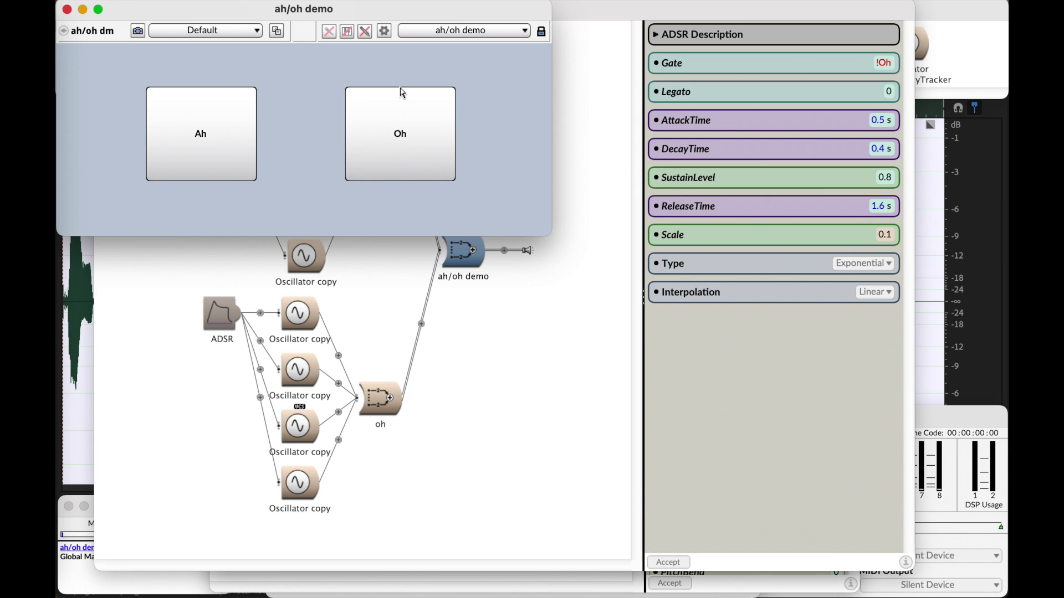
{"action": "left_click", "coordinate": [213, 118]}
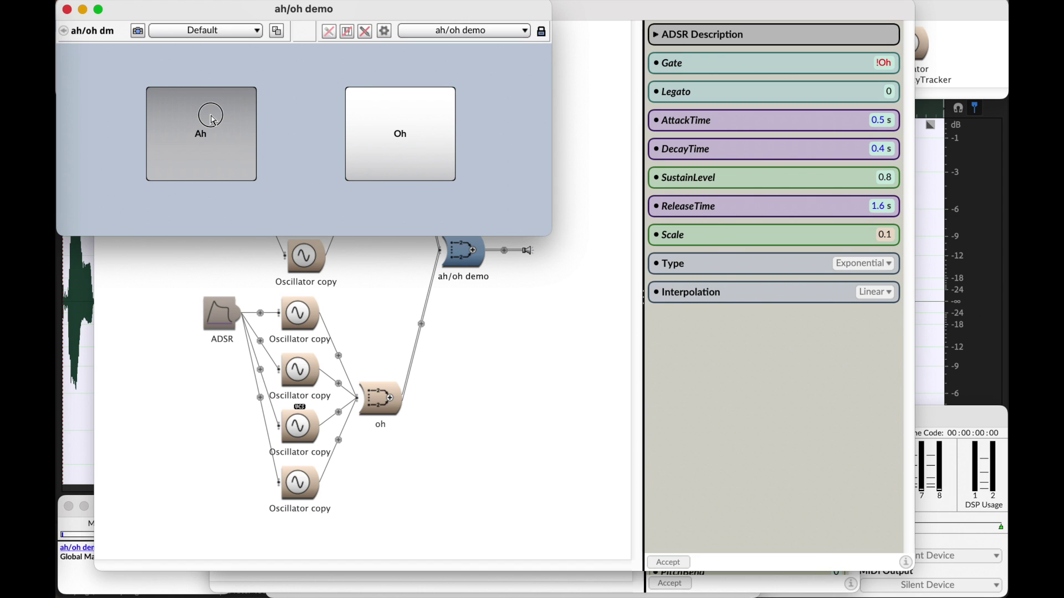
{"action": "left_click", "coordinate": [433, 127]}
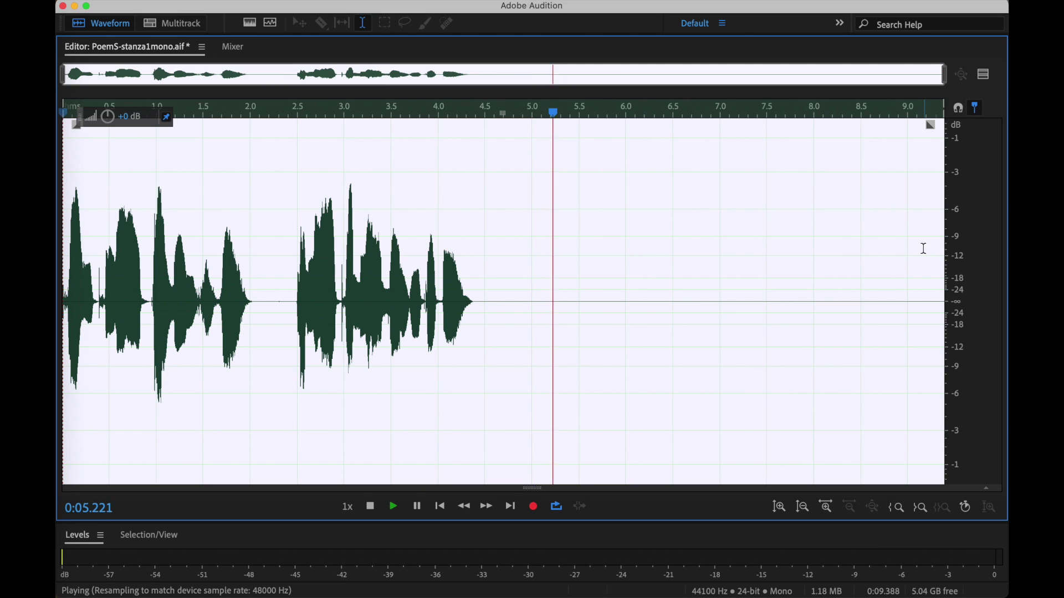
Stop the poem's looped playback in Adobe Audition, then clear the selection and place the playhead at about 0:03.989
{"action": "key", "text": "space"}
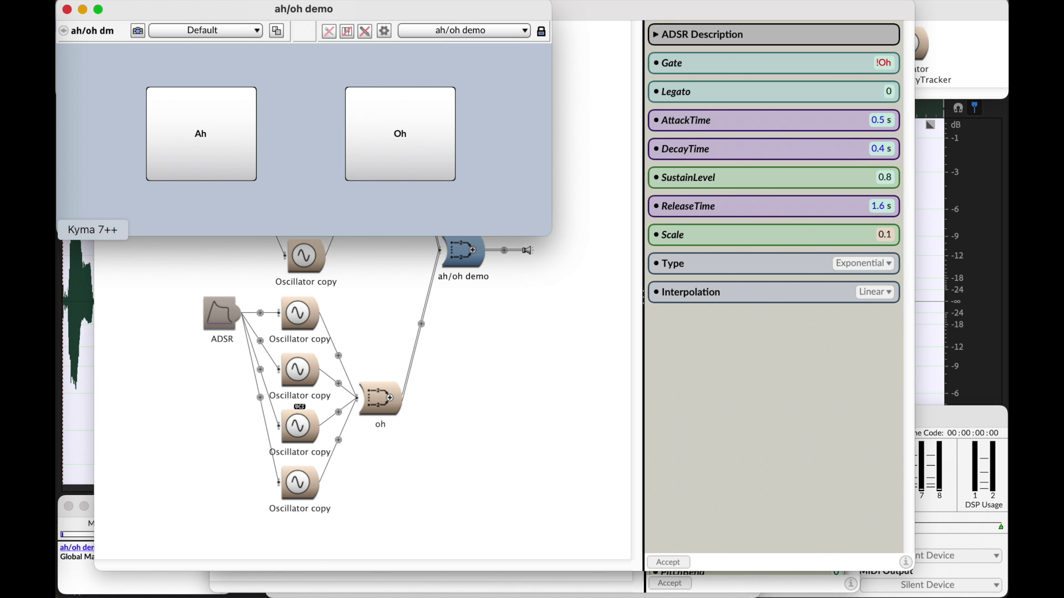
{"action": "left_click", "coordinate": [39, 229]}
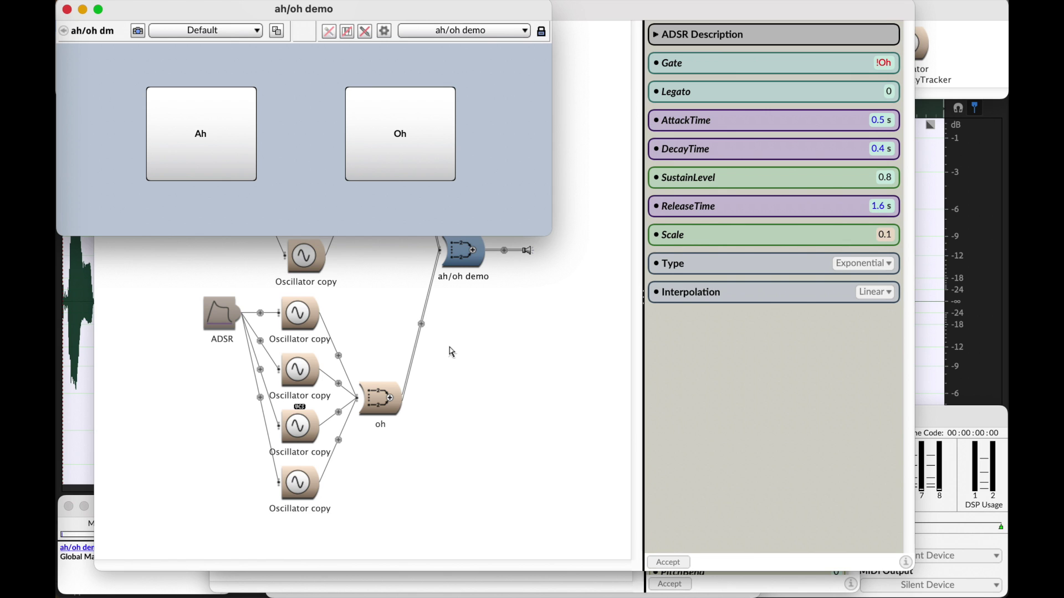
{"action": "left_click", "coordinate": [67, 424]}
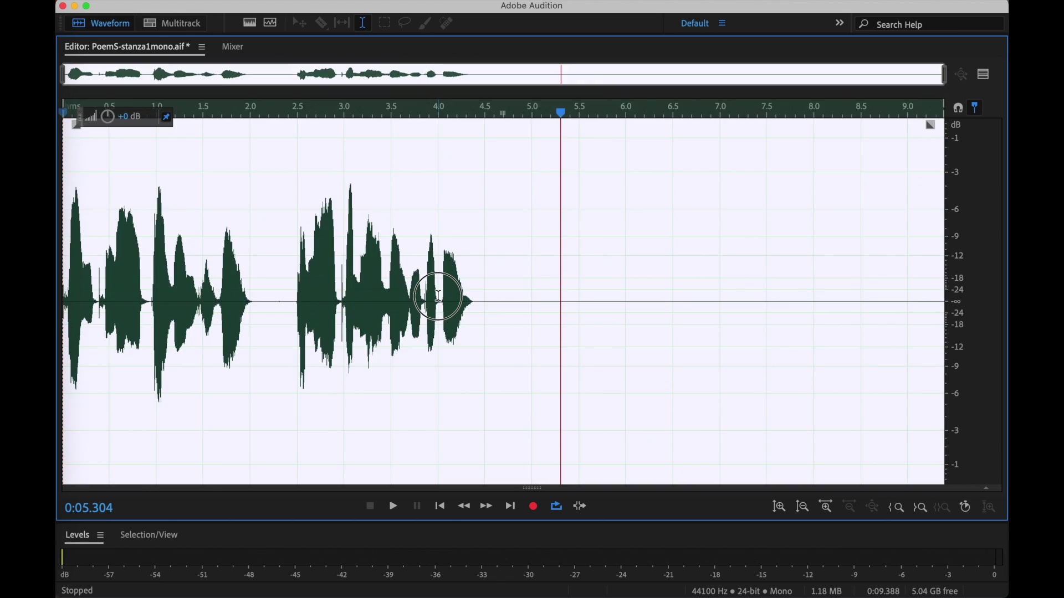
{"action": "left_click", "coordinate": [439, 301]}
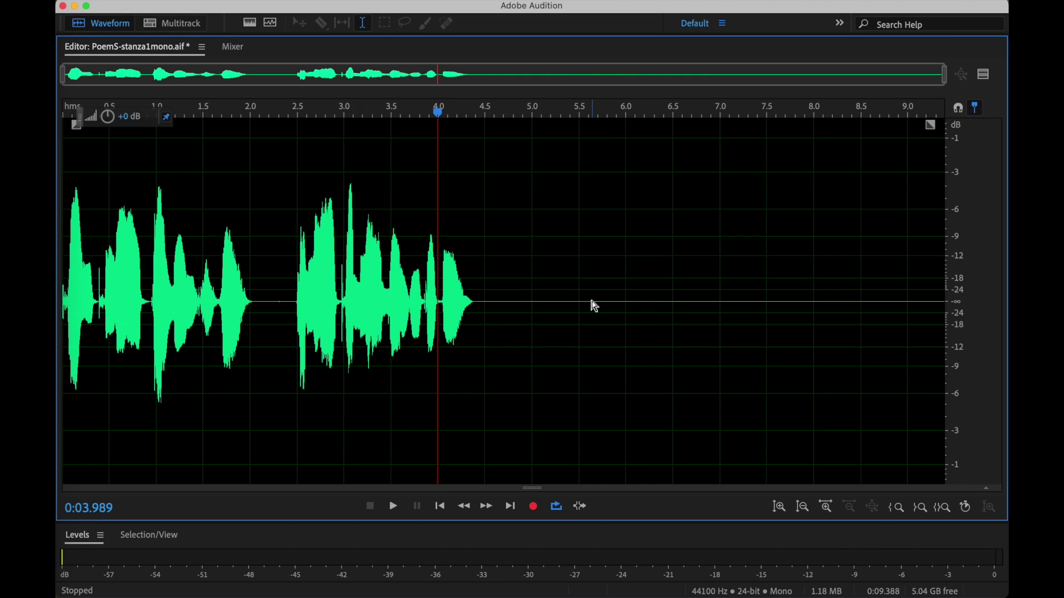
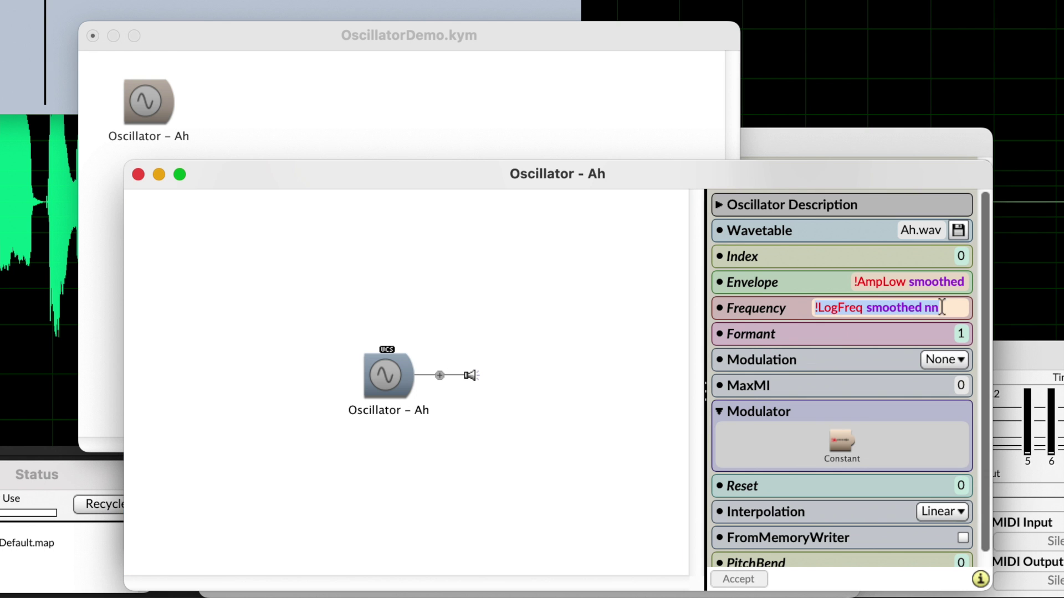
Try adding the copied LFO to the end of the Ah oscillator's Frequency expression, after nn
{"action": "left_click", "coordinate": [830, 382]}
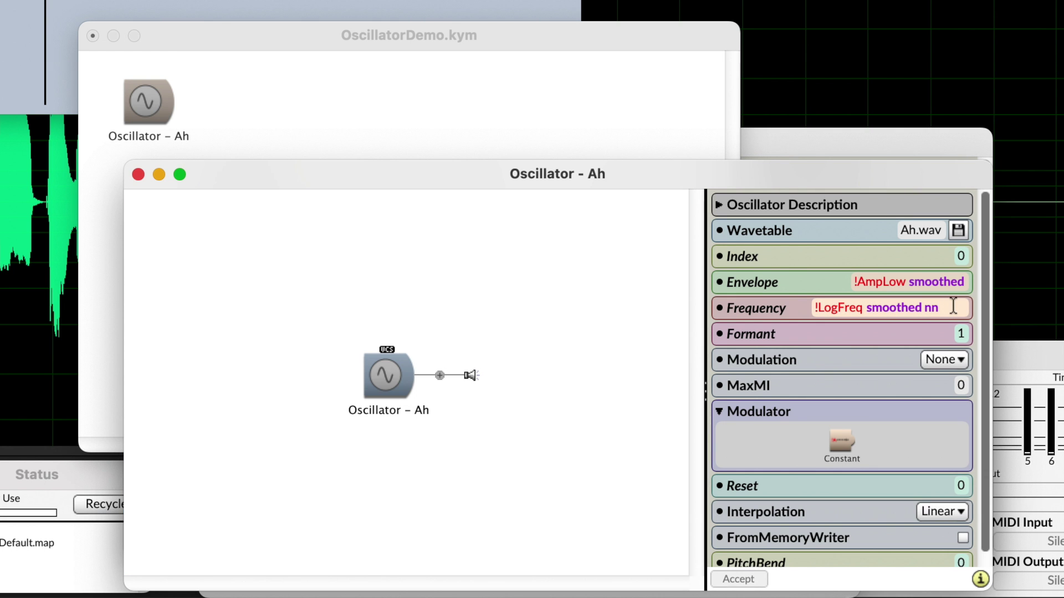
{"action": "type", "text": "+"}
{"action": "key", "text": "super+v"}
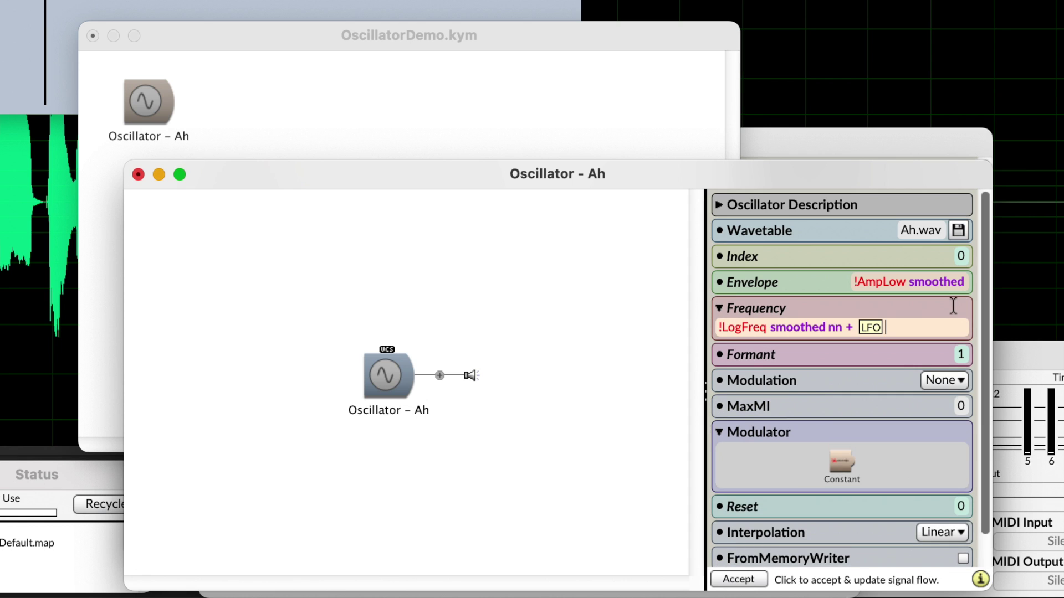
{"action": "key", "text": "Return"}
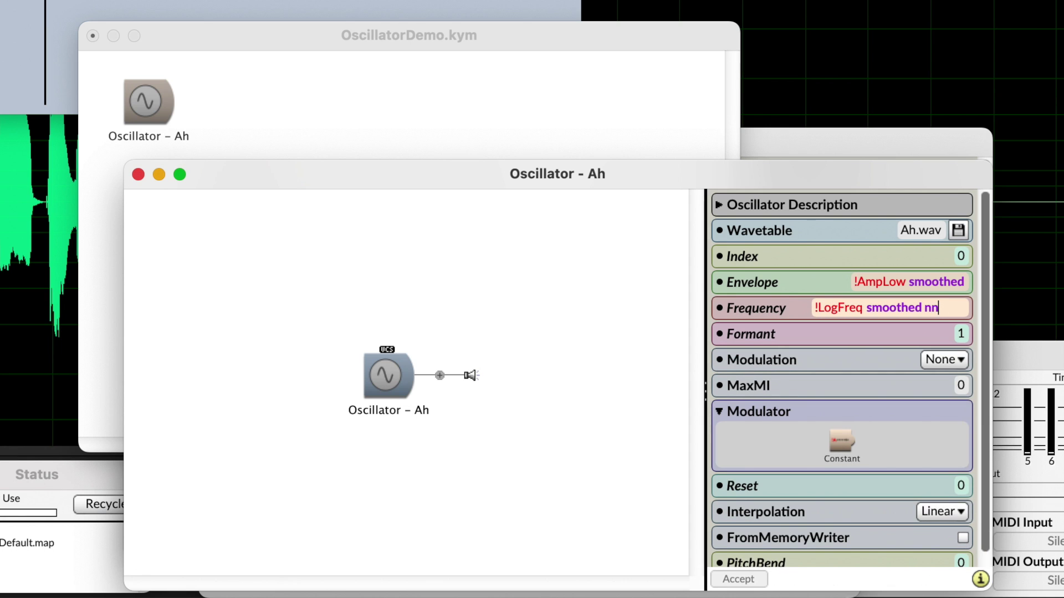
Change the Ah oscillator's Frequency expression to (!LogFreq + LFO) smoothed nn, using the copied LFO sound
{"action": "left_click", "coordinate": [866, 309]}
{"action": "type", "text": "+"}
{"action": "key", "text": "super+v"}
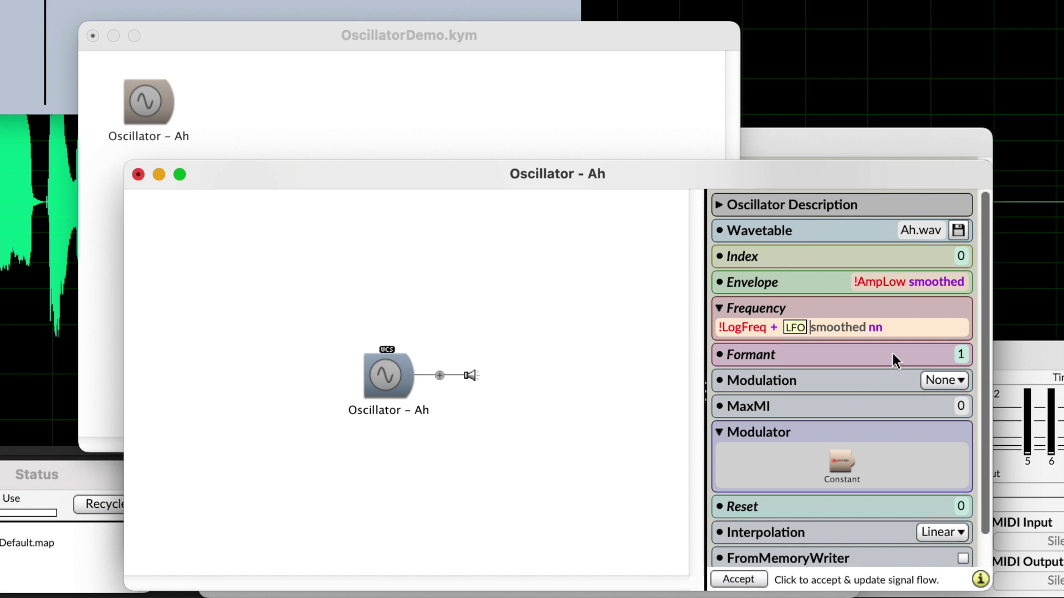
{"action": "type", "text": ")"}
{"action": "left_click", "coordinate": [717, 327]}
{"action": "type", "text": "("}
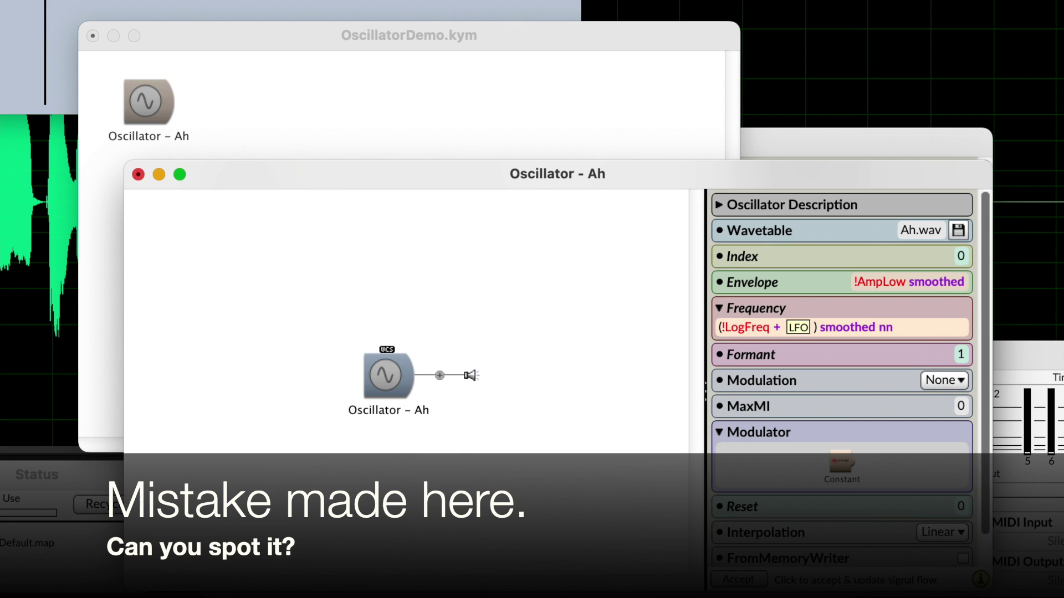
{"action": "left_click", "coordinate": [458, 288]}
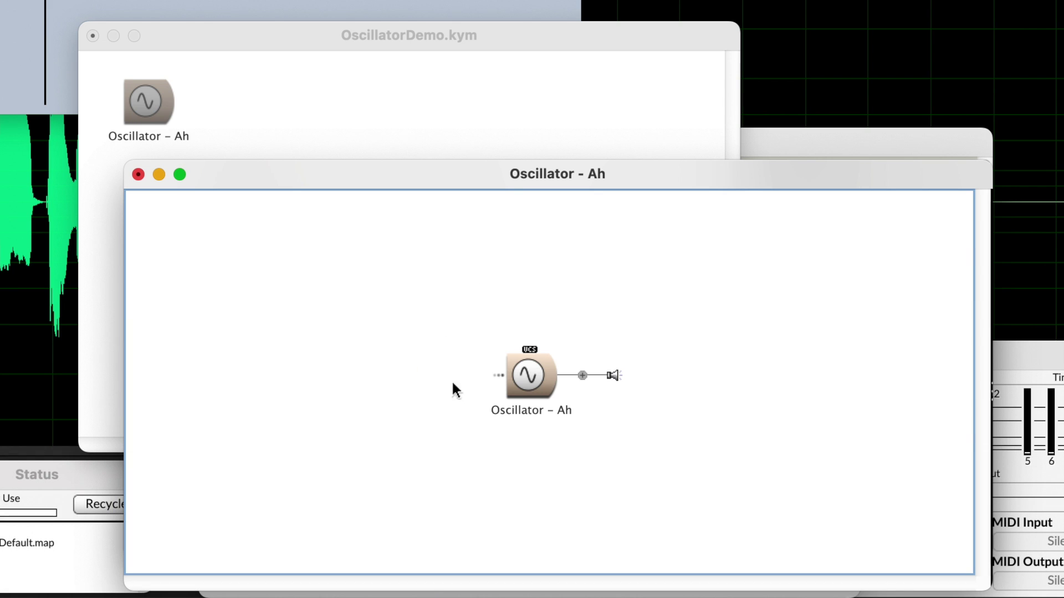
Reveal the LFO feeding the Ah oscillator and set its Envelope to !Depth and its Frequency to !Rate
{"action": "left_click", "coordinate": [499, 377]}
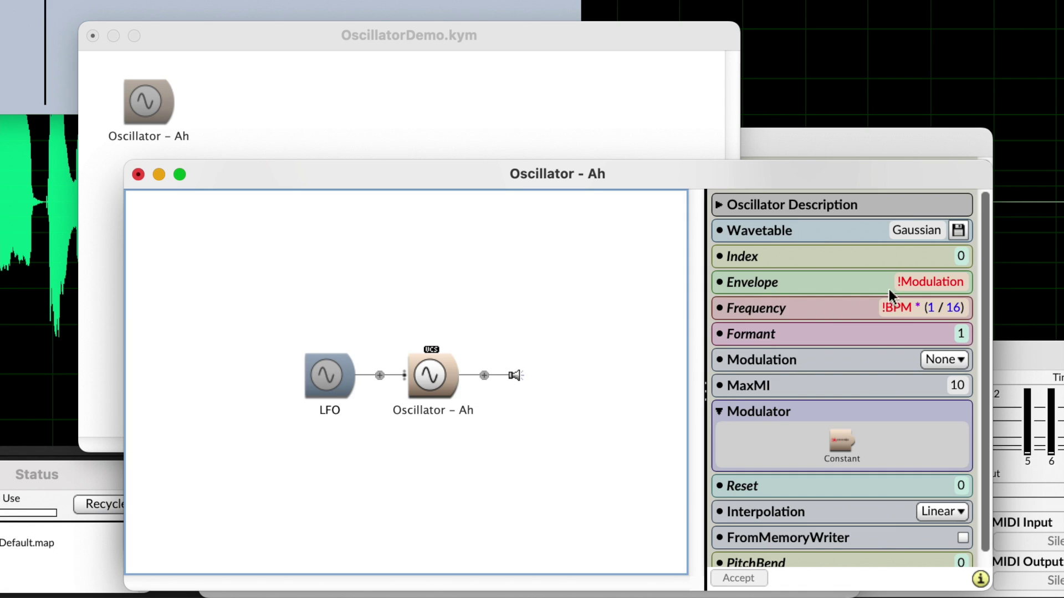
{"action": "left_click", "coordinate": [942, 283]}
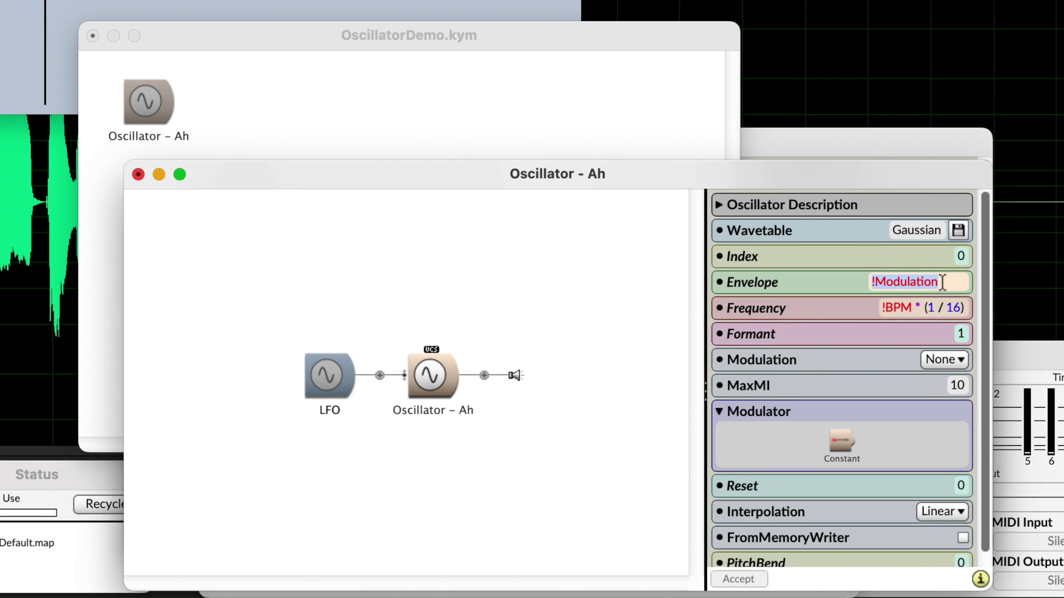
{"action": "type", "text": "!"}
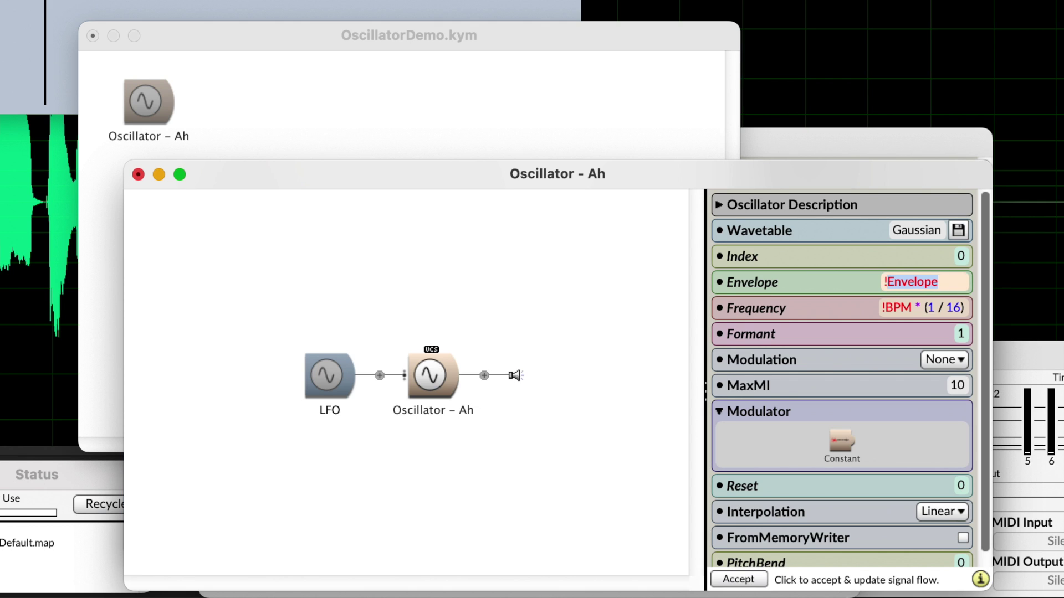
{"action": "type", "text": "Depth"}
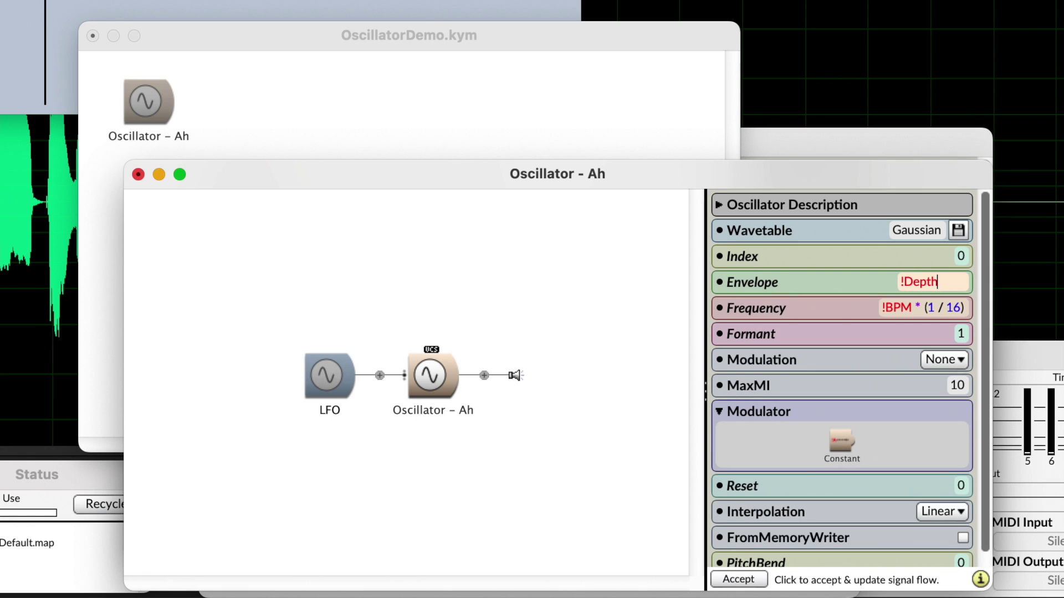
{"action": "left_click", "coordinate": [953, 309]}
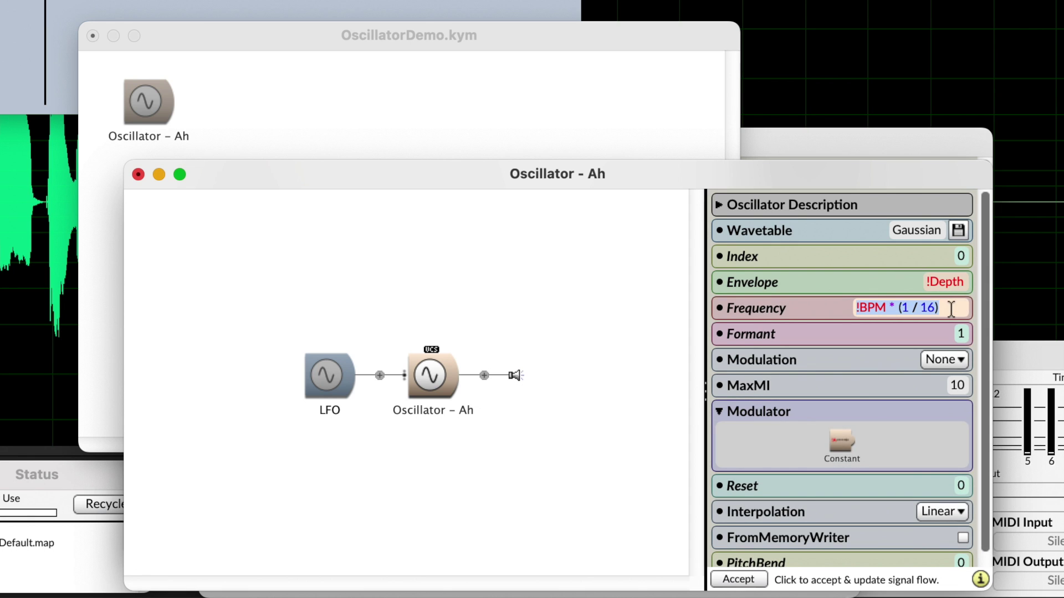
{"action": "type", "text": "!Rate"}
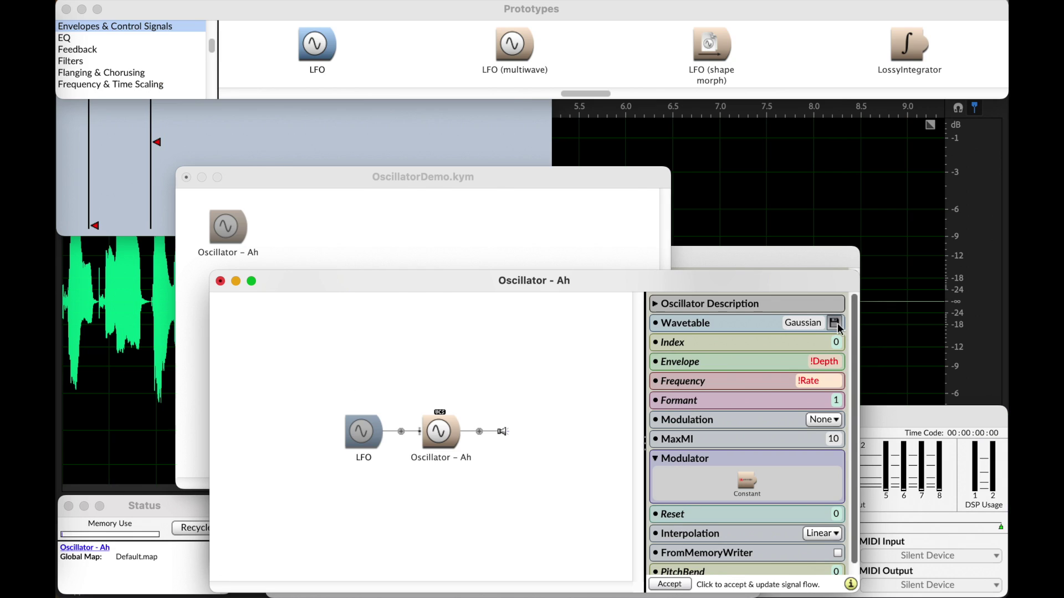
{"action": "left_click", "coordinate": [958, 230]}
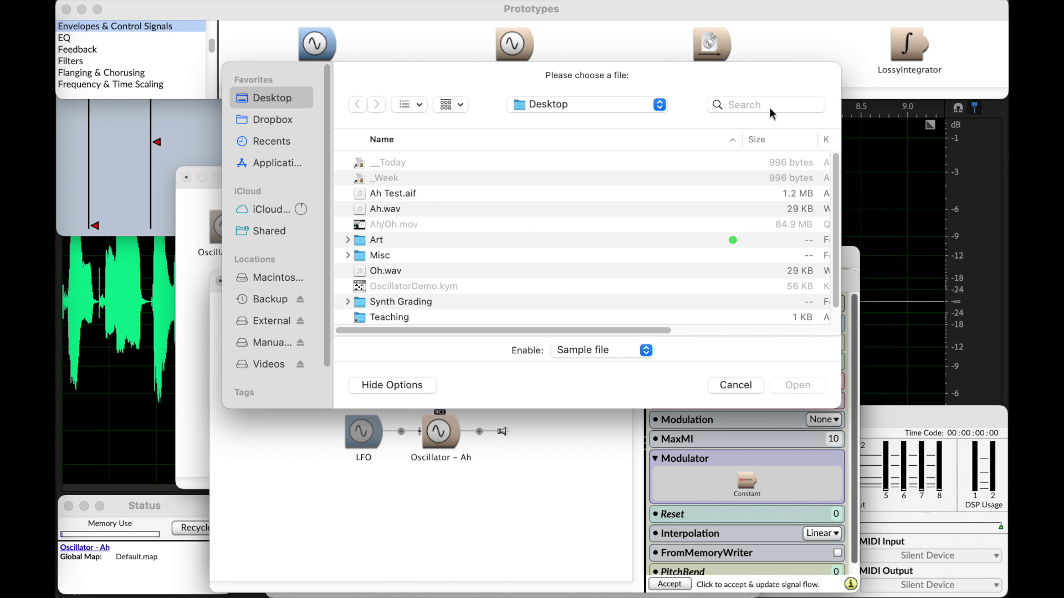
{"action": "scroll", "coordinate": [287, 288], "scroll_direction": "down", "scroll_amount": 3}
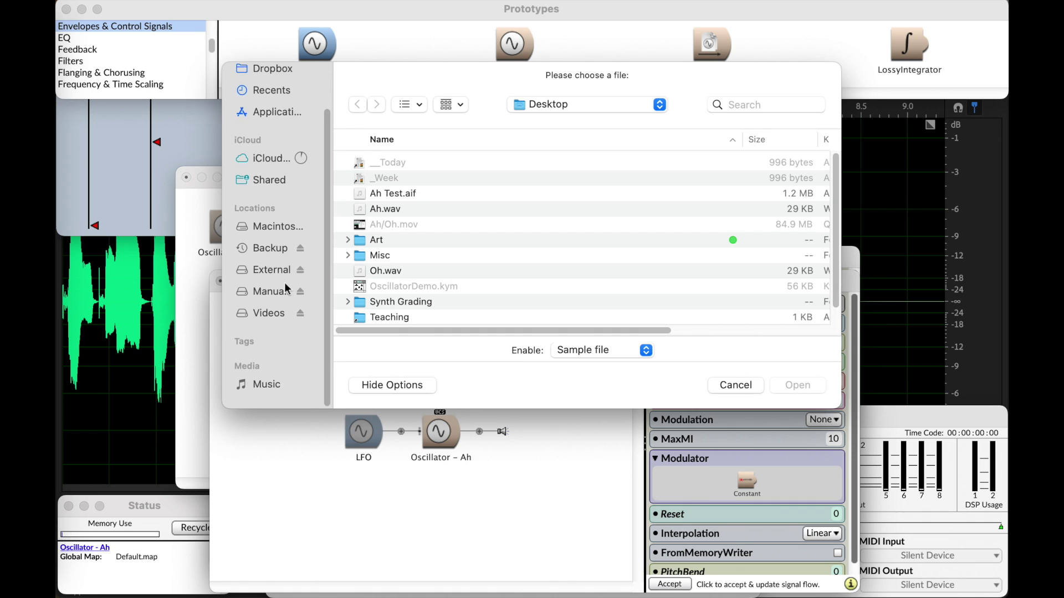
{"action": "scroll", "coordinate": [287, 288], "scroll_direction": "up", "scroll_amount": 3}
{"action": "left_click", "coordinate": [754, 387]}
{"action": "left_click", "coordinate": [621, 319]}
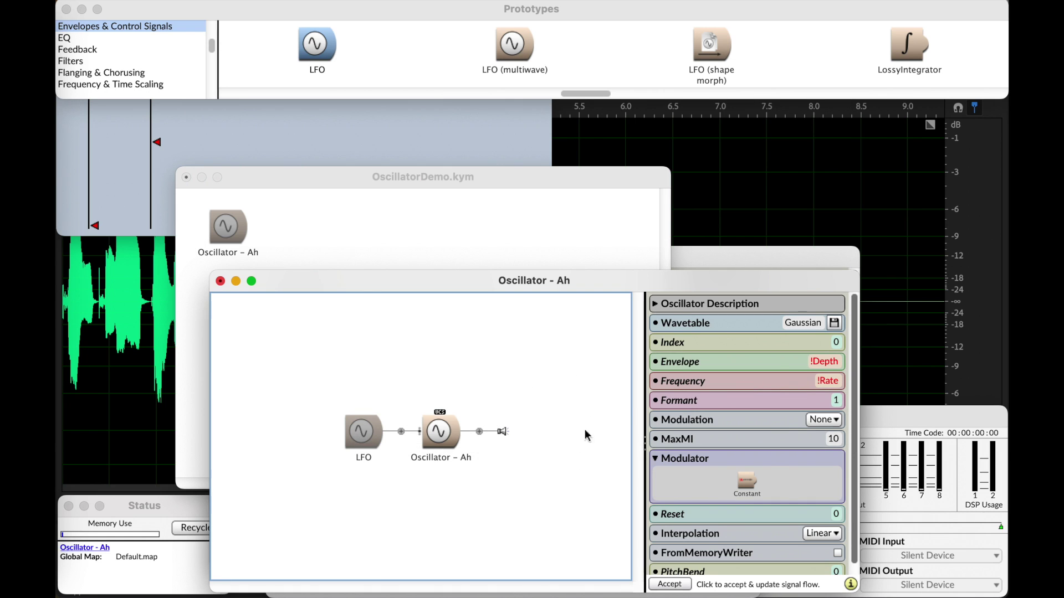
Play the Oscillator - Ah sound and review the Frequency settings of the oscillator and its LFO
{"action": "left_click", "coordinate": [441, 445]}
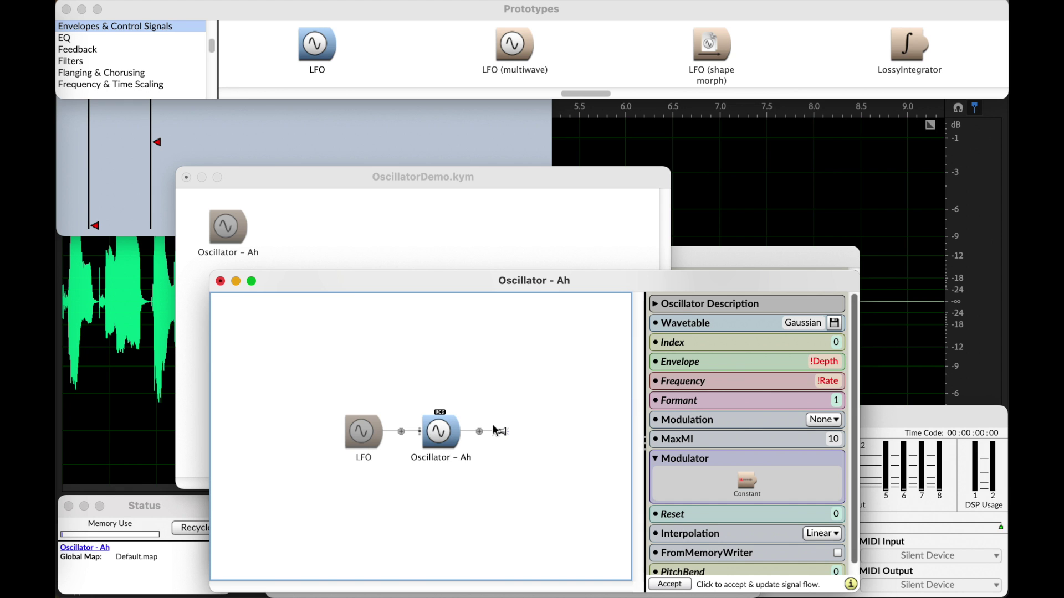
{"action": "left_click", "coordinate": [497, 431]}
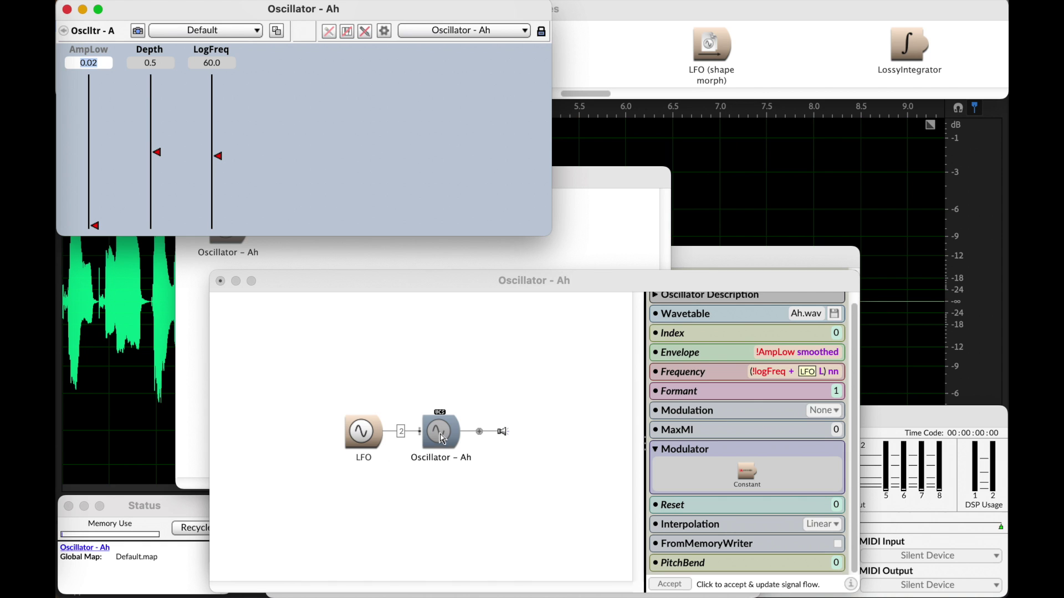
{"action": "left_click", "coordinate": [507, 392]}
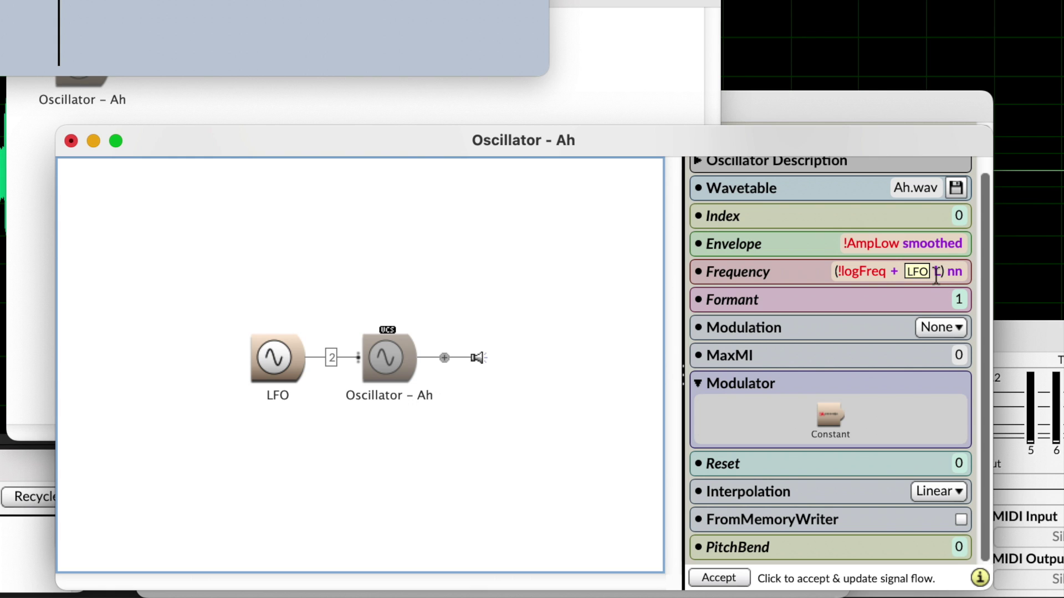
{"action": "left_click", "coordinate": [283, 372]}
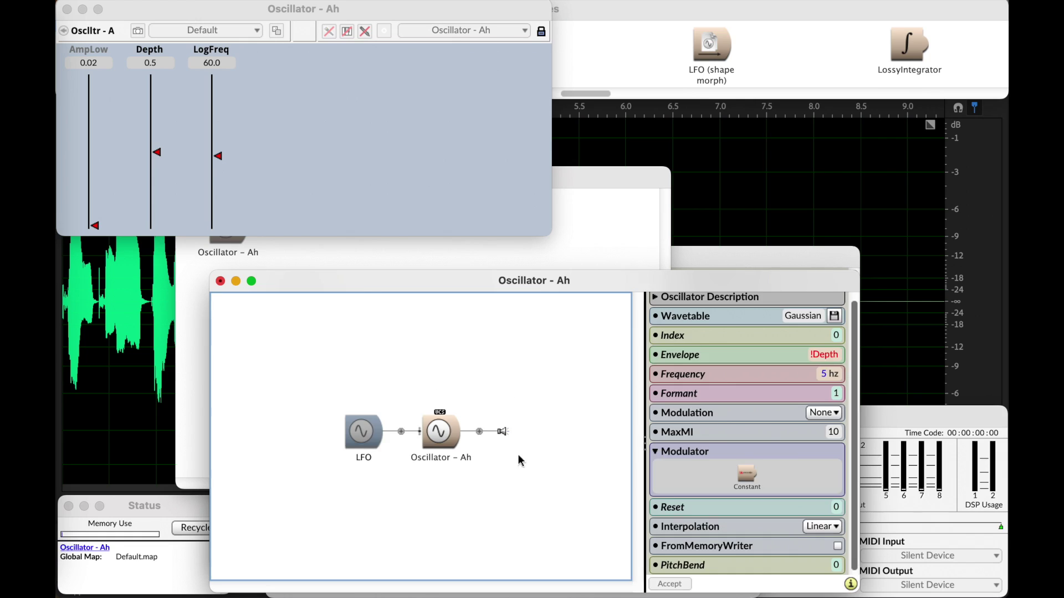
{"action": "left_click", "coordinate": [347, 390]}
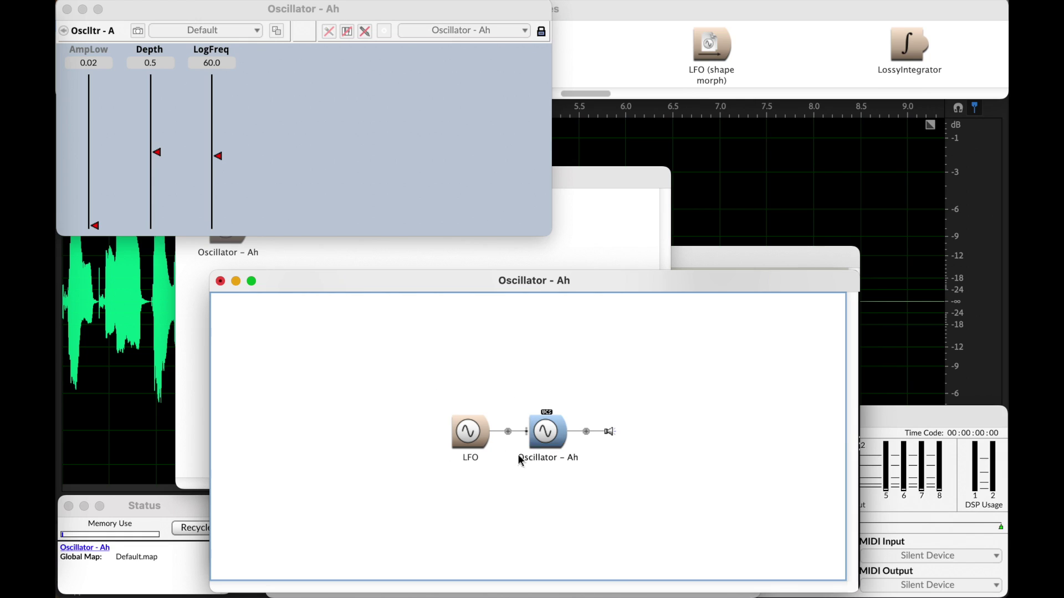
Set the Frequency of the LFO feeding the Ah oscillator to 5 hz and reselect the oscillator
{"action": "left_click", "coordinate": [543, 433]}
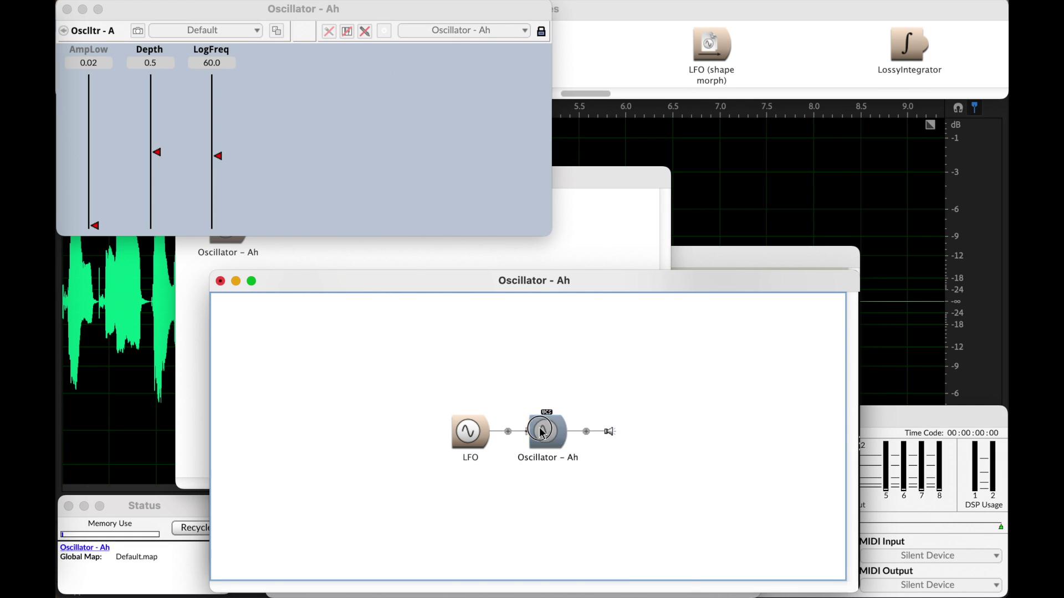
{"action": "left_click", "coordinate": [378, 439]}
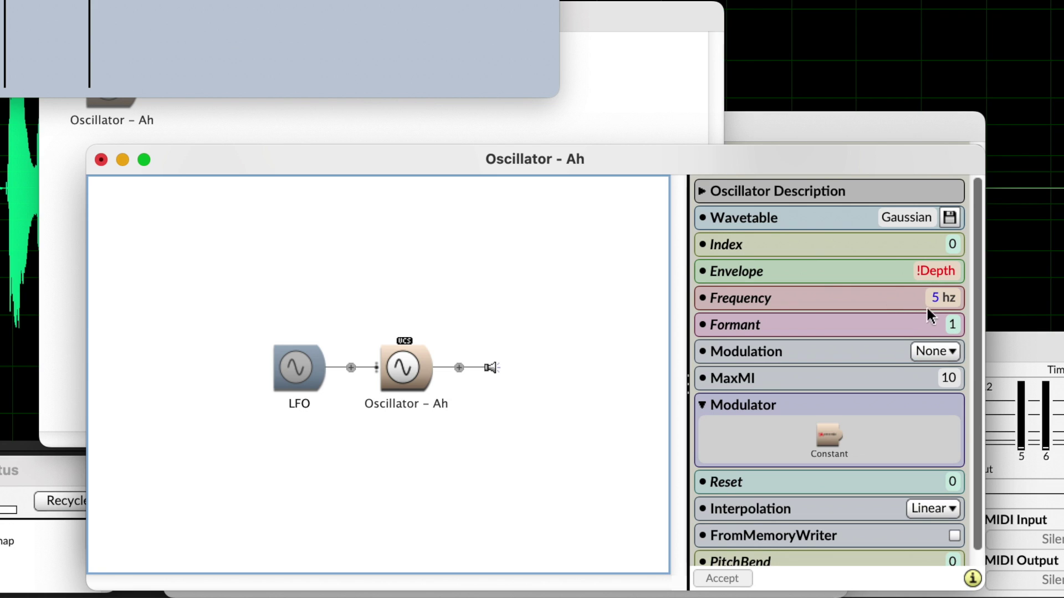
{"action": "left_click", "coordinate": [926, 302]}
{"action": "left_click", "coordinate": [910, 298]}
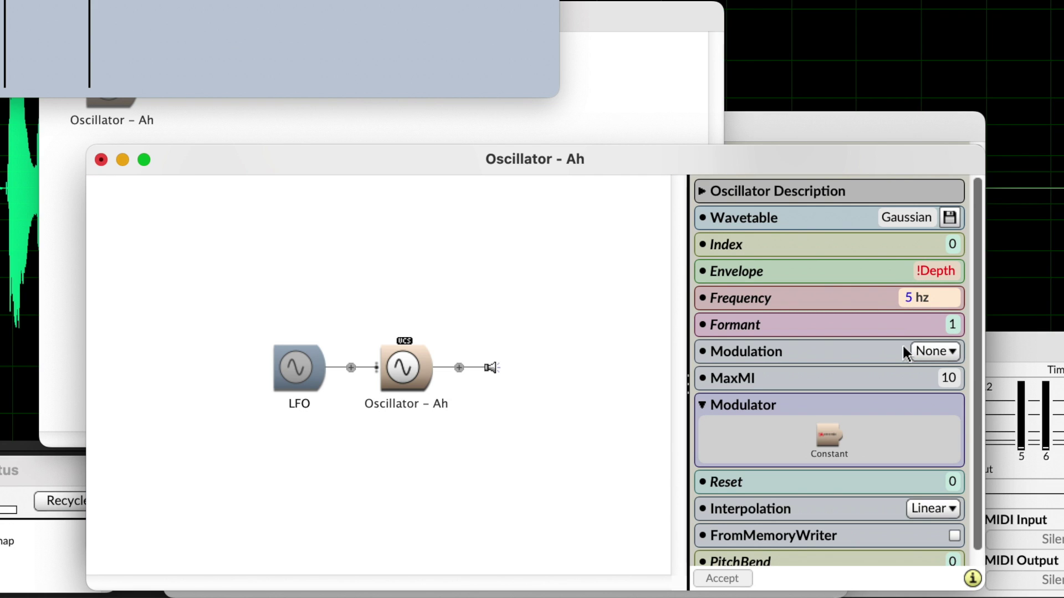
{"action": "left_click", "coordinate": [435, 363]}
{"action": "left_click", "coordinate": [433, 359]}
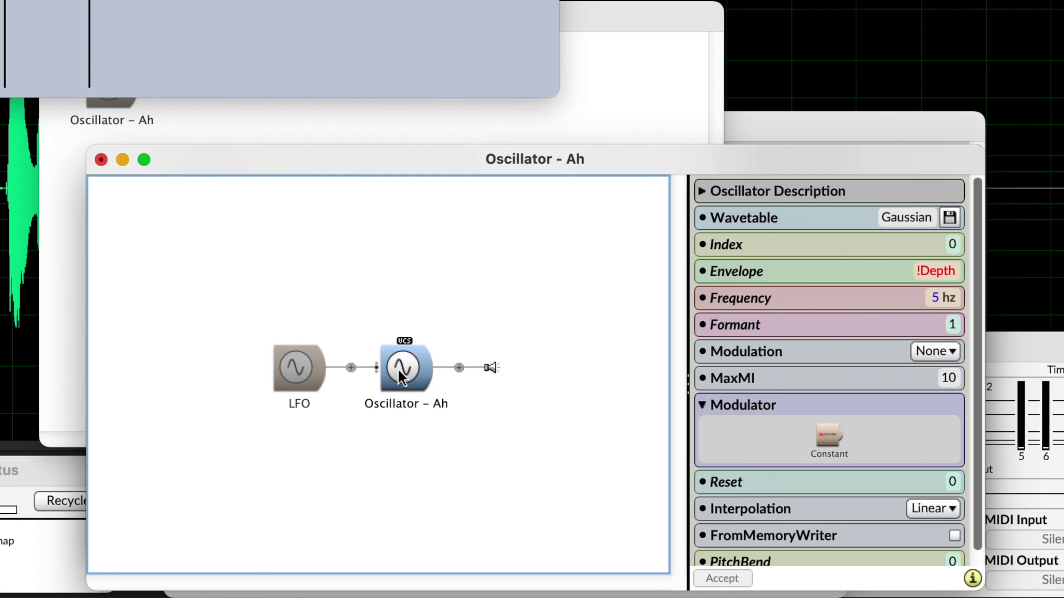
Play Oscillator - Ah and adjust AmpLow to 0.07, Depth to about 0.387 and LogFreq to about 68.9
{"action": "key", "text": "ctrl+space"}
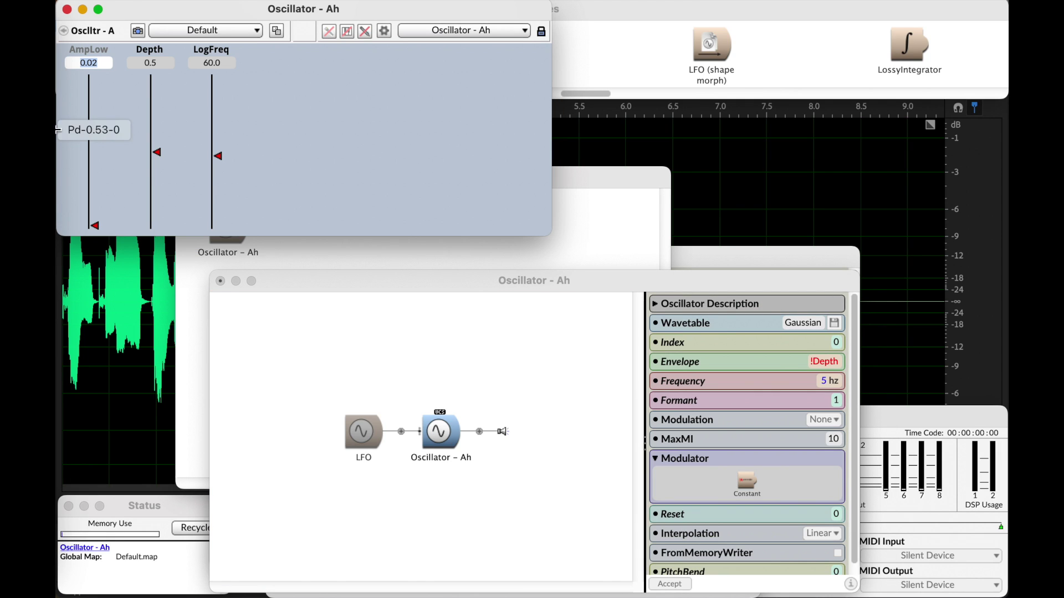
{"action": "left_click_drag", "start_coordinate": [153, 161], "coordinate": [155, 166]}
{"action": "type", "text": "0.09"}
{"action": "mouse_move", "coordinate": [219, 157]}
{"action": "left_mouse_down"}
{"action": "mouse_move", "coordinate": [223, 146]}
{"action": "mouse_move", "coordinate": [217, 171]}
{"action": "mouse_move", "coordinate": [161, 170]}
{"action": "mouse_move", "coordinate": [217, 182]}
{"action": "mouse_move", "coordinate": [233, 150]}
{"action": "left_mouse_up"}
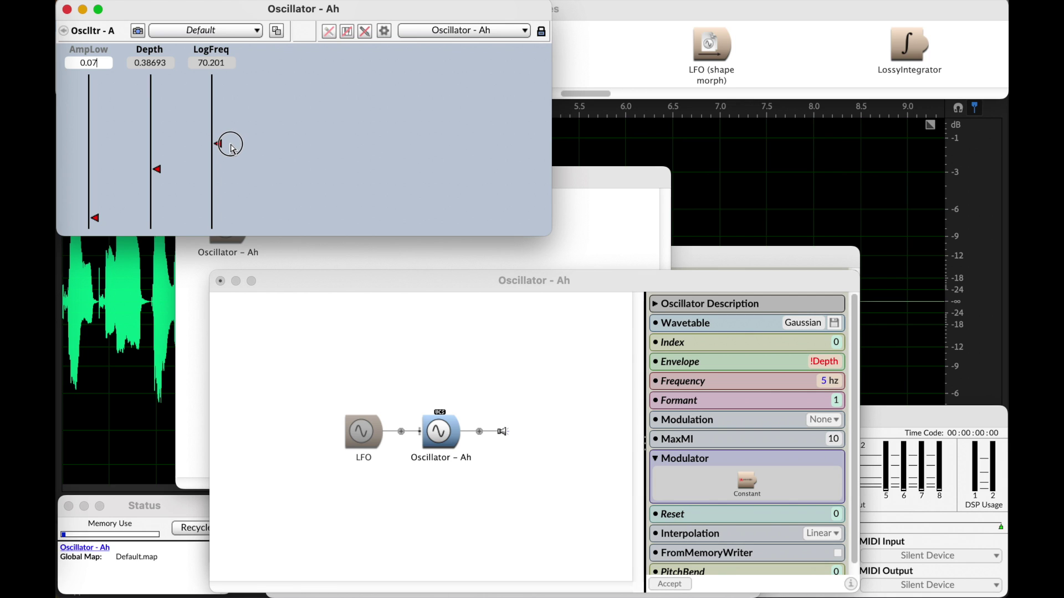
{"action": "left_click_drag", "start_coordinate": [233, 150], "coordinate": [235, 151]}
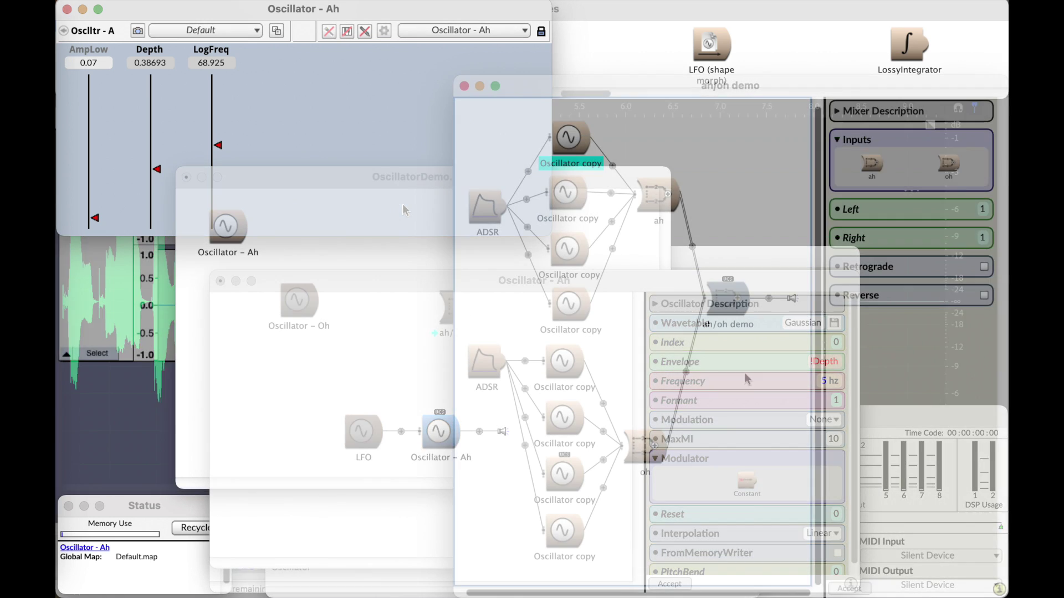
Add a SampleCloud from the Sample playback prototypes as a third input of the ah/oh demo mixer, enlarging its Inputs area
{"action": "key", "text": "Return"}
{"action": "key", "text": "Return"}
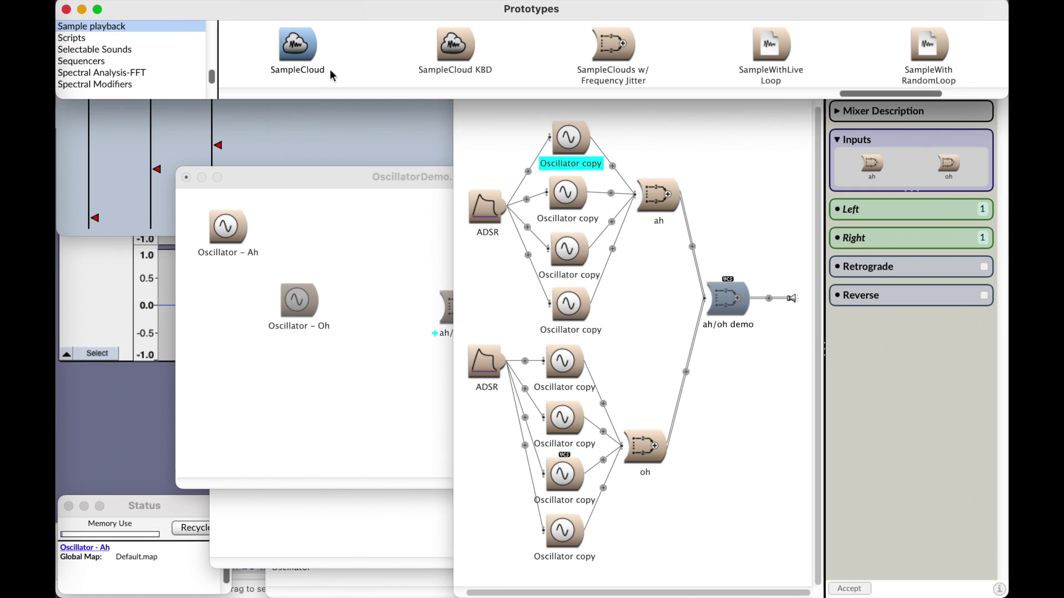
{"action": "left_click", "coordinate": [929, 192]}
{"action": "left_click_drag", "start_coordinate": [930, 191], "coordinate": [930, 233]}
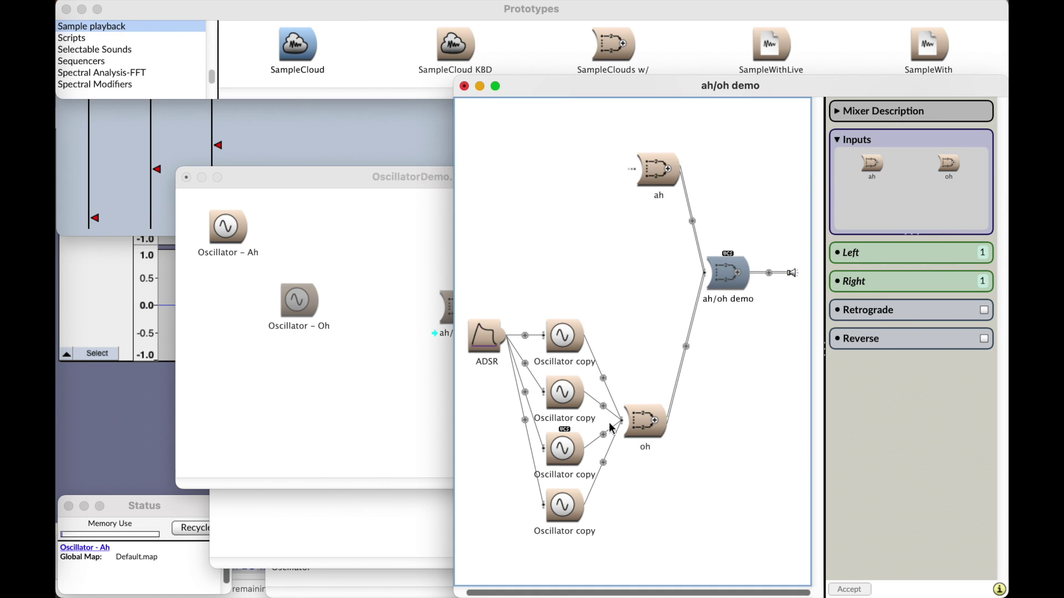
{"action": "left_click_drag", "start_coordinate": [299, 43], "coordinate": [665, 416]}
Search the files for "poem" and load PoemS-stanza1mono.aif as the SampleCloud's Sample
{"action": "left_click", "coordinate": [981, 138]}
{"action": "left_click", "coordinate": [740, 103]}
{"action": "type", "text": "poem"}
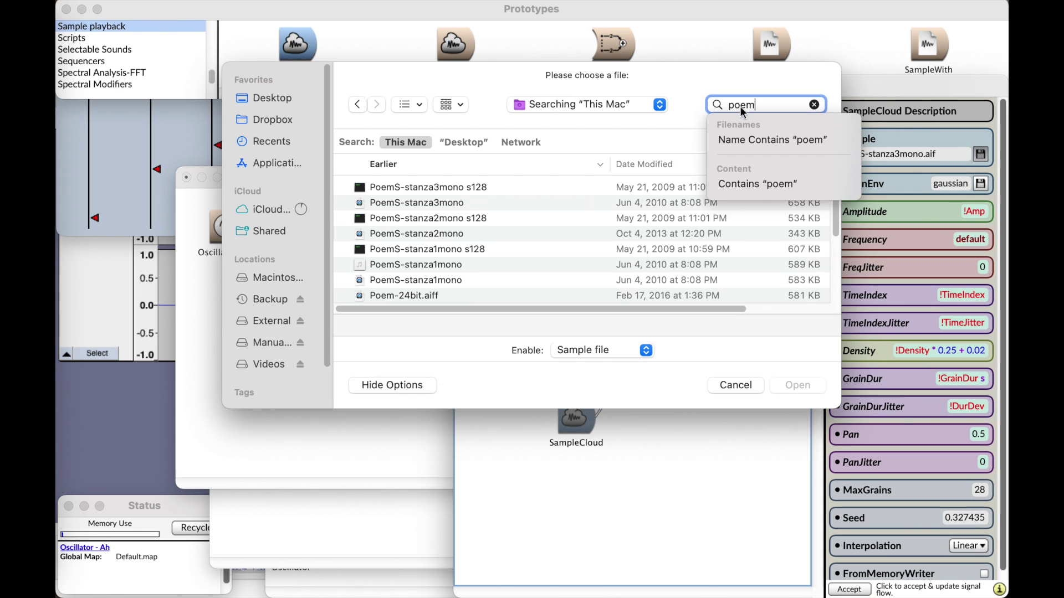
{"action": "double_click", "coordinate": [448, 267]}
Set the SampleCloud's TimeIndex to 0, TimeIndexJitter to 1 and Seed to 0.3275, and accept the changes
{"action": "left_click", "coordinate": [961, 293]}
{"action": "type", "text": "0"}
{"action": "key", "text": "Tab"}
{"action": "type", "text": "1"}
{"action": "left_click", "coordinate": [969, 521]}
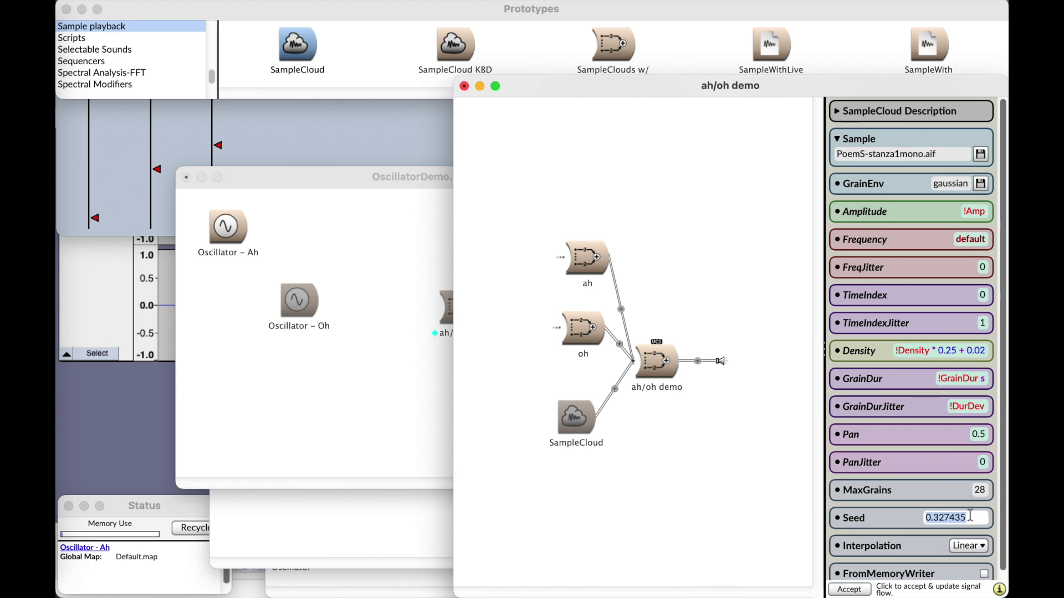
{"action": "key", "text": "Delete"}
{"action": "key", "text": "Delete"}
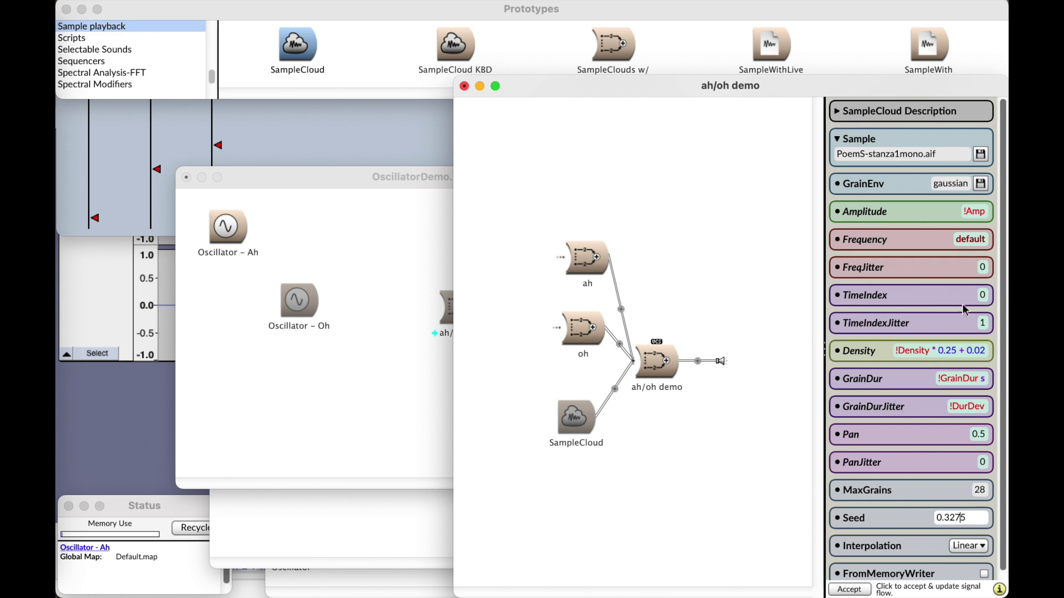
{"action": "scroll", "coordinate": [980, 458], "scroll_direction": "down", "scroll_amount": 1}
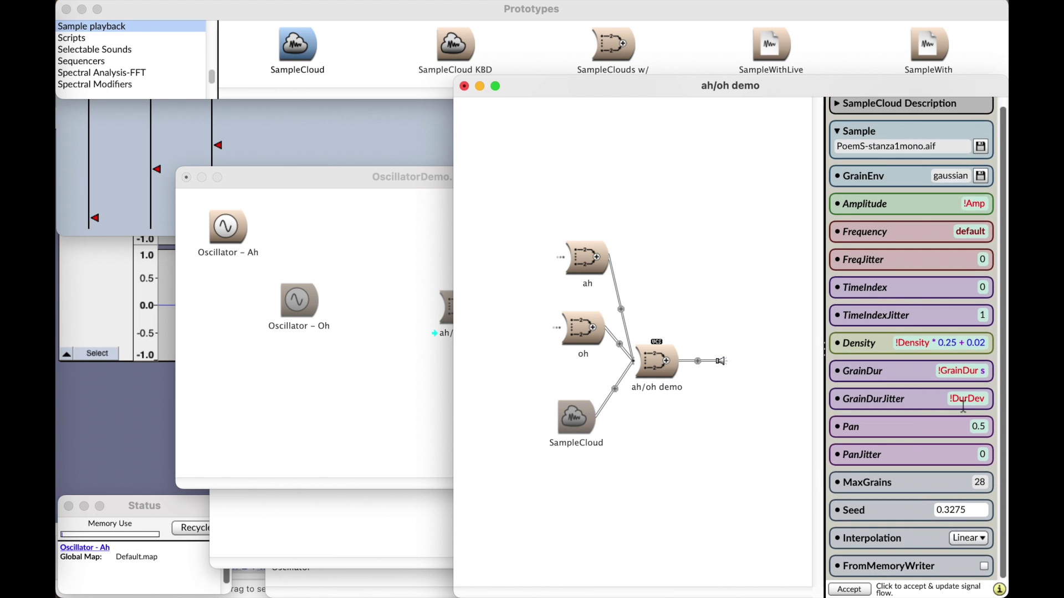
{"action": "left_click", "coordinate": [850, 589]}
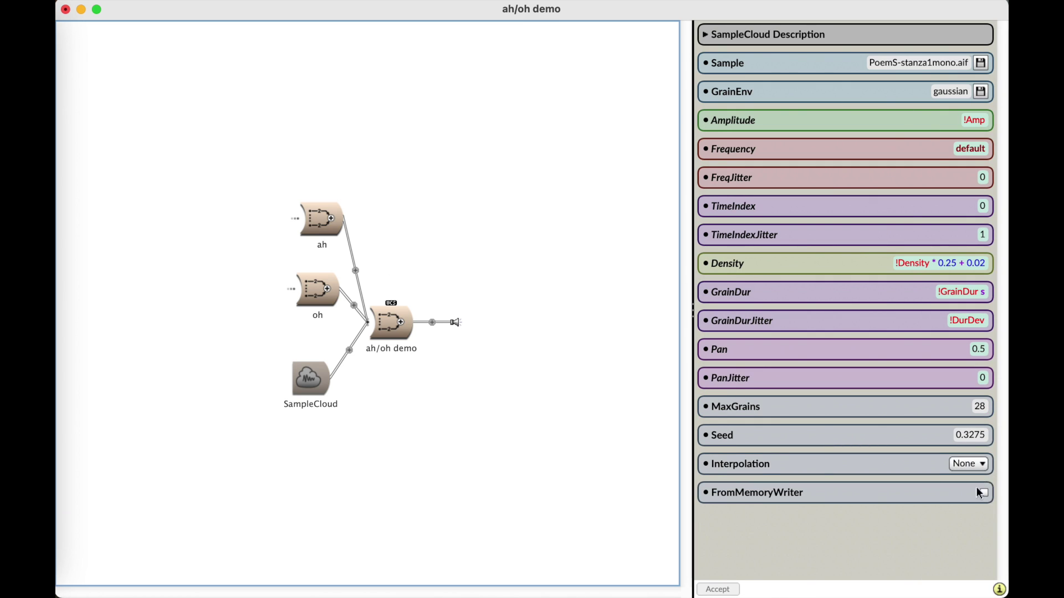
Set the SampleCloud's Pan to 0.5, PanJitter to 1 and FreqJitter to 0.01
{"action": "left_click", "coordinate": [978, 350]}
{"action": "type", "text": "0"}
{"action": "left_click", "coordinate": [979, 379]}
{"action": "type", "text": "1"}
{"action": "left_click", "coordinate": [986, 350]}
{"action": "type", "text": "0.5"}
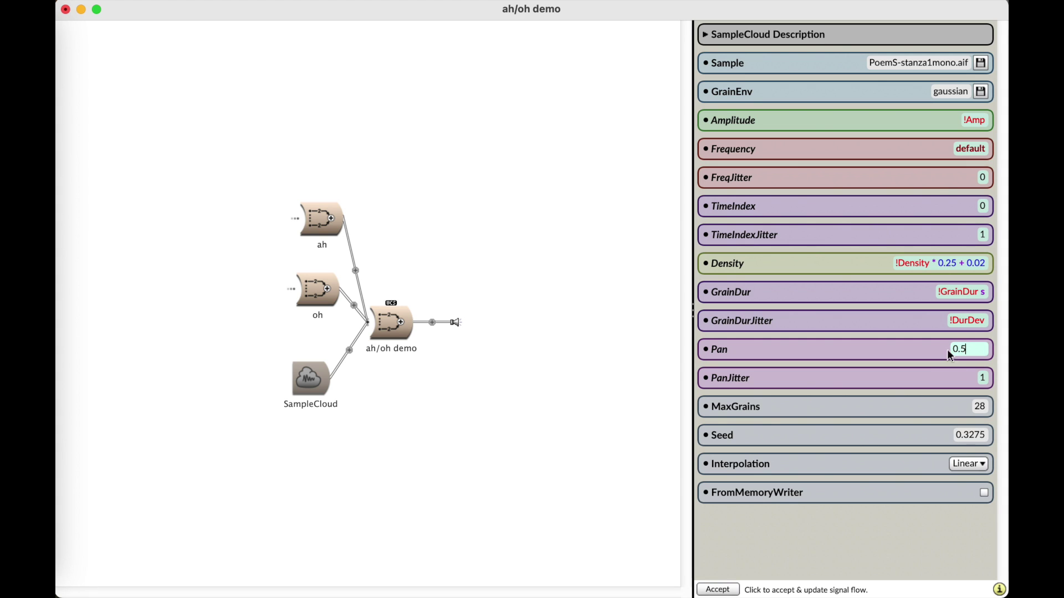
{"action": "left_click", "coordinate": [967, 177]}
{"action": "type", "text": "0.01"}
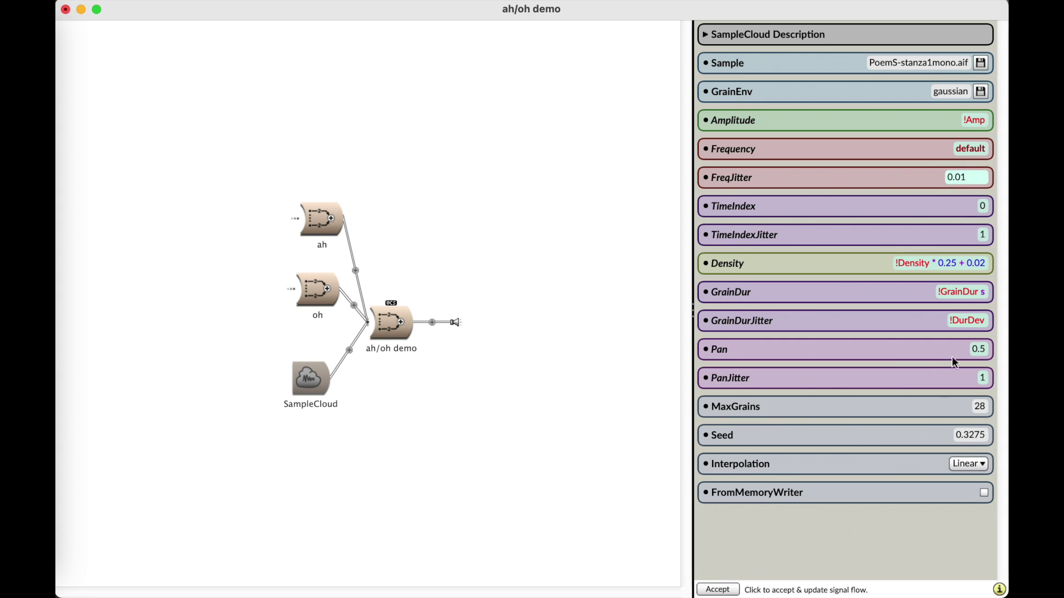
{"action": "left_click", "coordinate": [954, 293]}
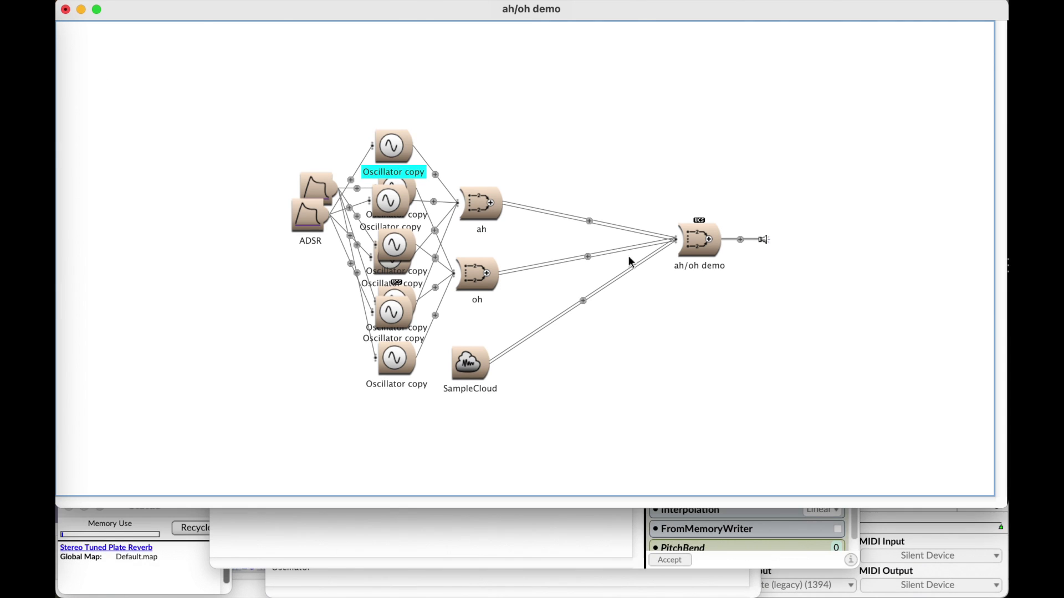
Add a DoubleVerb reverb after the ah/oh demo mixer and play it, triggering Ah and Oh
{"action": "left_click_drag", "start_coordinate": [465, 43], "coordinate": [733, 313]}
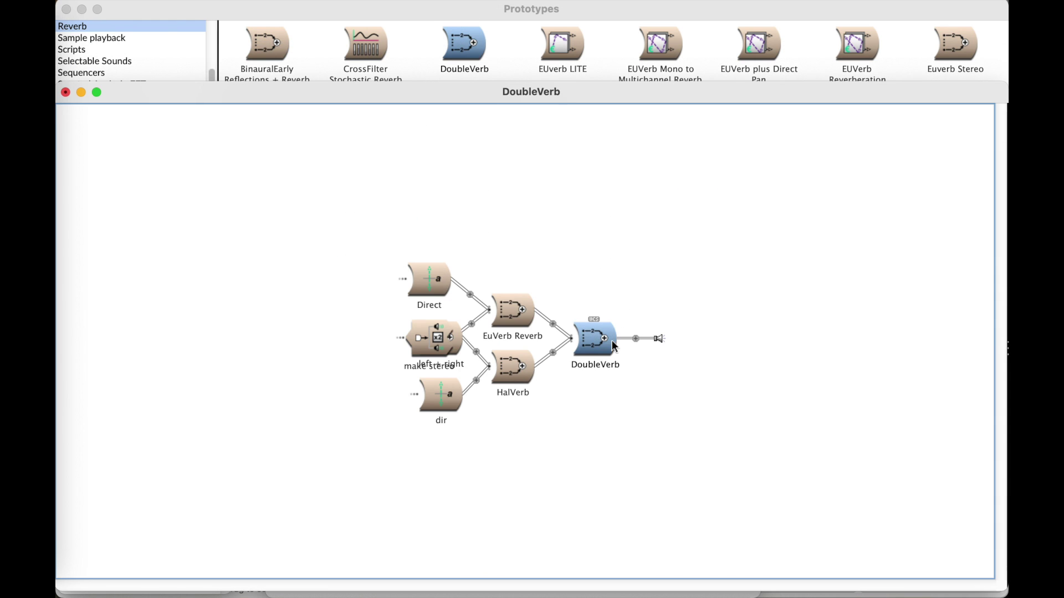
{"action": "key", "text": "ctrl+space"}
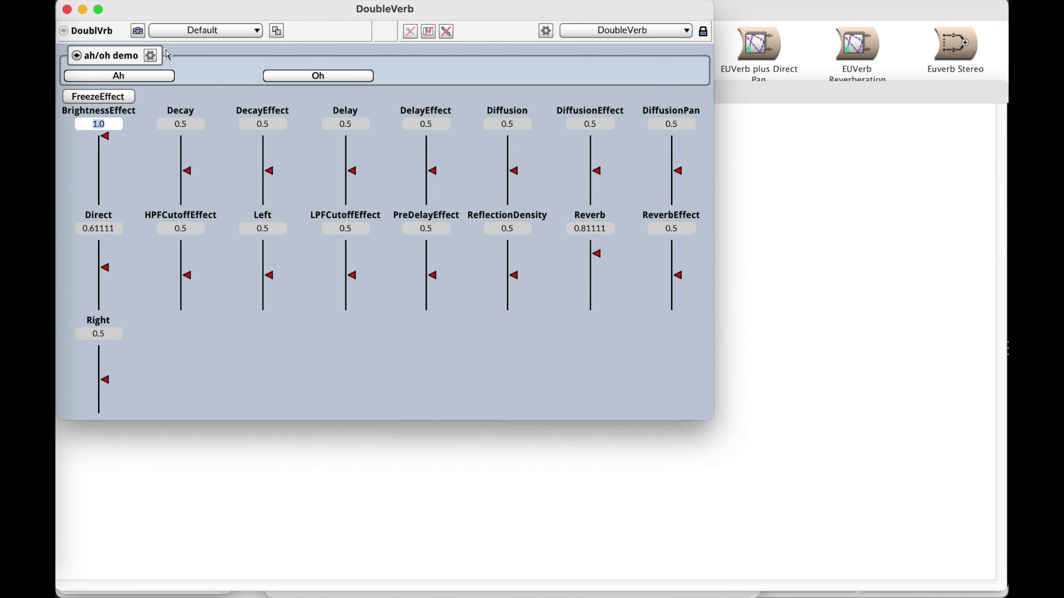
{"action": "left_click", "coordinate": [134, 75]}
{"action": "left_click", "coordinate": [352, 76]}
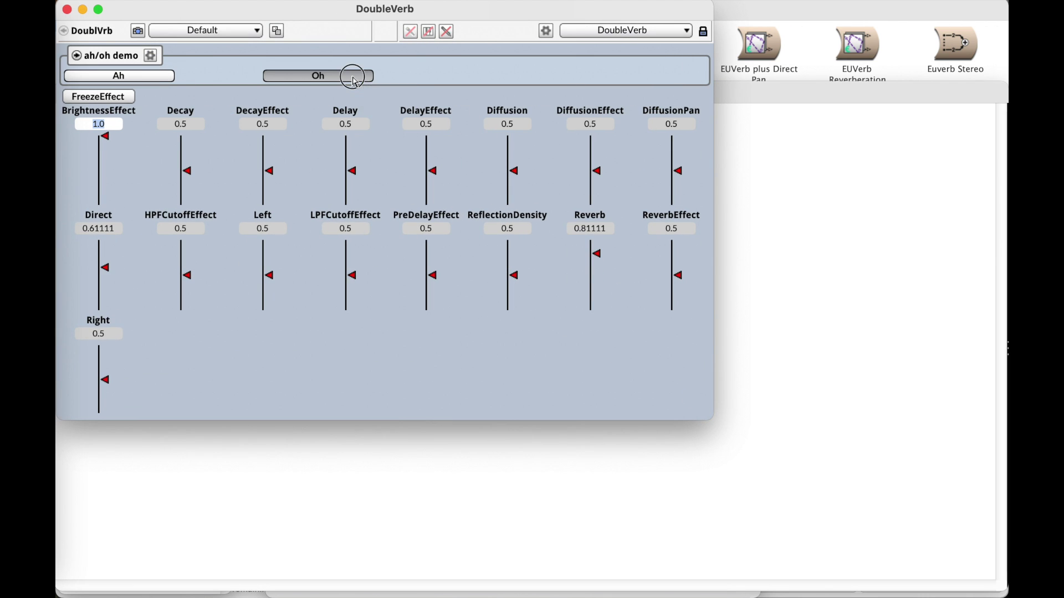
Change a parameter of the ADSR envelope feeding the vowel oscillators to 3 in the DoubleVerb signal flow
{"action": "left_click", "coordinate": [482, 498]}
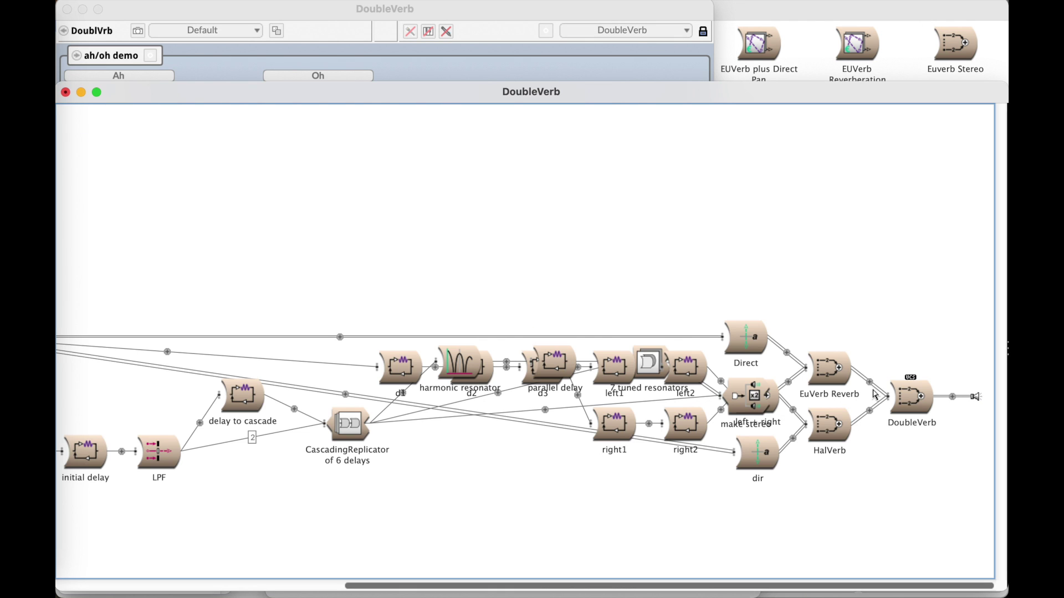
{"action": "scroll", "coordinate": [260, 278], "scroll_direction": "left", "scroll_amount": 5}
{"action": "left_click", "coordinate": [109, 252]}
{"action": "left_click", "coordinate": [956, 289]}
{"action": "type", "text": "3"}
{"action": "key", "text": "Return"}
{"action": "scroll", "coordinate": [542, 267], "scroll_direction": "right", "scroll_amount": 3}
{"action": "scroll", "coordinate": [543, 267], "scroll_direction": "left", "scroll_amount": 3}
Insert a LowPass Filter between ah and the ah/oh demo mixer, with Frequency 6000 hz, Feedback 0 and Order 2
{"action": "key", "text": "super+b"}
{"action": "type", "text": "filter"}
{"action": "key", "text": "Return"}
{"action": "left_click_drag", "start_coordinate": [267, 47], "coordinate": [291, 299]}
{"action": "left_click", "coordinate": [956, 174]}
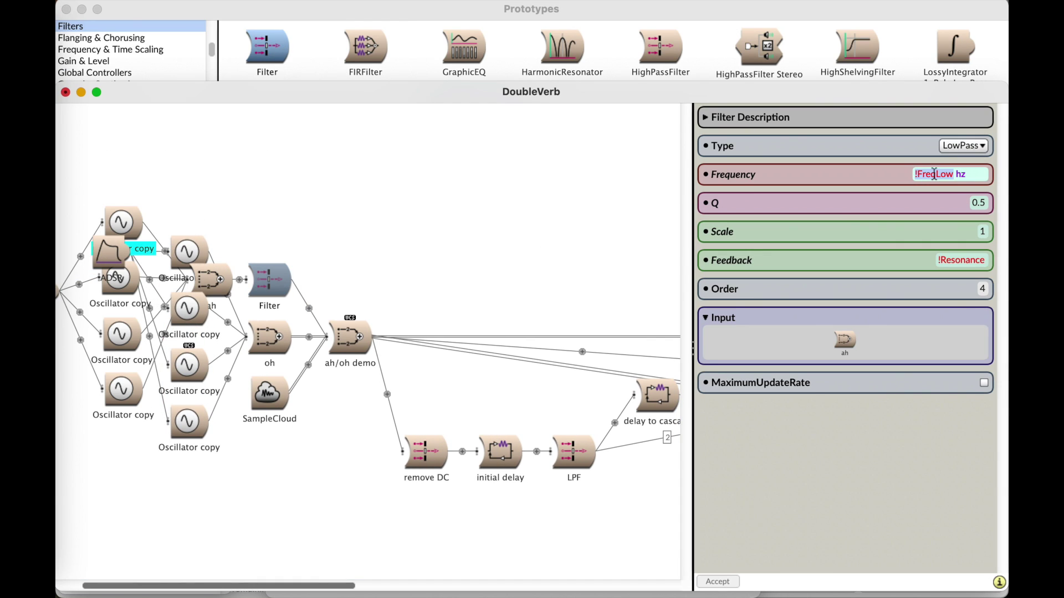
{"action": "type", "text": "6000"}
{"action": "left_click", "coordinate": [970, 259]}
{"action": "type", "text": "0"}
{"action": "key", "text": "Tab"}
Insert a second Filter between oh and the ah/oh demo mixer, with Feedback 0 and Frequency 6000 hz
{"action": "scroll", "coordinate": [517, 248], "scroll_direction": "right", "scroll_amount": 2}
{"action": "left_click_drag", "start_coordinate": [268, 47], "coordinate": [231, 339]}
{"action": "left_click", "coordinate": [970, 259]}
{"action": "type", "text": "0"}
{"action": "left_click", "coordinate": [956, 174]}
{"action": "type", "text": "6000"}
{"action": "key", "text": "Return"}
{"action": "scroll", "coordinate": [365, 333], "scroll_direction": "right", "scroll_amount": 3}
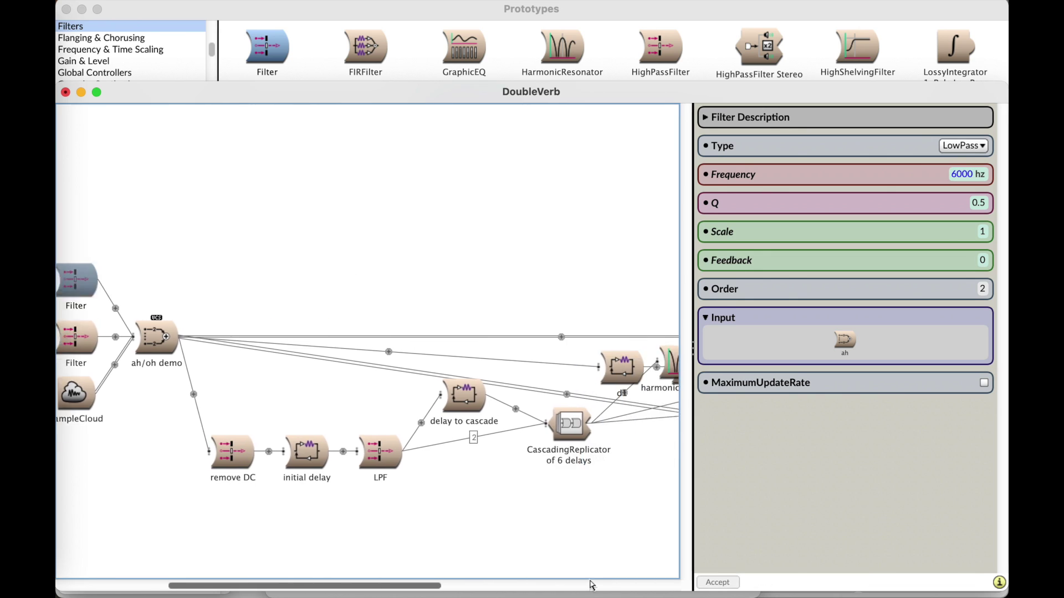
Play DoubleVerb and trigger Oh and Ah, setting BrightnessEffect to about 0.58, DelayEffect to 0.67, ReverbEffect to 0.7 and DiffusionPan to 0.74
{"action": "key", "text": "ctrl+space"}
{"action": "left_click", "coordinate": [319, 75]}
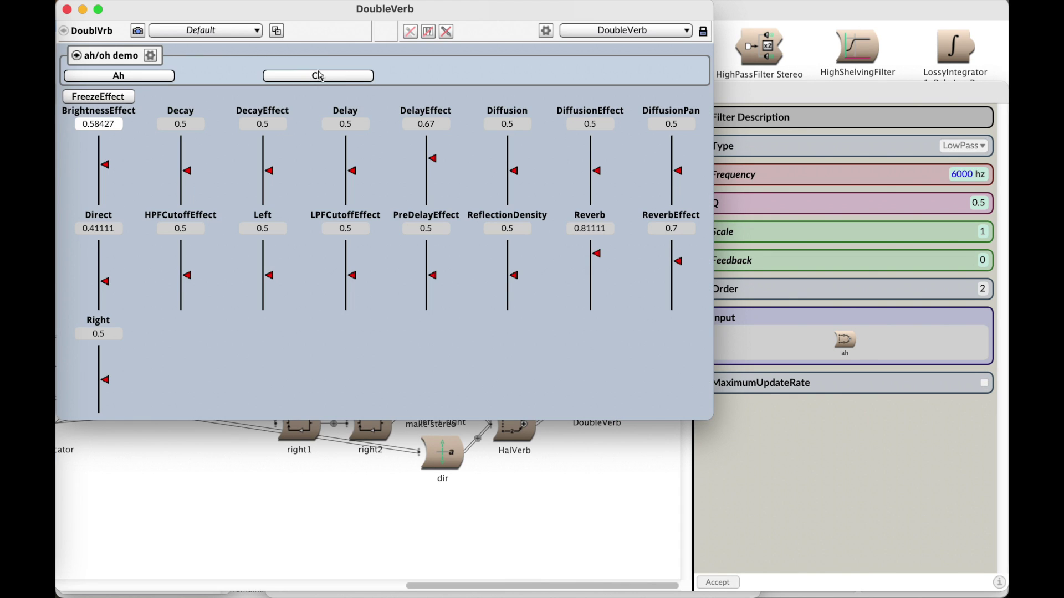
{"action": "scroll", "coordinate": [666, 170], "scroll_direction": "up", "scroll_amount": 5}
{"action": "left_click", "coordinate": [121, 76]}
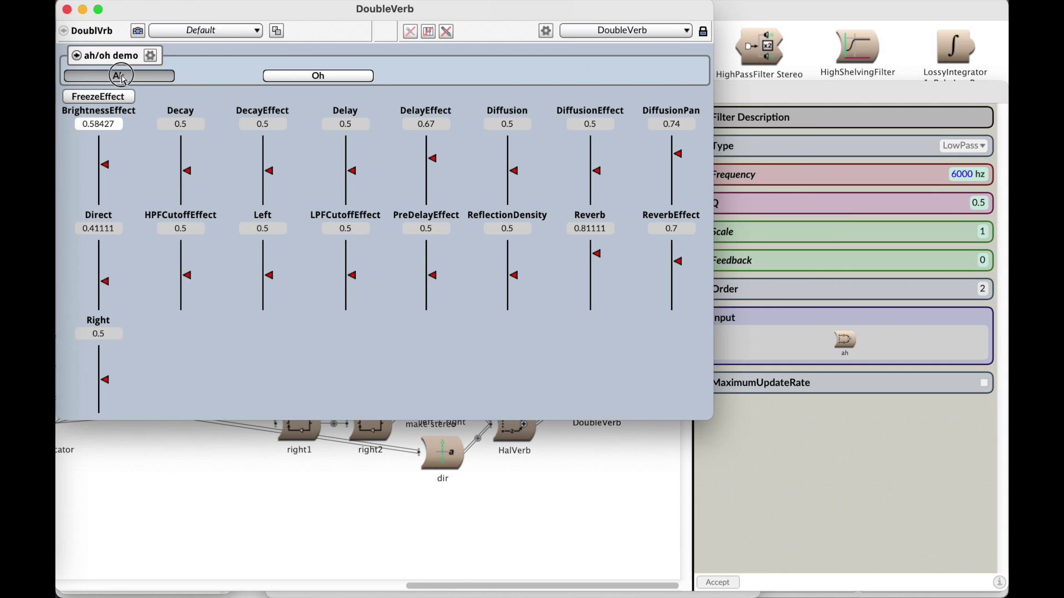
Lower DoubleVerb's Direct level to about 0.24 and trigger the Oh and Ah sounds alternately
{"action": "scroll", "coordinate": [112, 277], "scroll_direction": "down", "scroll_amount": 3}
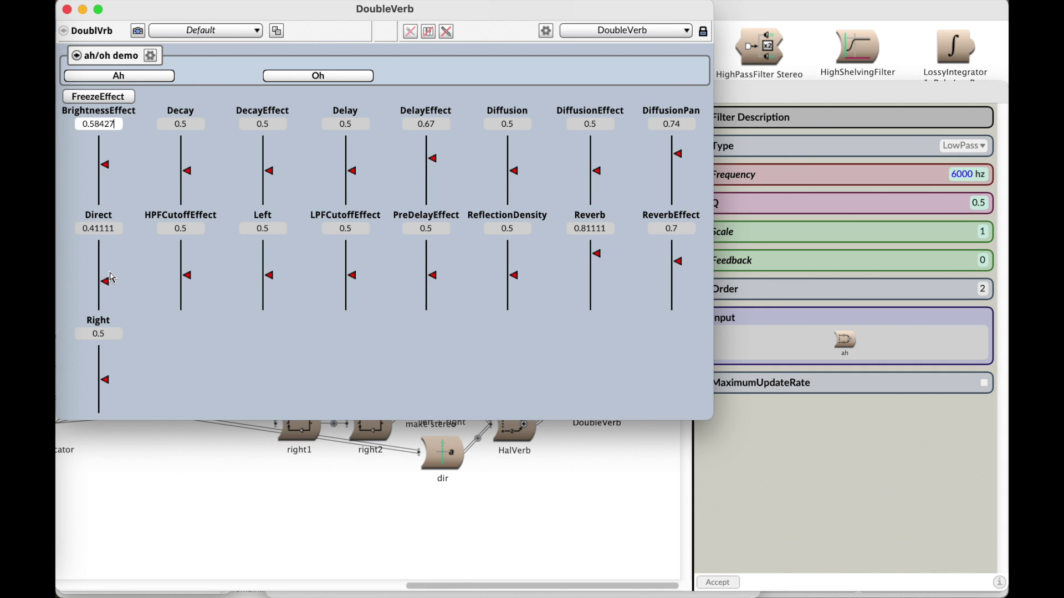
{"action": "scroll", "coordinate": [112, 277], "scroll_direction": "down", "scroll_amount": 3}
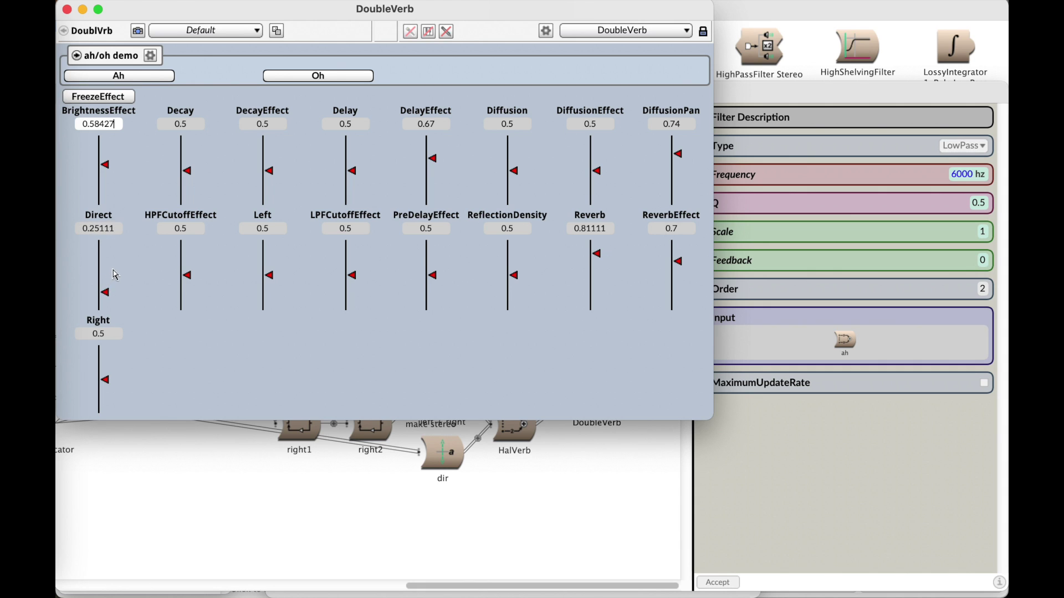
{"action": "left_click", "coordinate": [324, 78]}
{"action": "left_click", "coordinate": [107, 77]}
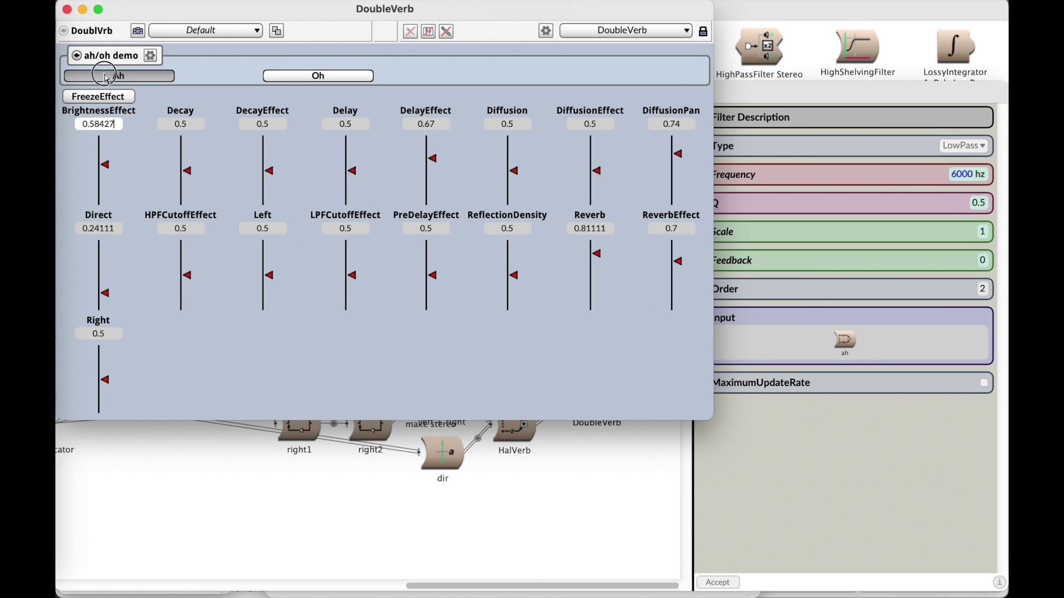
{"action": "left_click", "coordinate": [338, 78]}
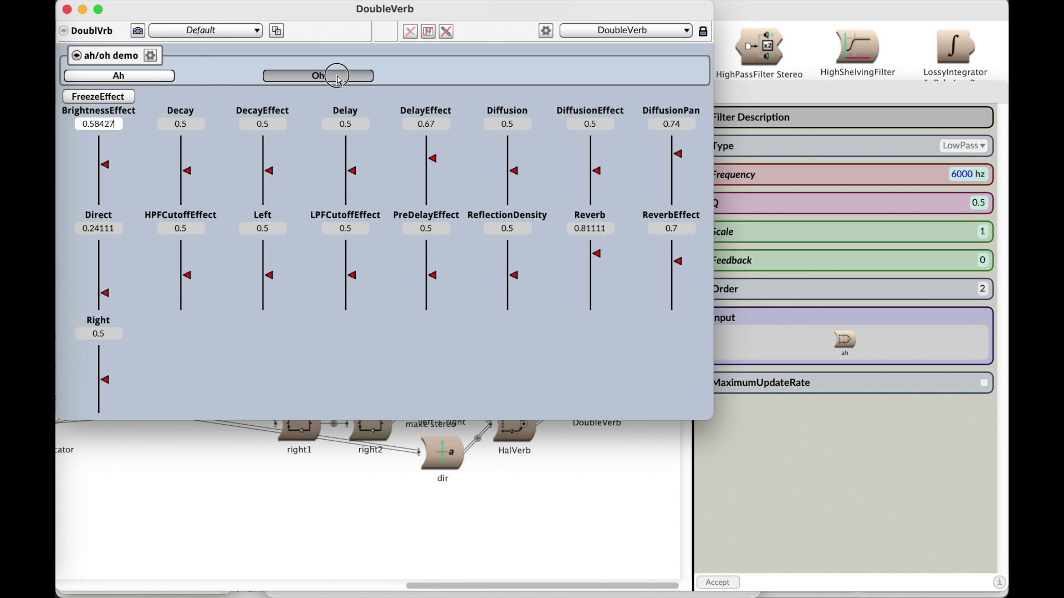